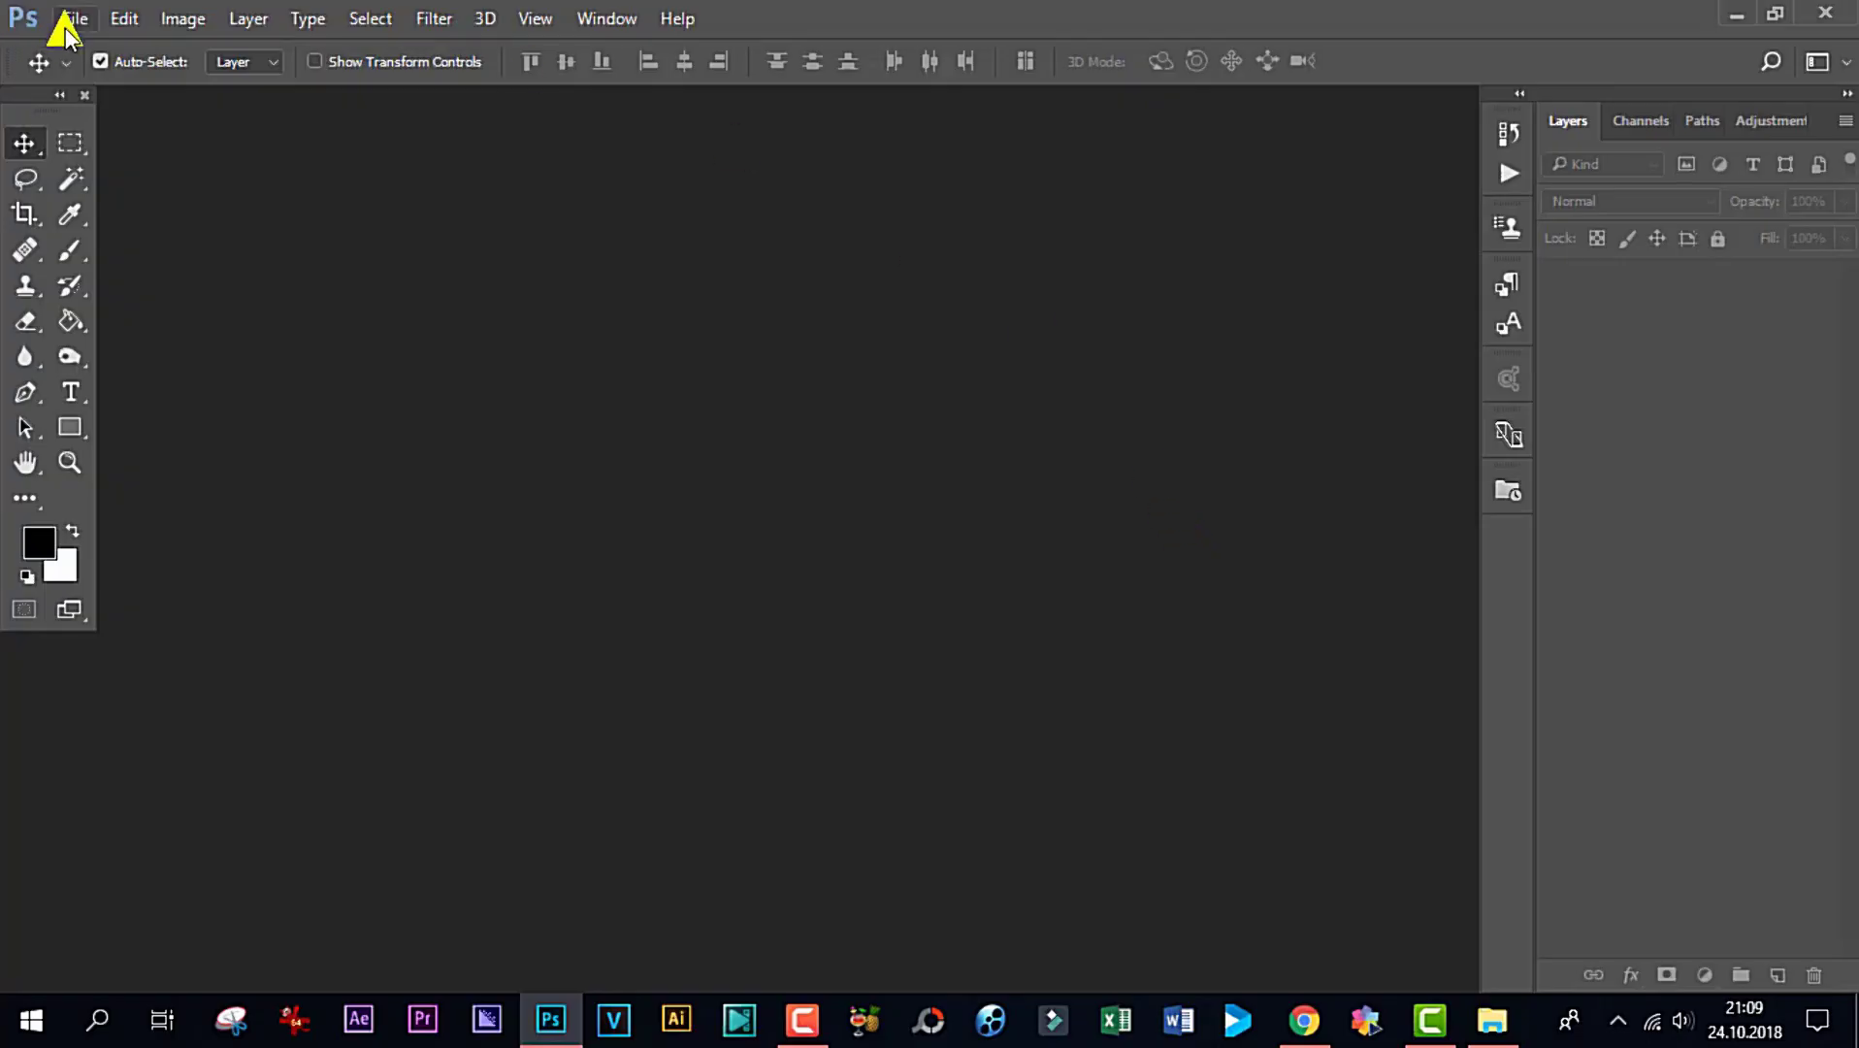
# Open the a1 (1), göz and hologram images from the Desktop/iron man folder
pyautogui.click(74, 20)
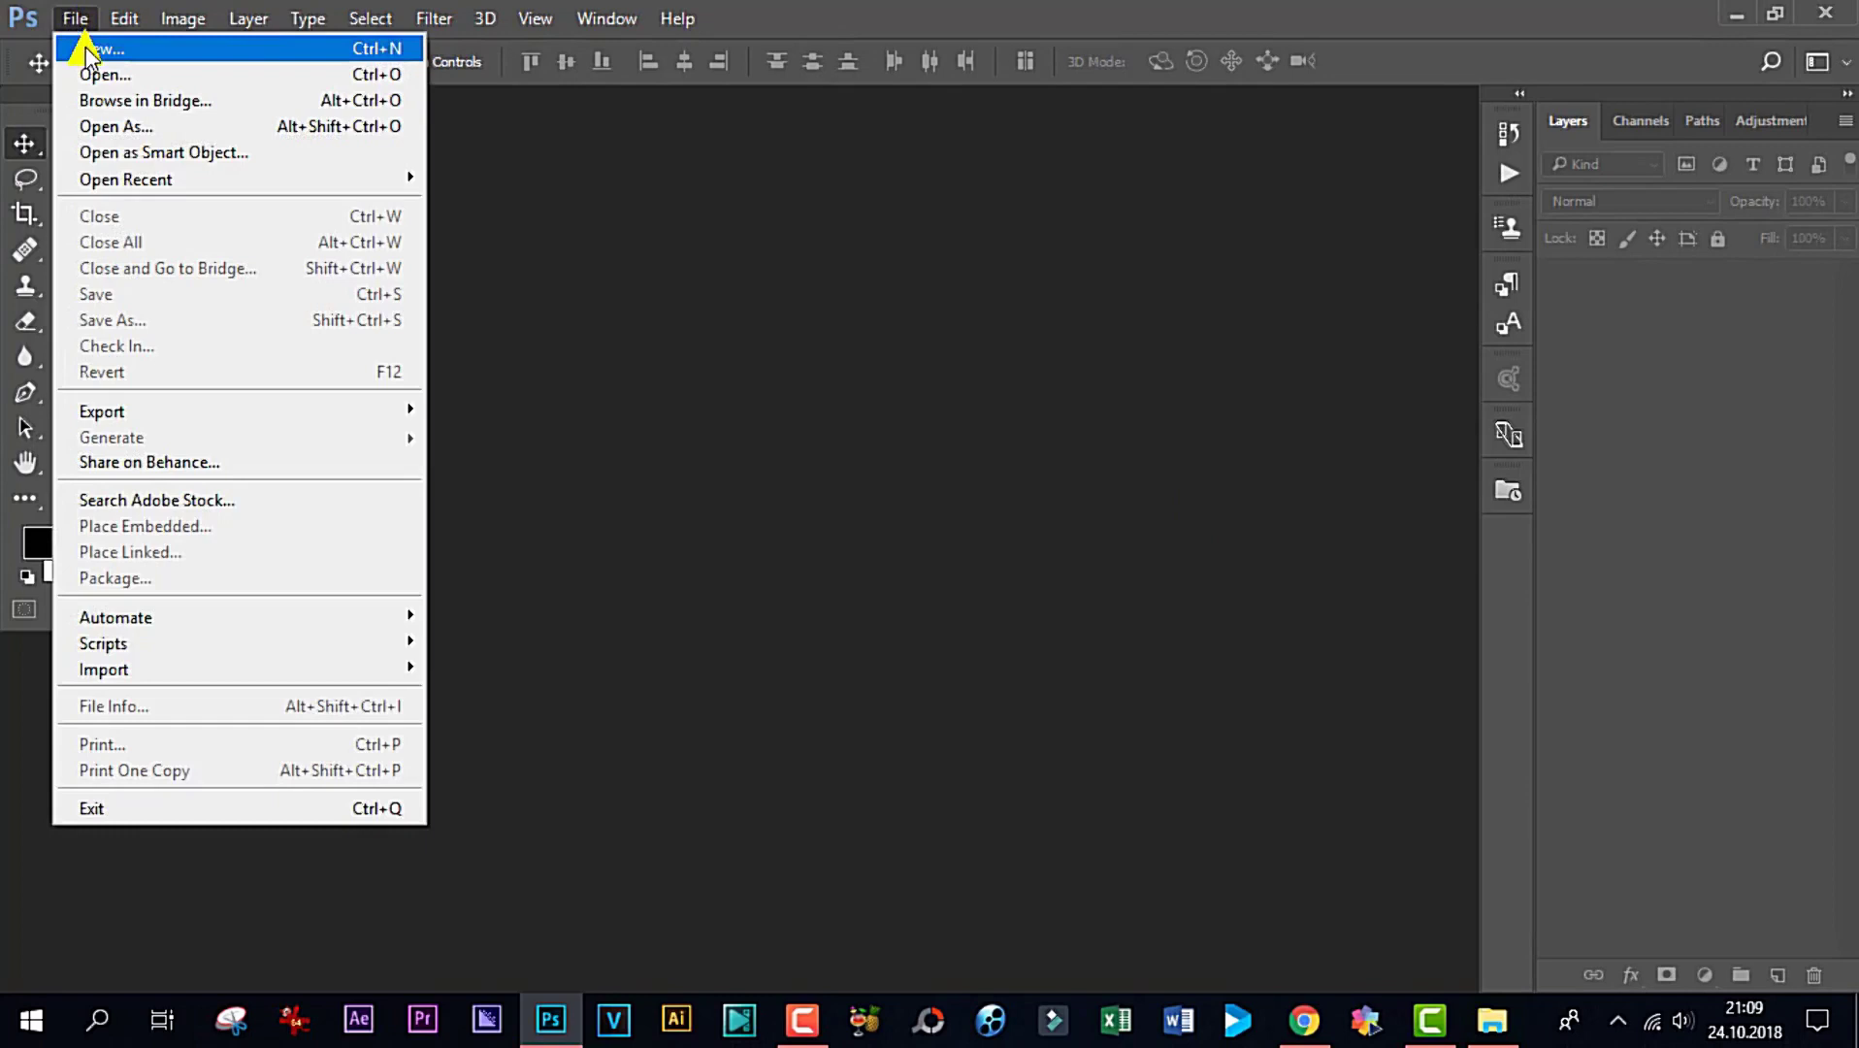
pyautogui.click(93, 72)
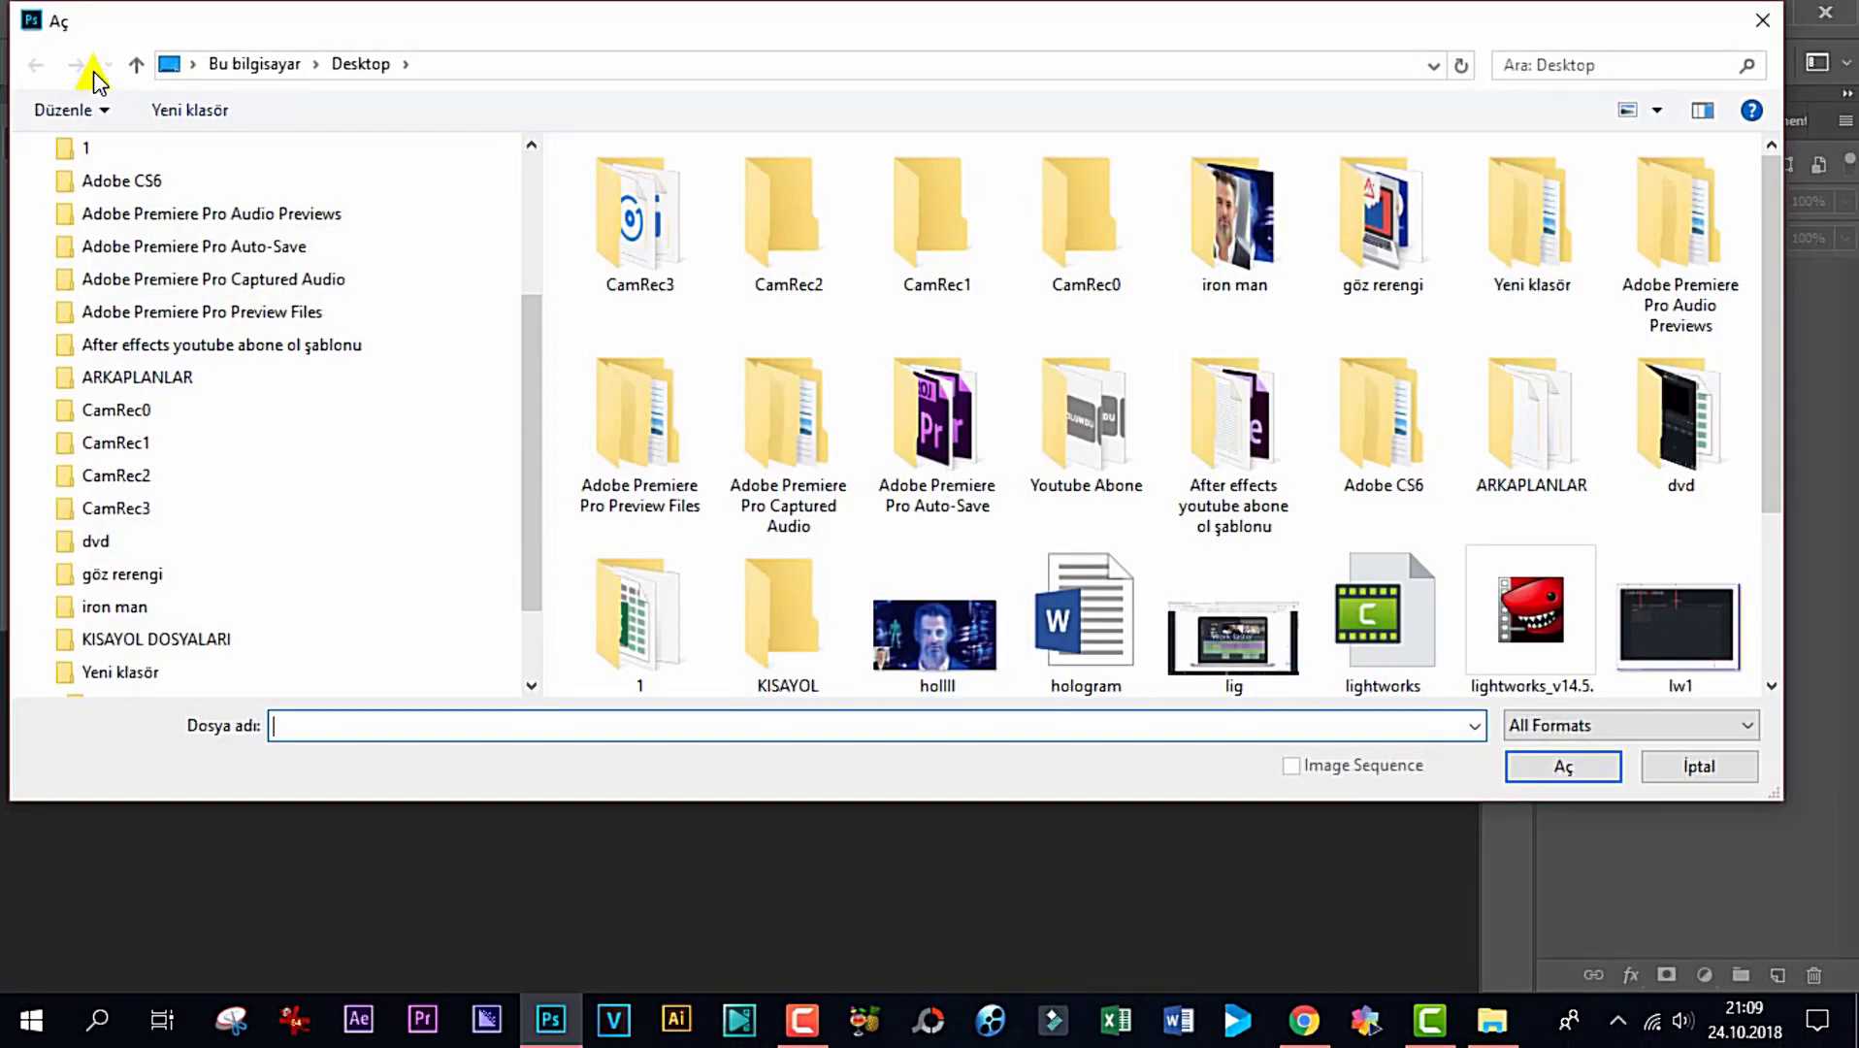
pyautogui.doubleClick(1235, 242)
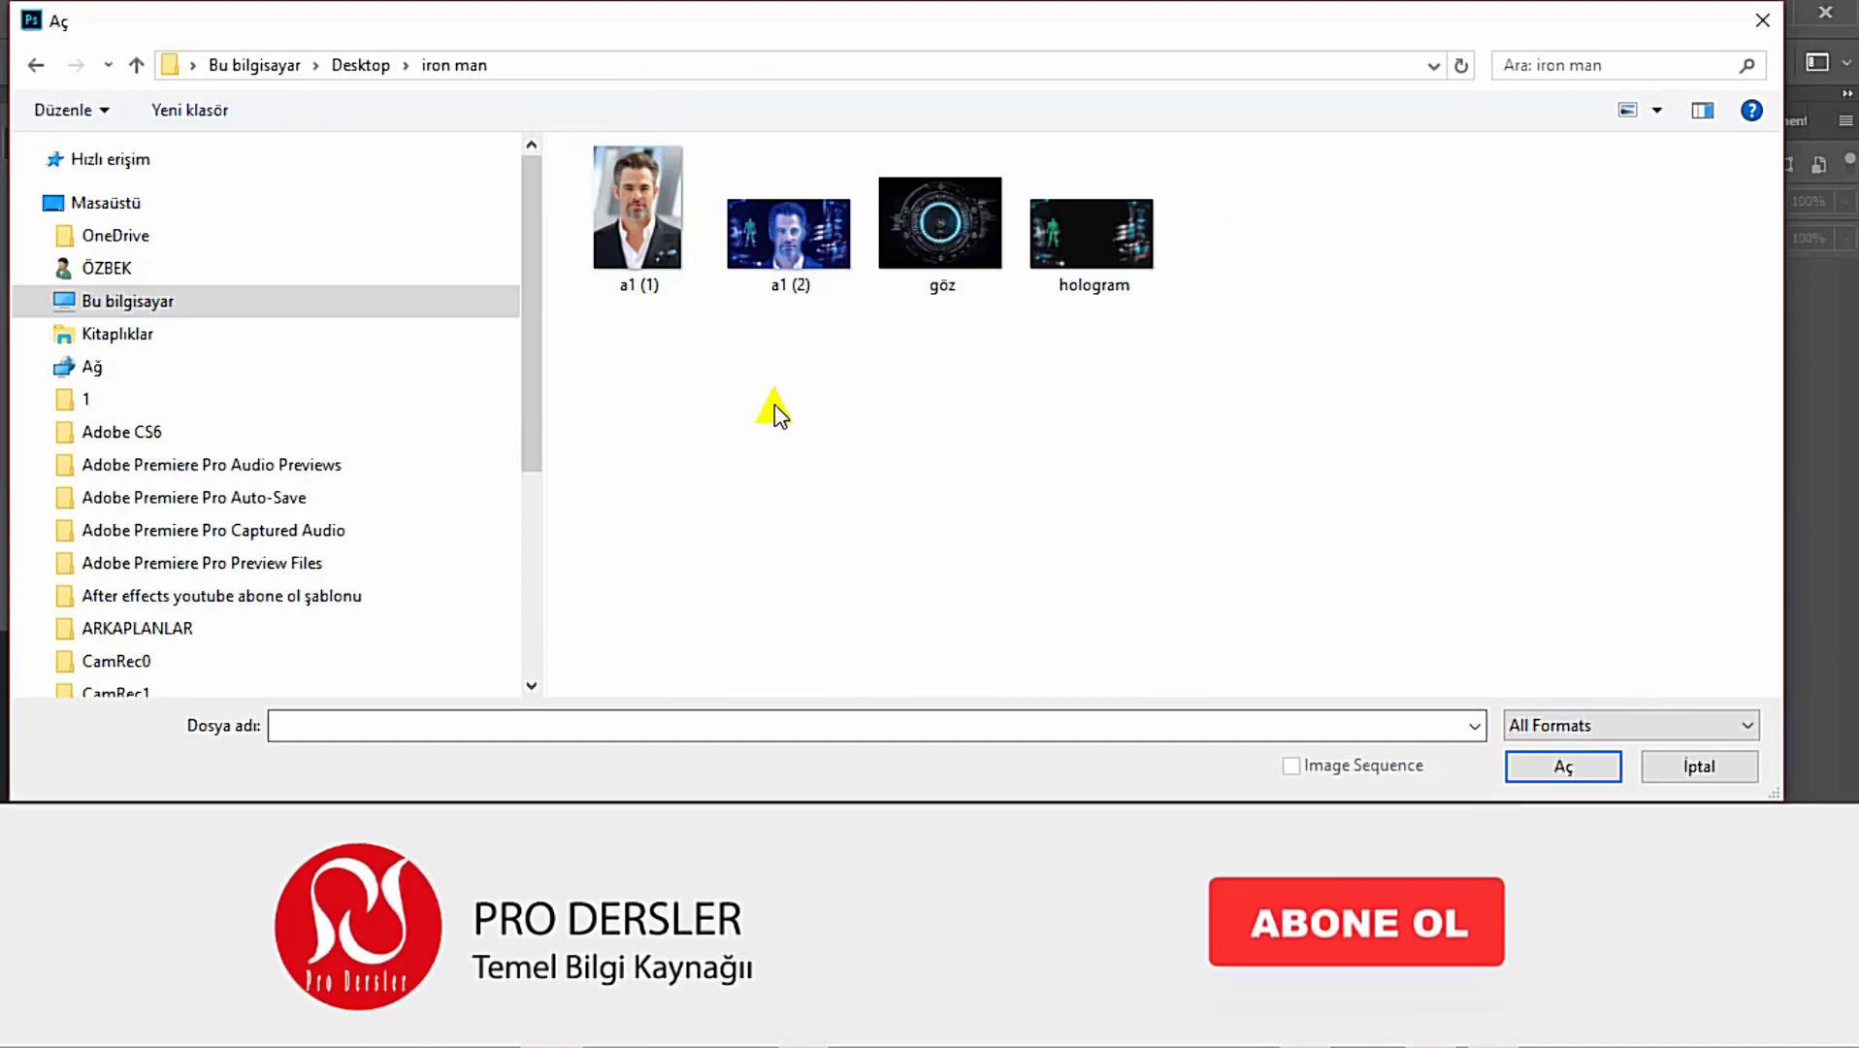
pyautogui.click(660, 242)
pyautogui.keyDown('ctrl'); pyautogui.click(955, 264); pyautogui.keyUp('ctrl')
pyautogui.keyDown('ctrl'); pyautogui.click(1116, 276); pyautogui.keyUp('ctrl')
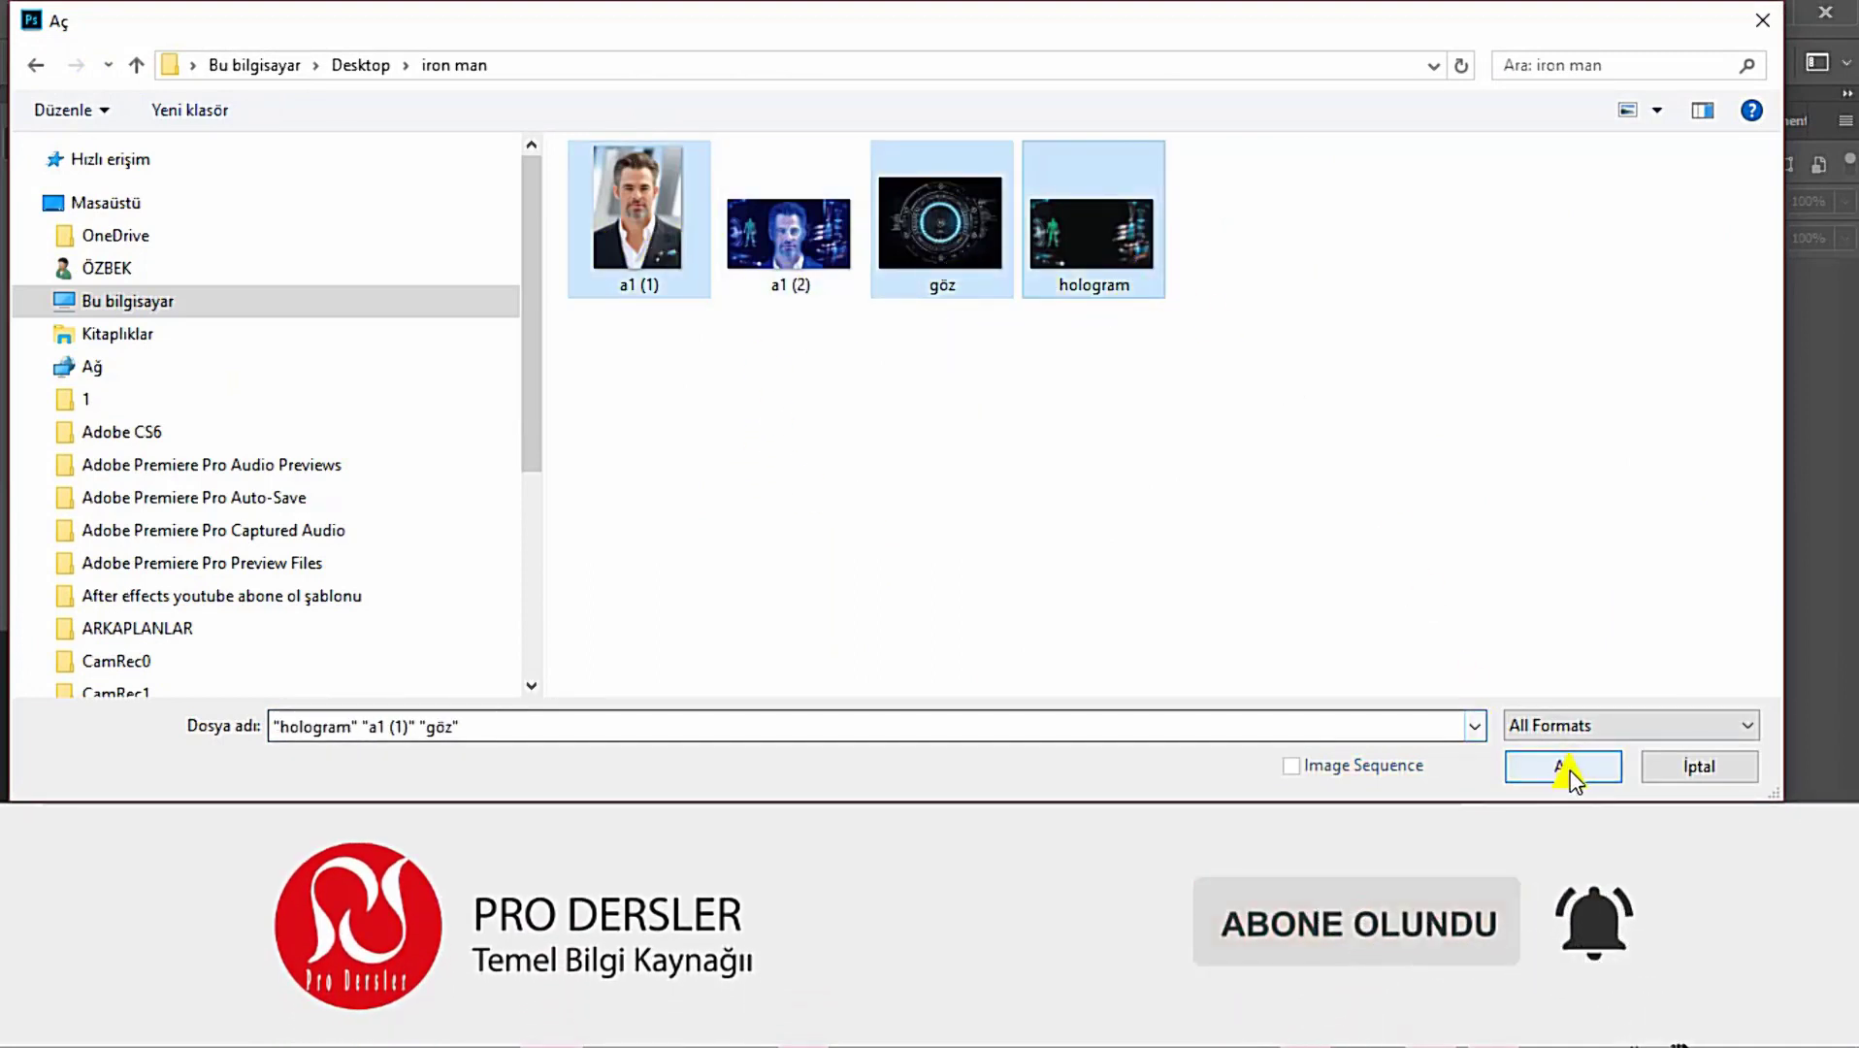
pyautogui.click(1569, 769)
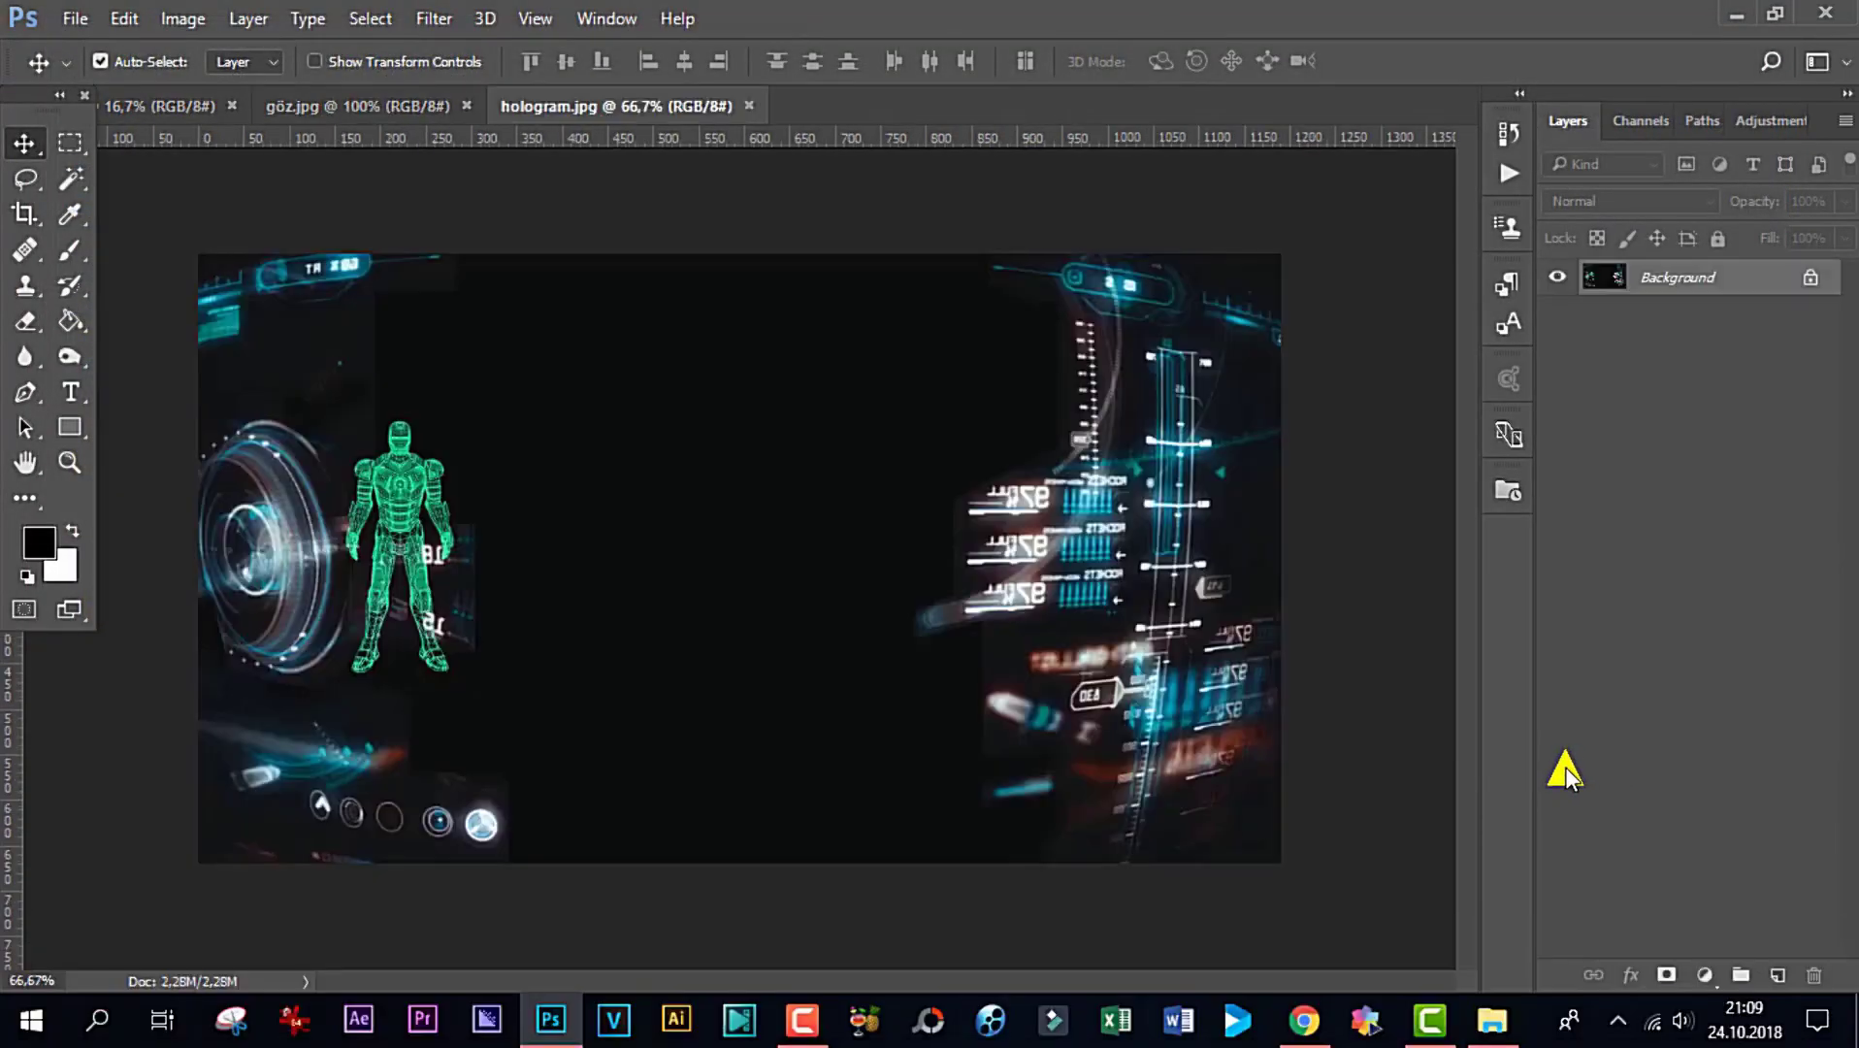
# Convert hologram.jpg's locked Background into a normal layer named hologram
pyautogui.click(405, 102)
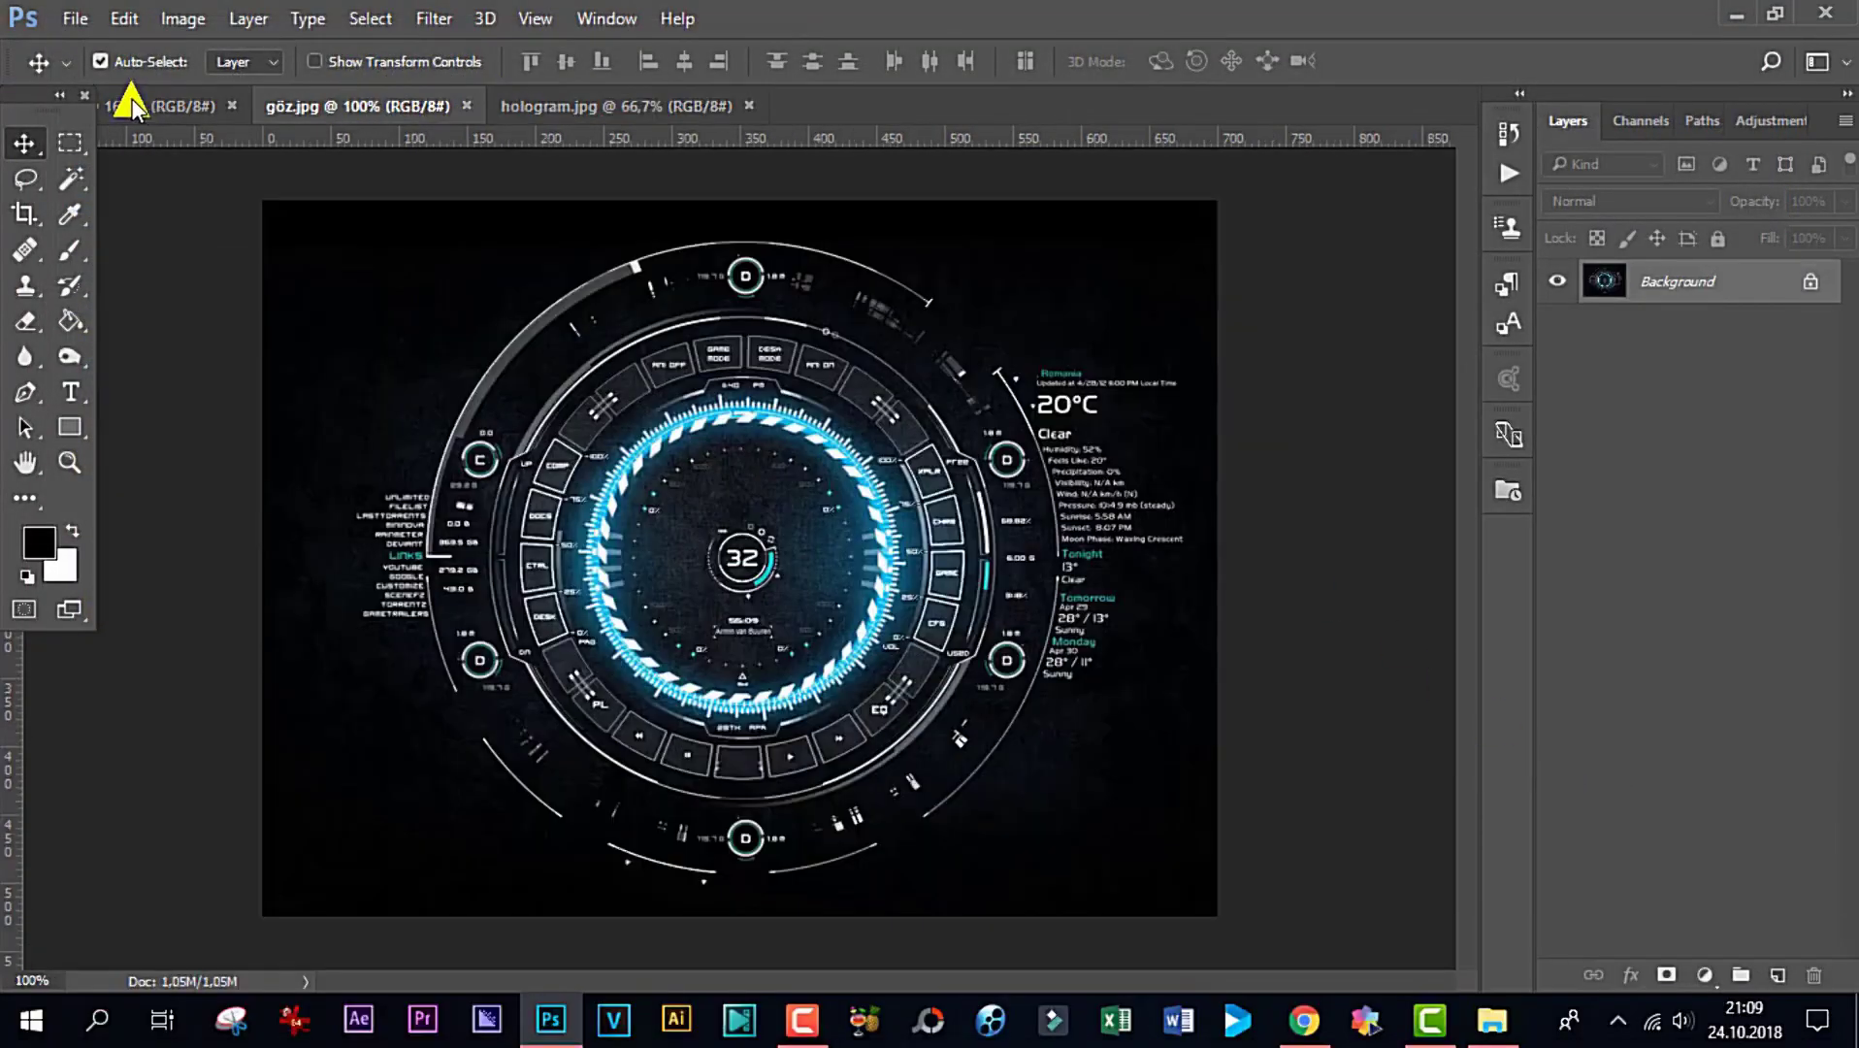
pyautogui.click(136, 104)
pyautogui.click(559, 107)
pyautogui.click(398, 112)
pyautogui.click(553, 107)
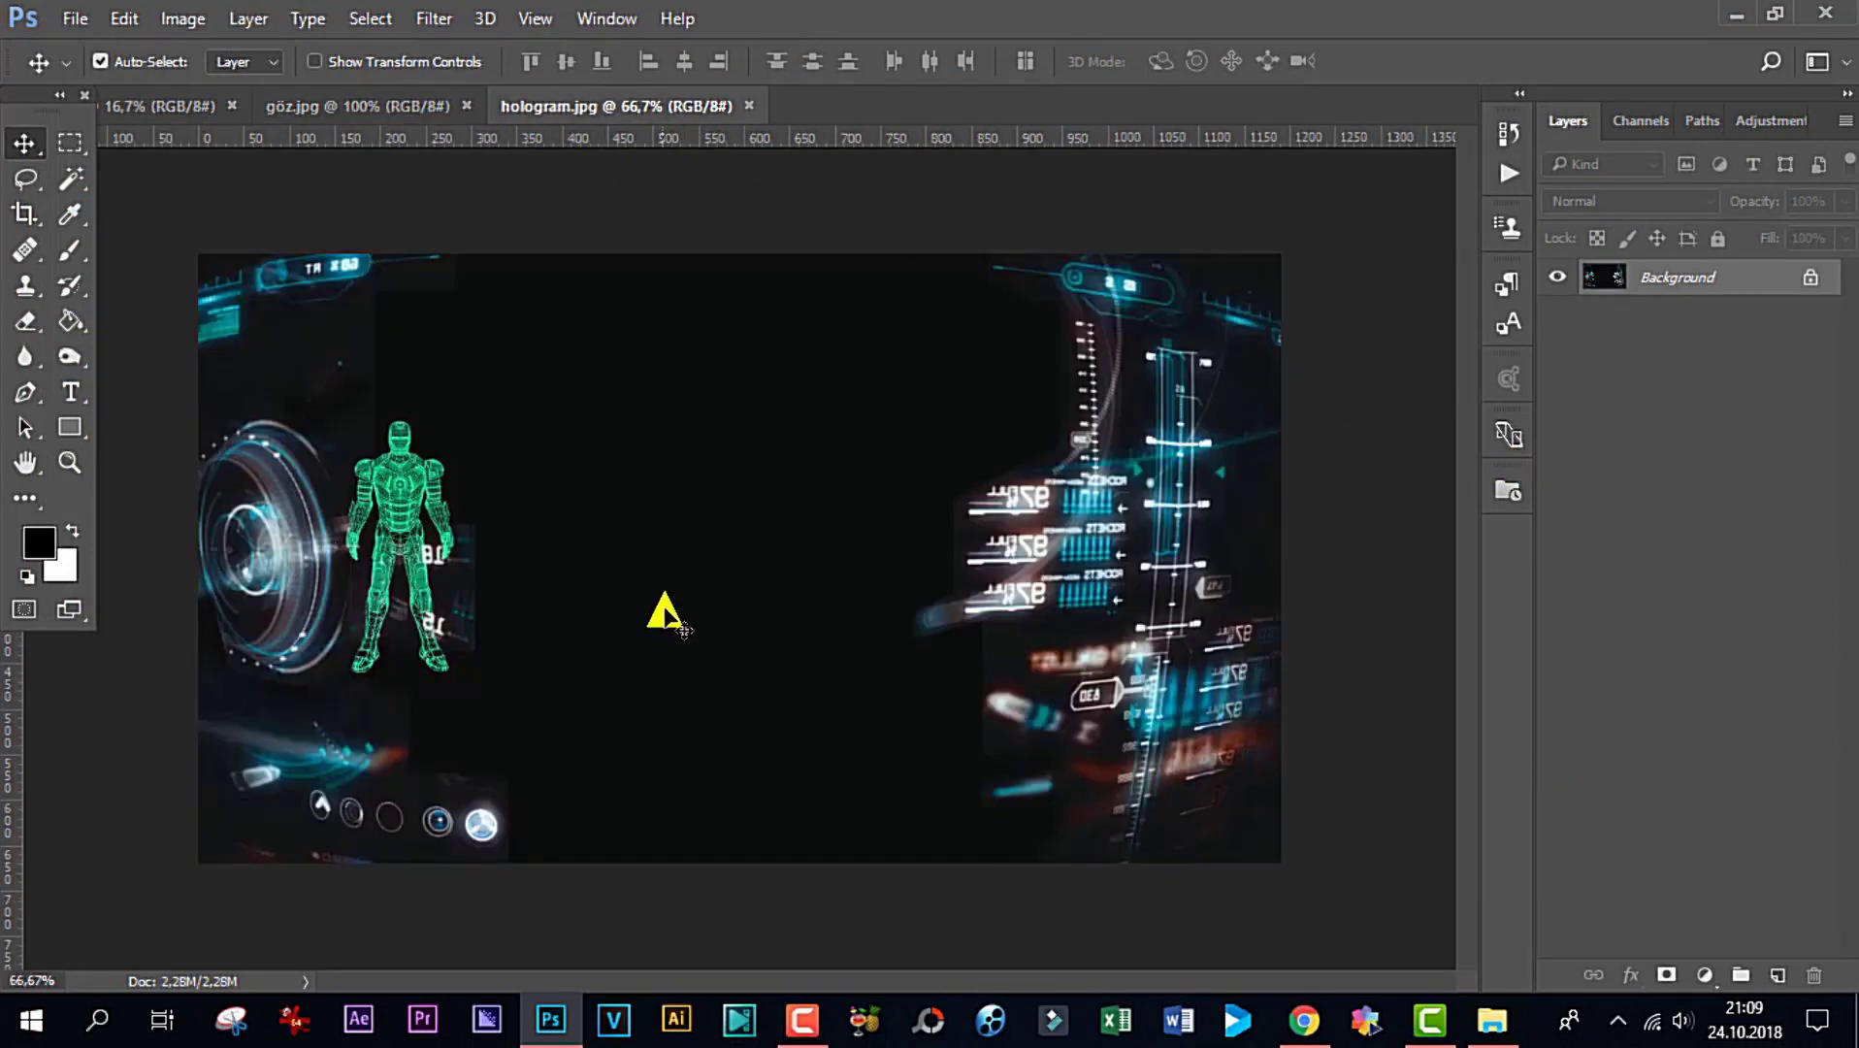
pyautogui.doubleClick(1714, 280)
pyautogui.write('hologram')
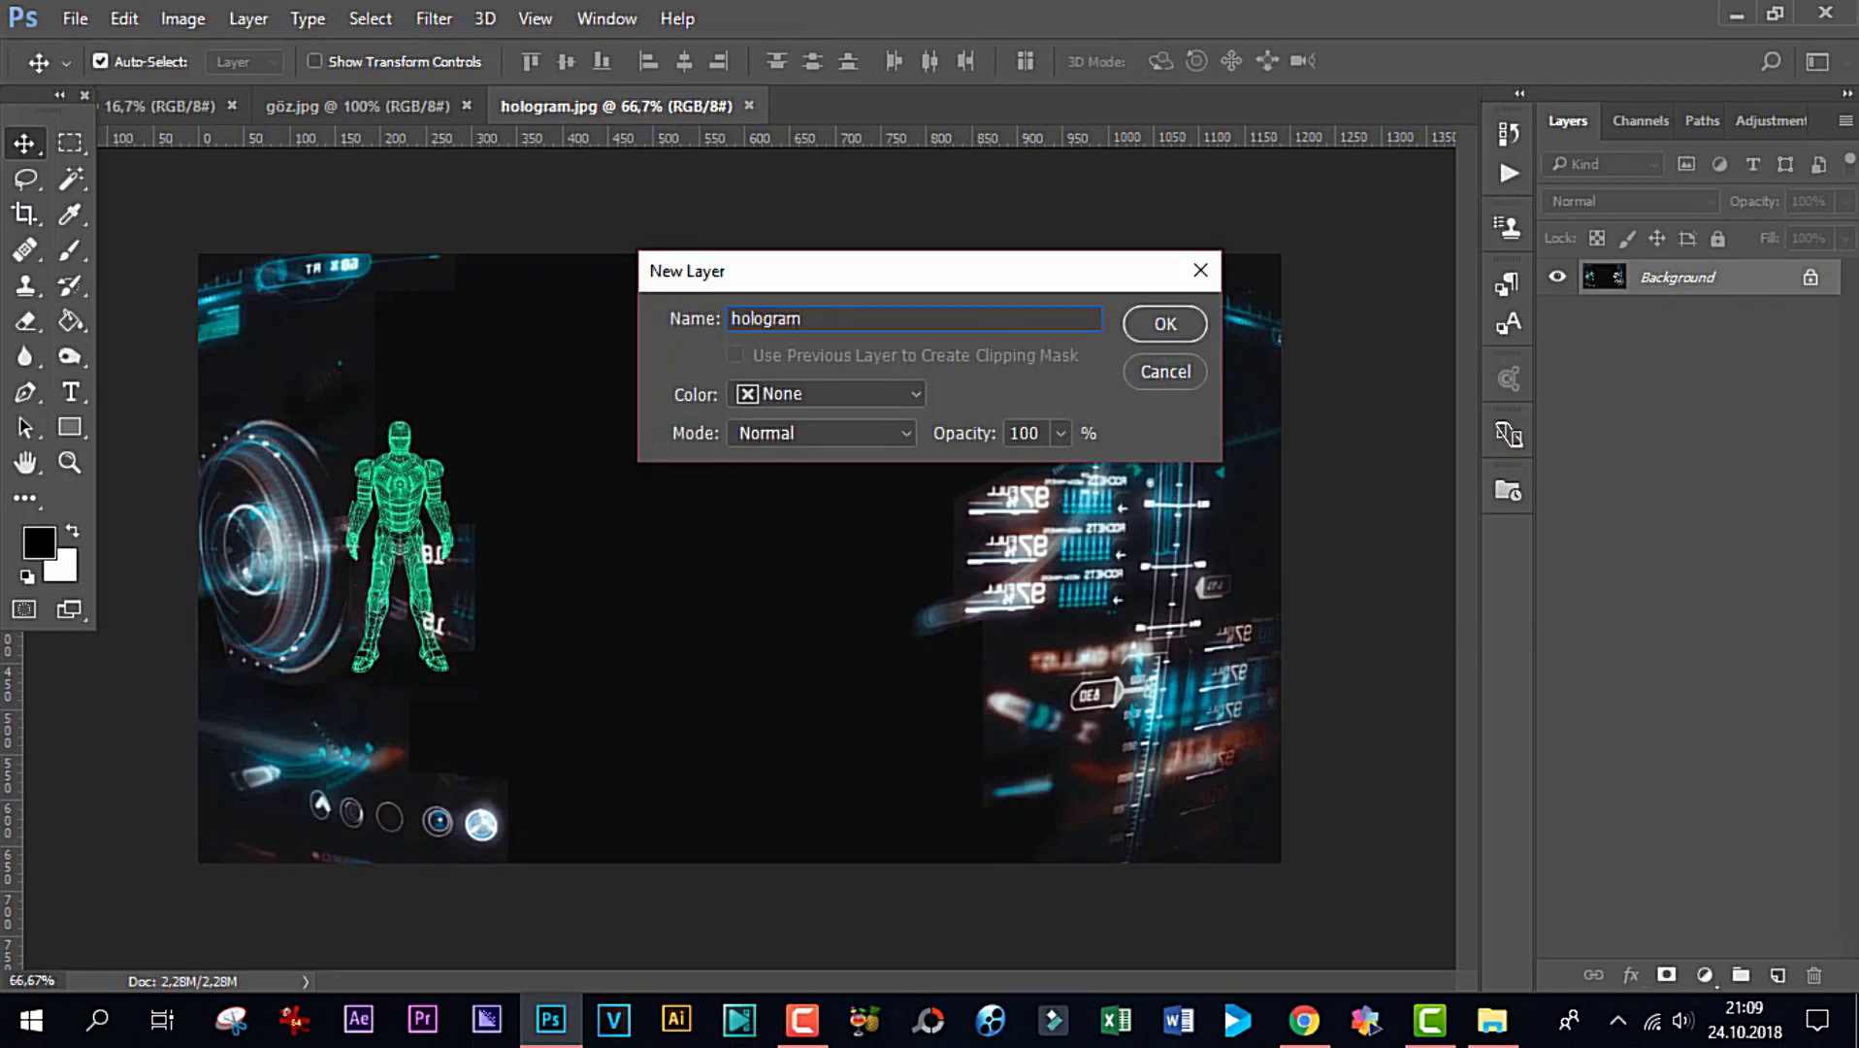
pyautogui.press('Return')
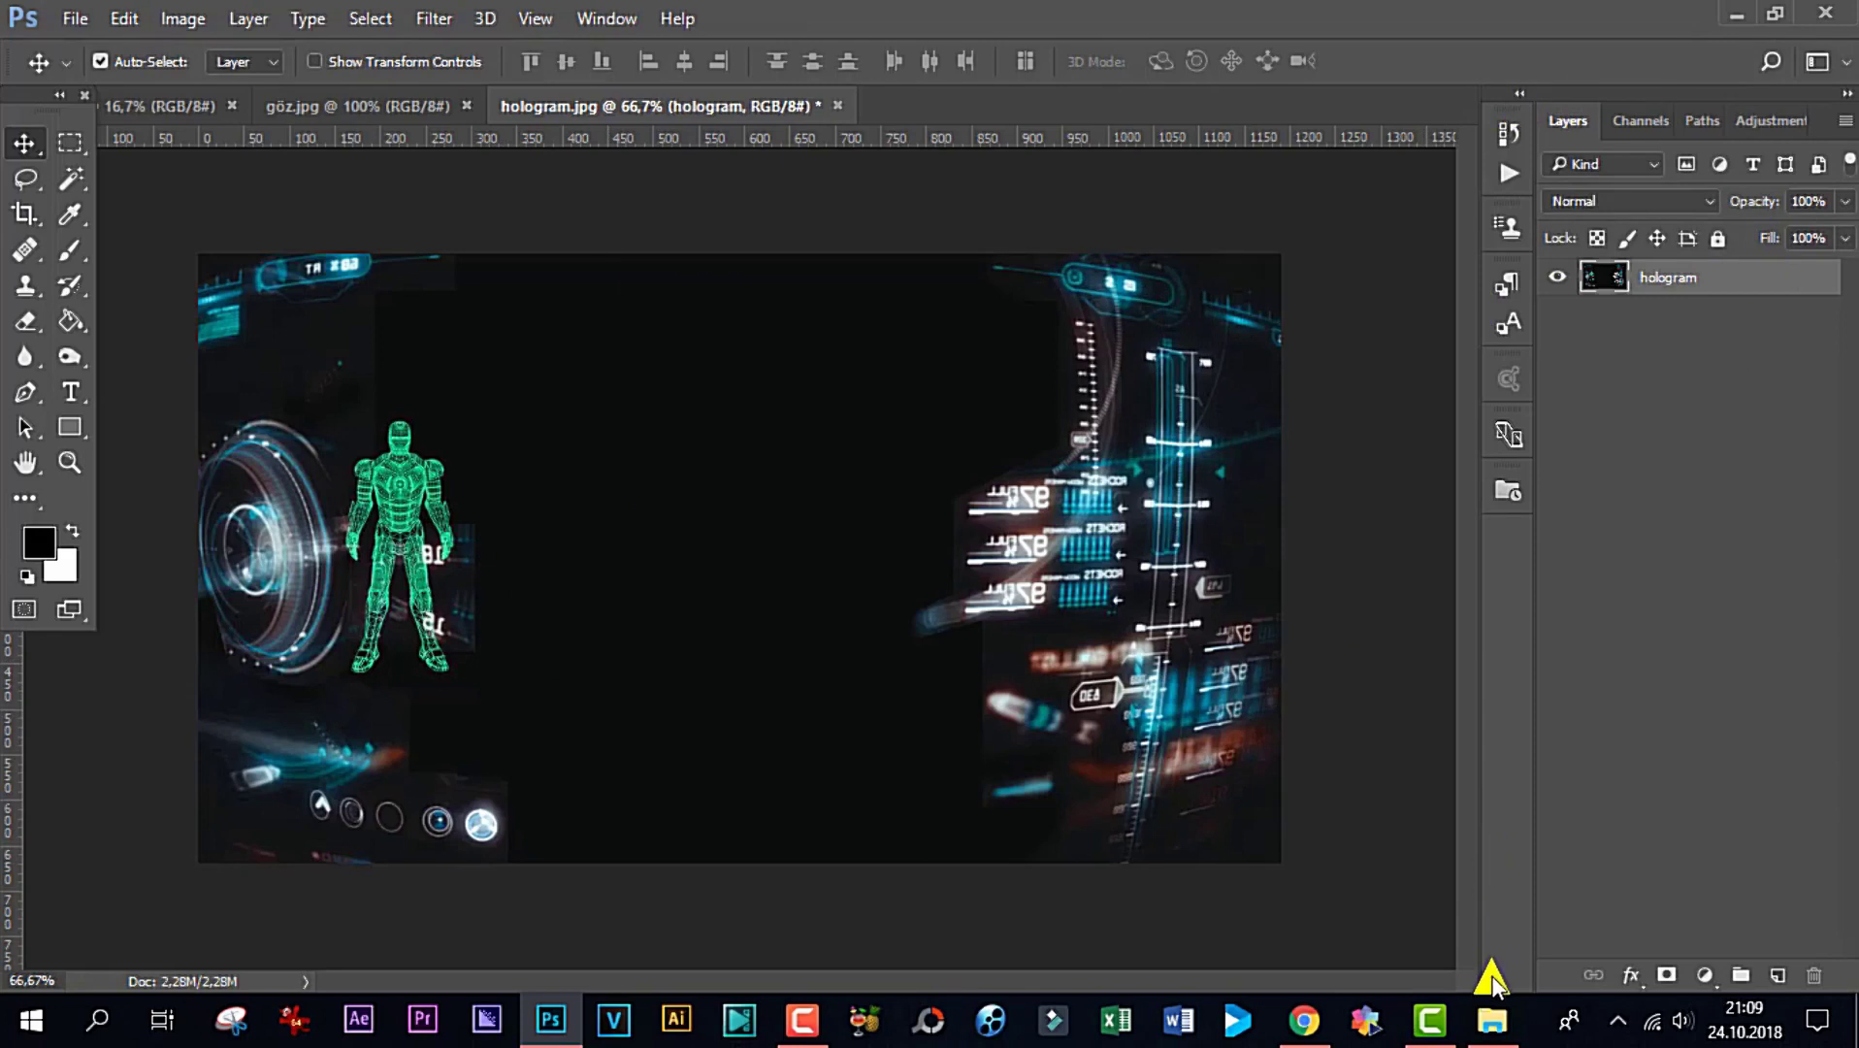
# Add a Solid Color fill layer in black (000000) above the hologram layer
pyautogui.click(606, 19)
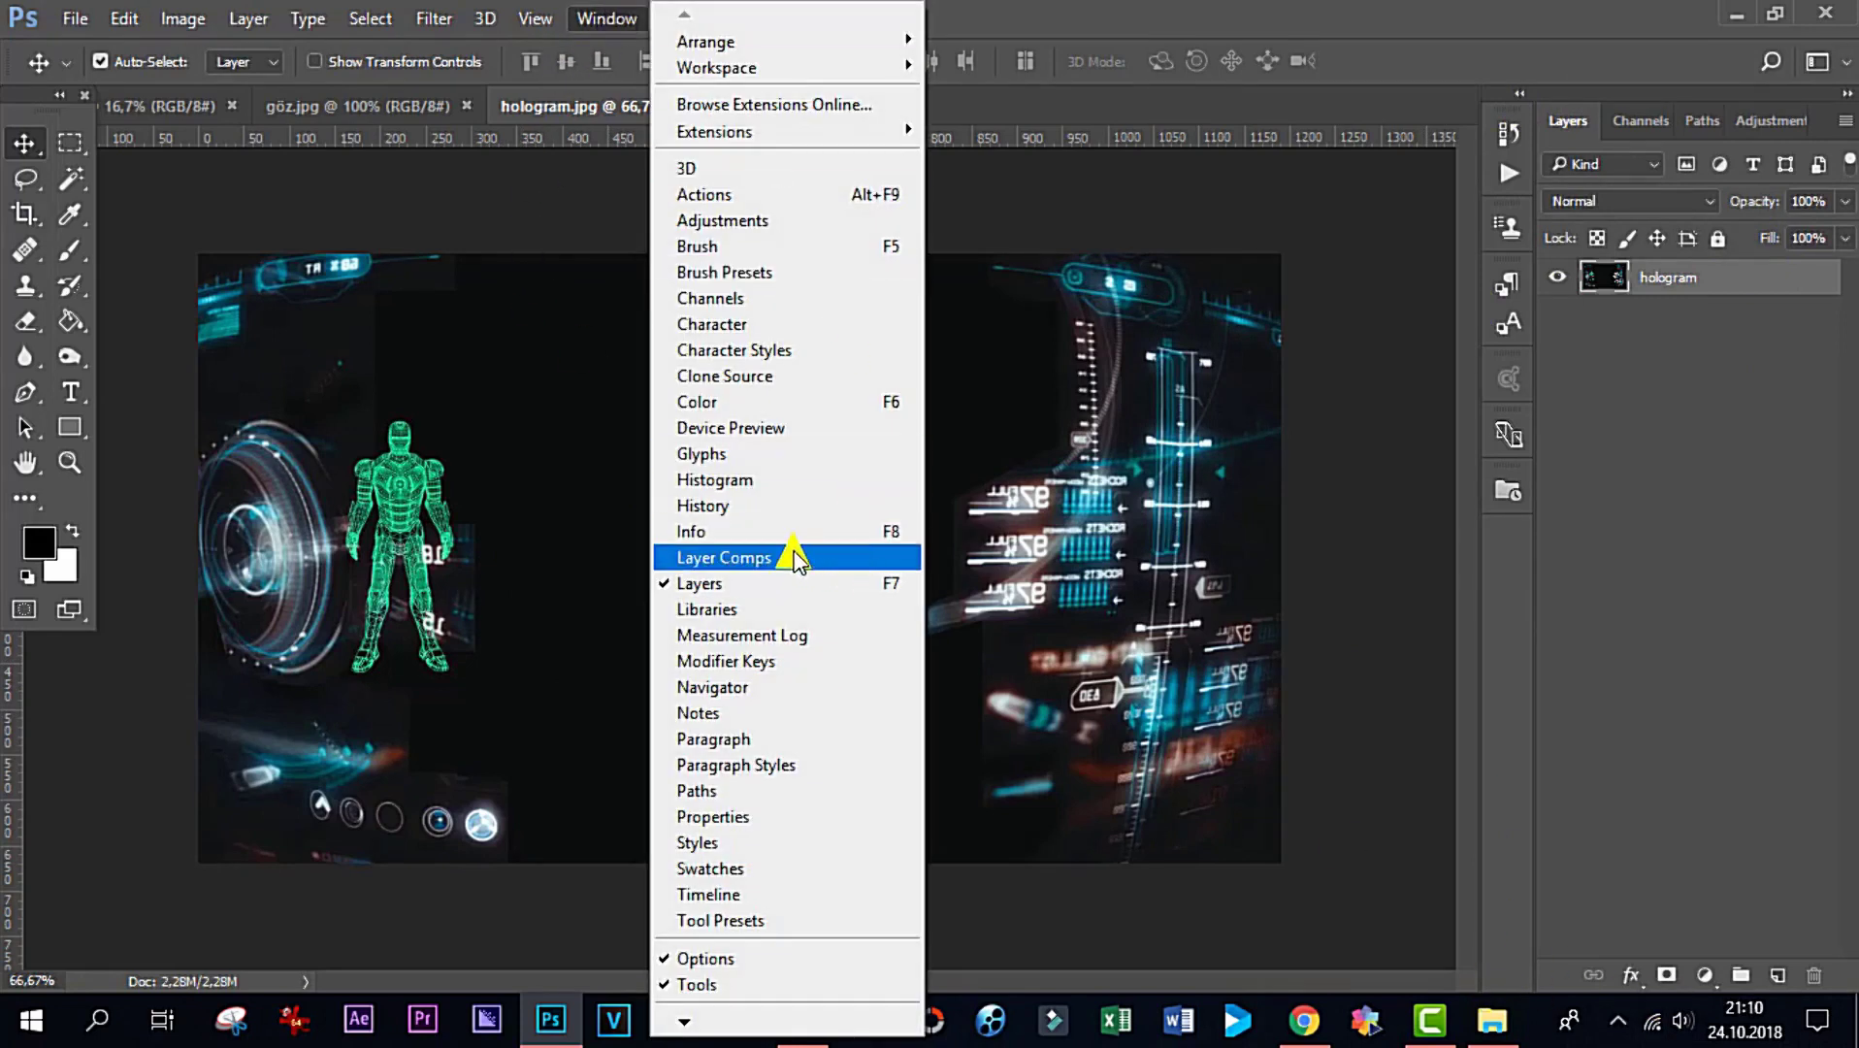
pyautogui.click(826, 587)
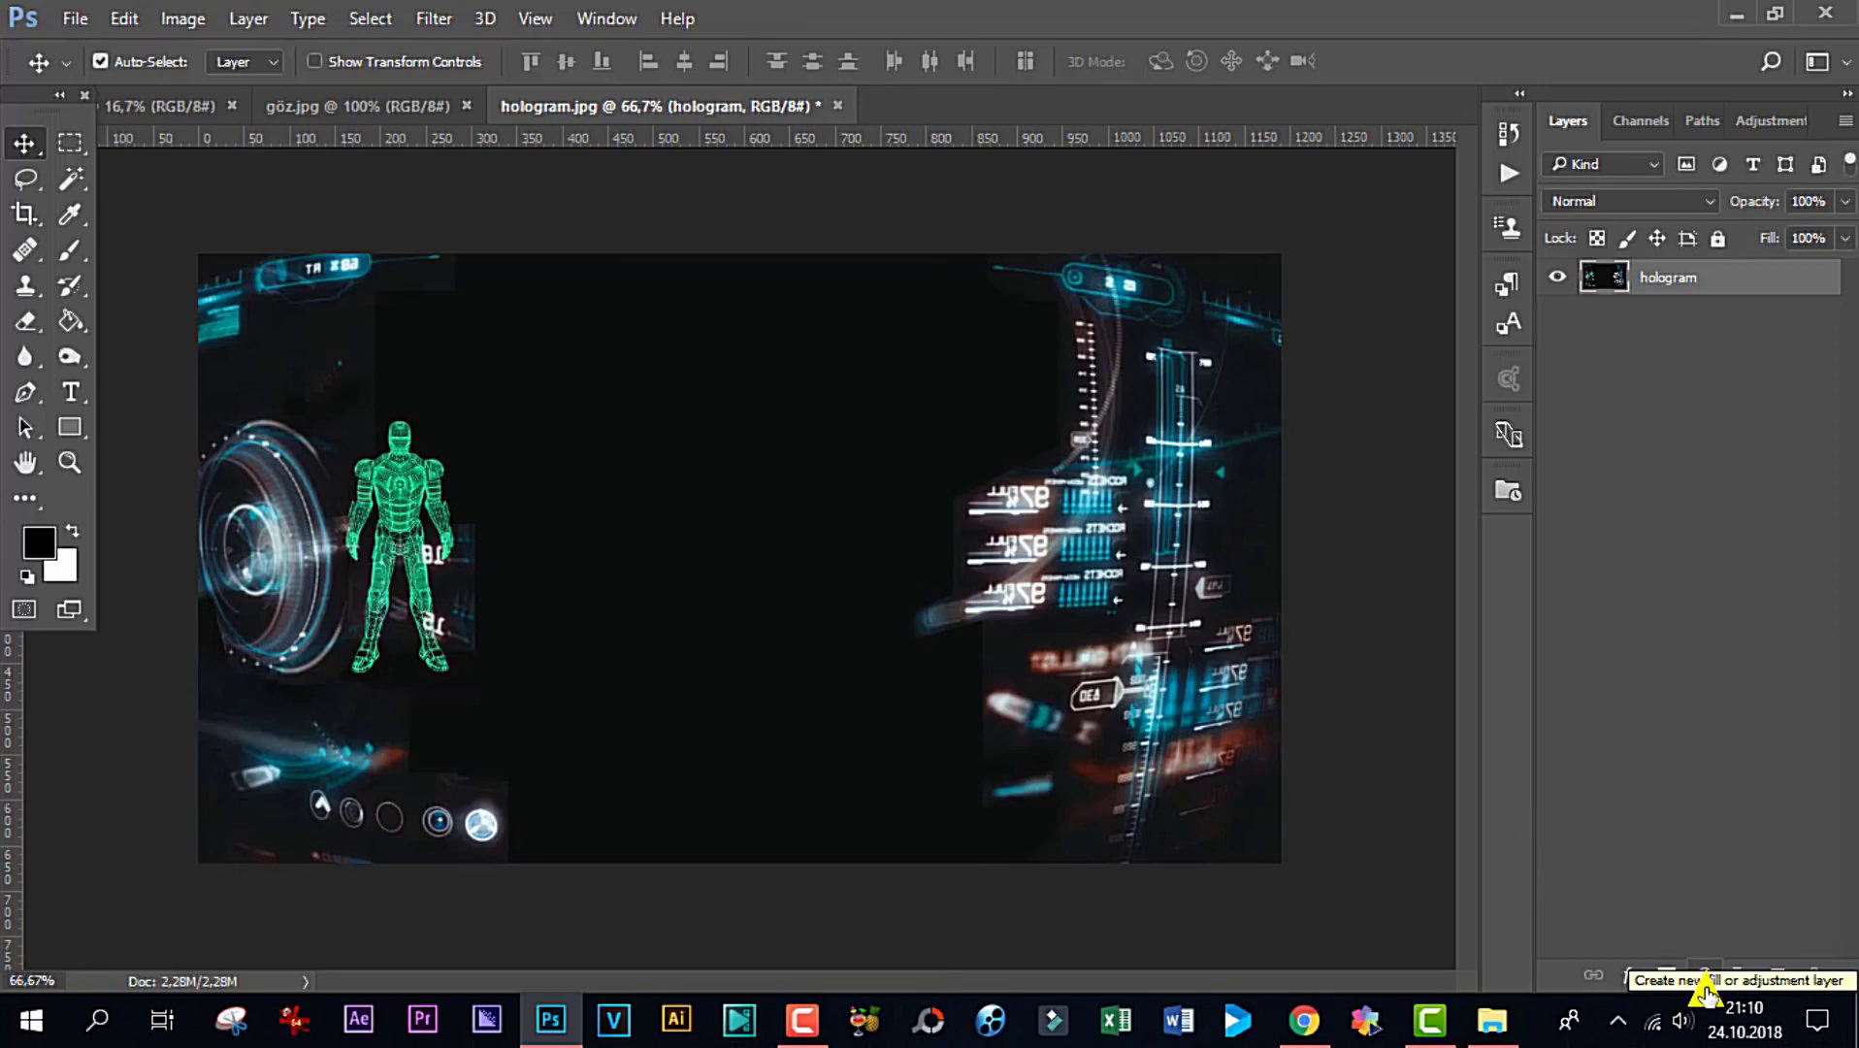
pyautogui.click(1704, 991)
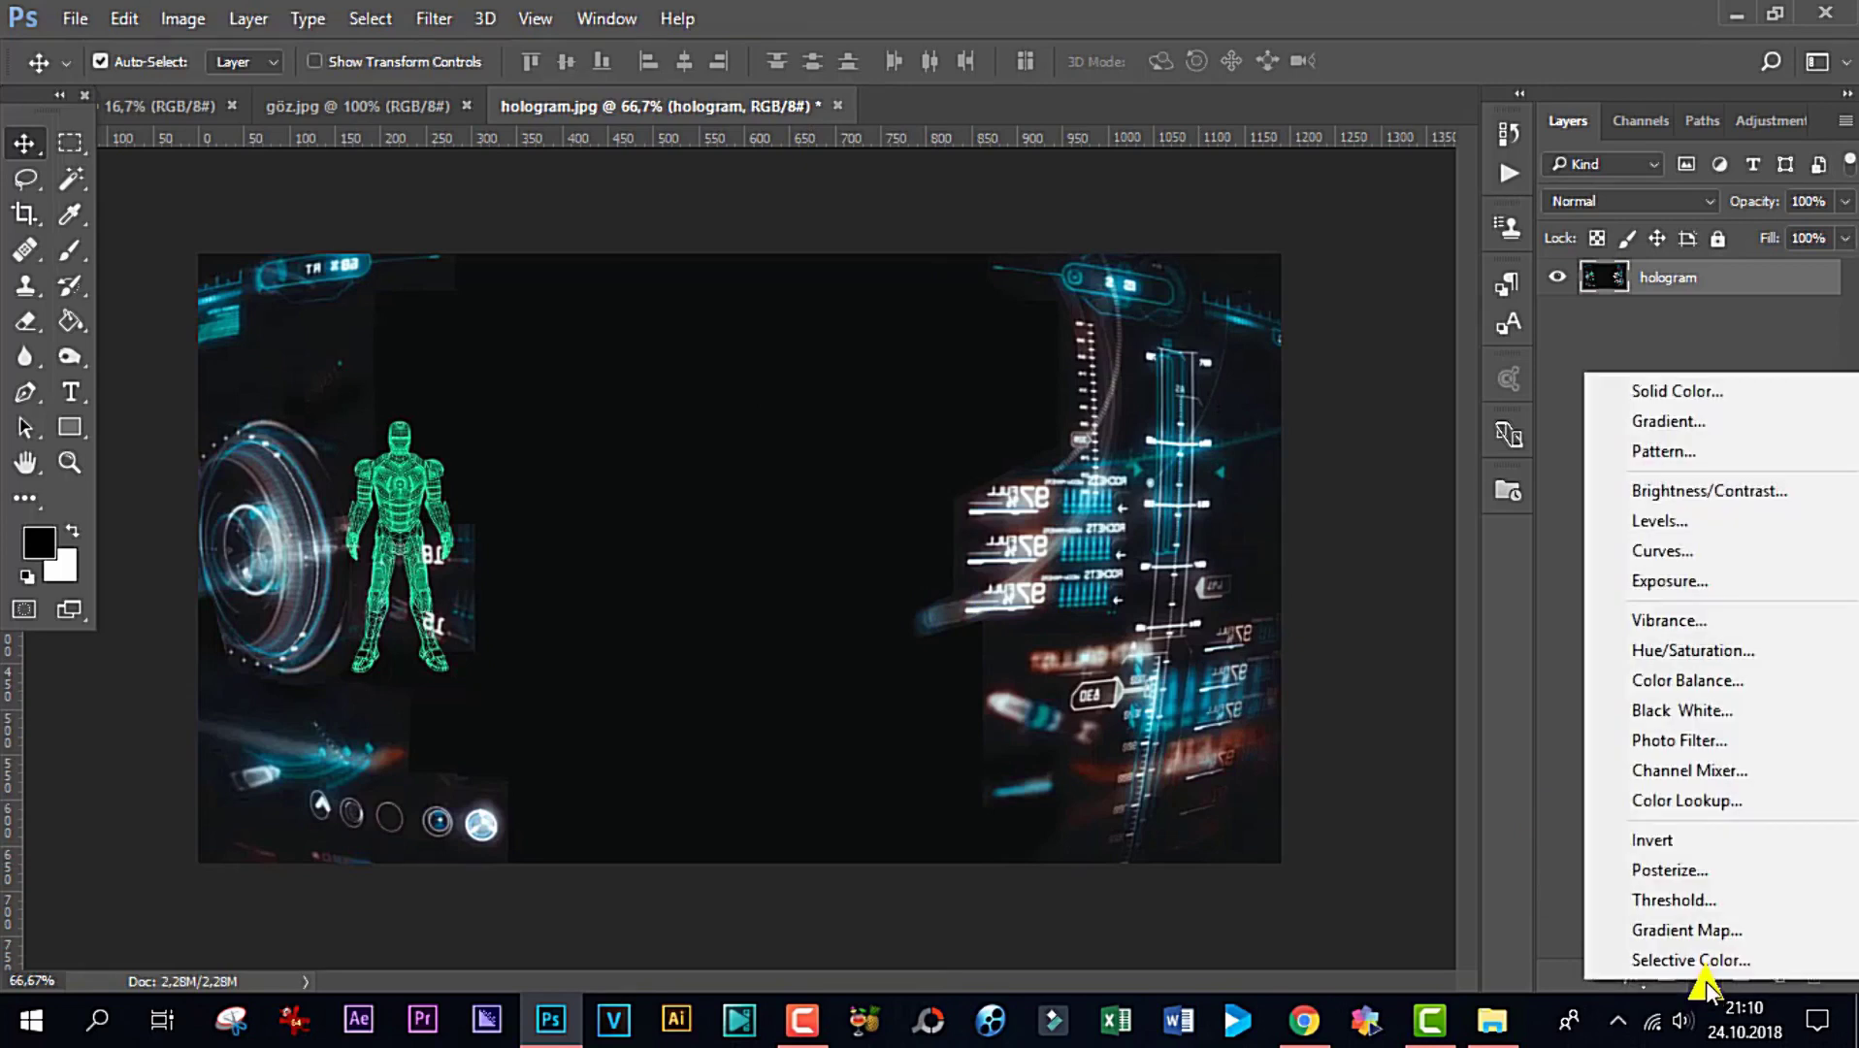
pyautogui.click(1675, 391)
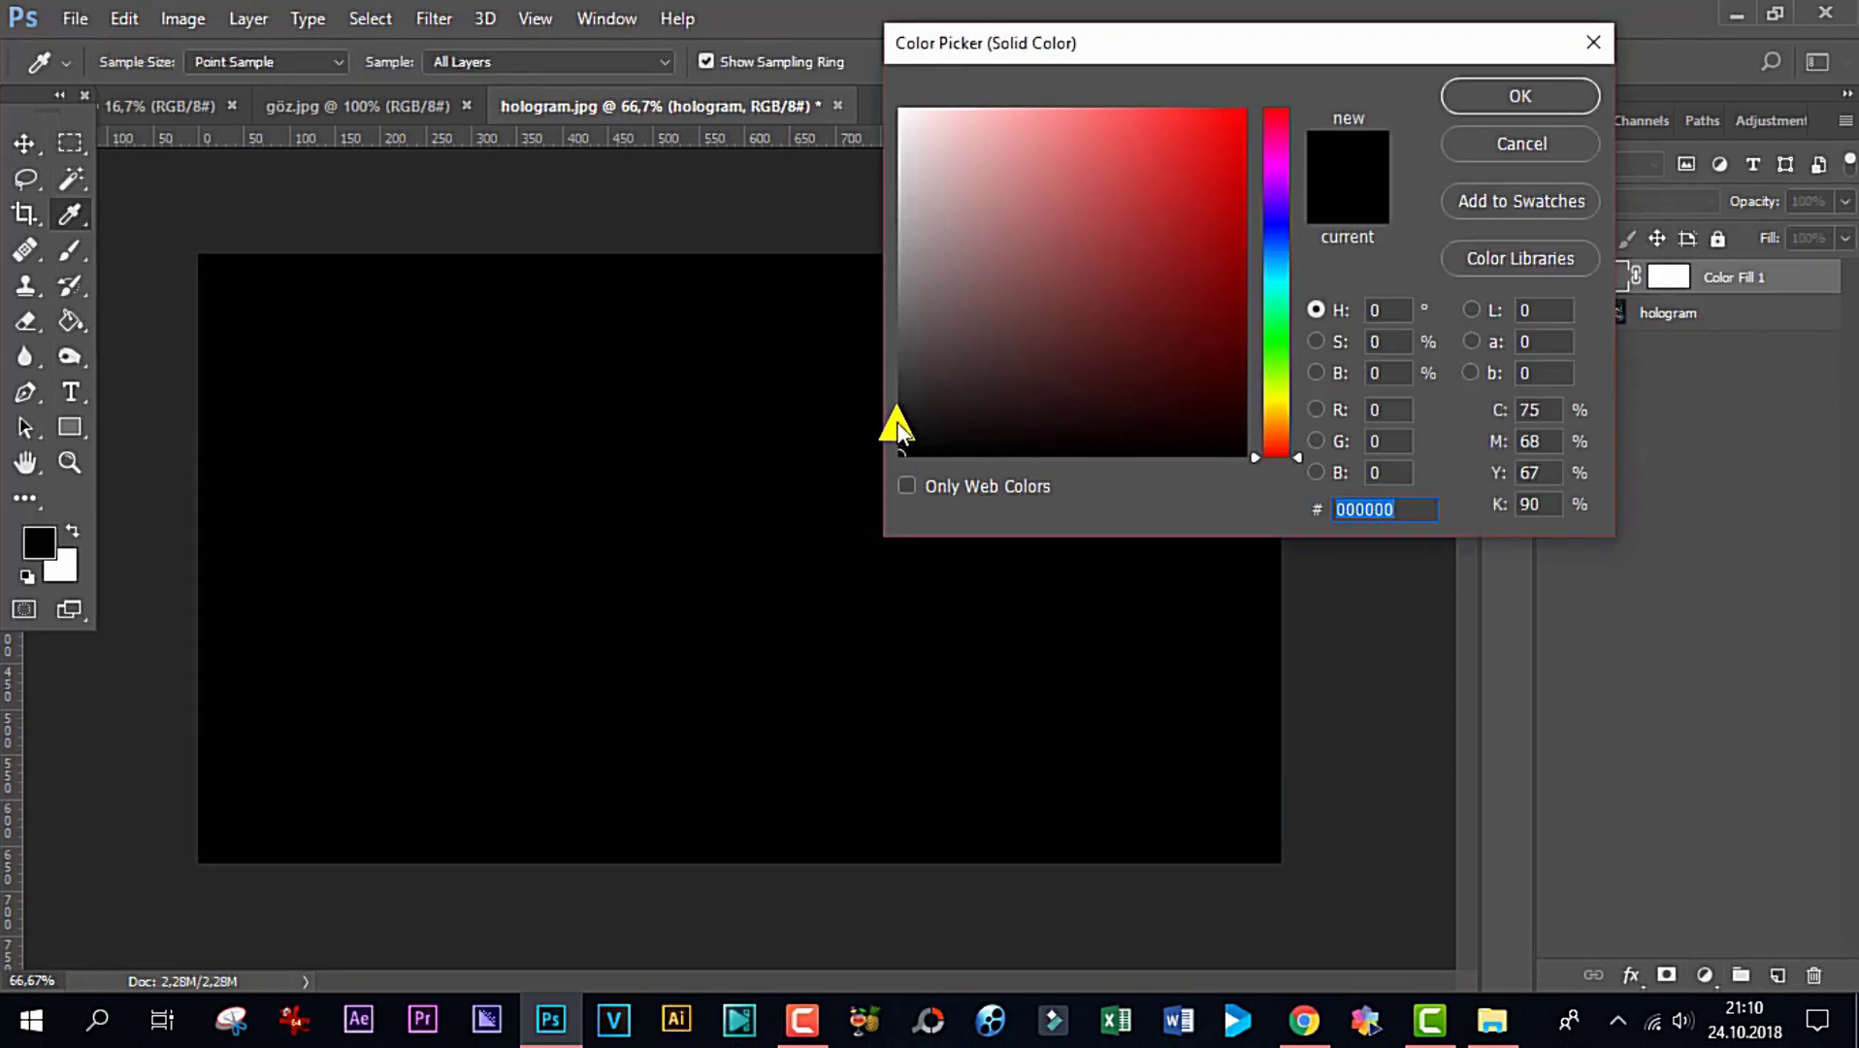
pyautogui.click(1245, 453)
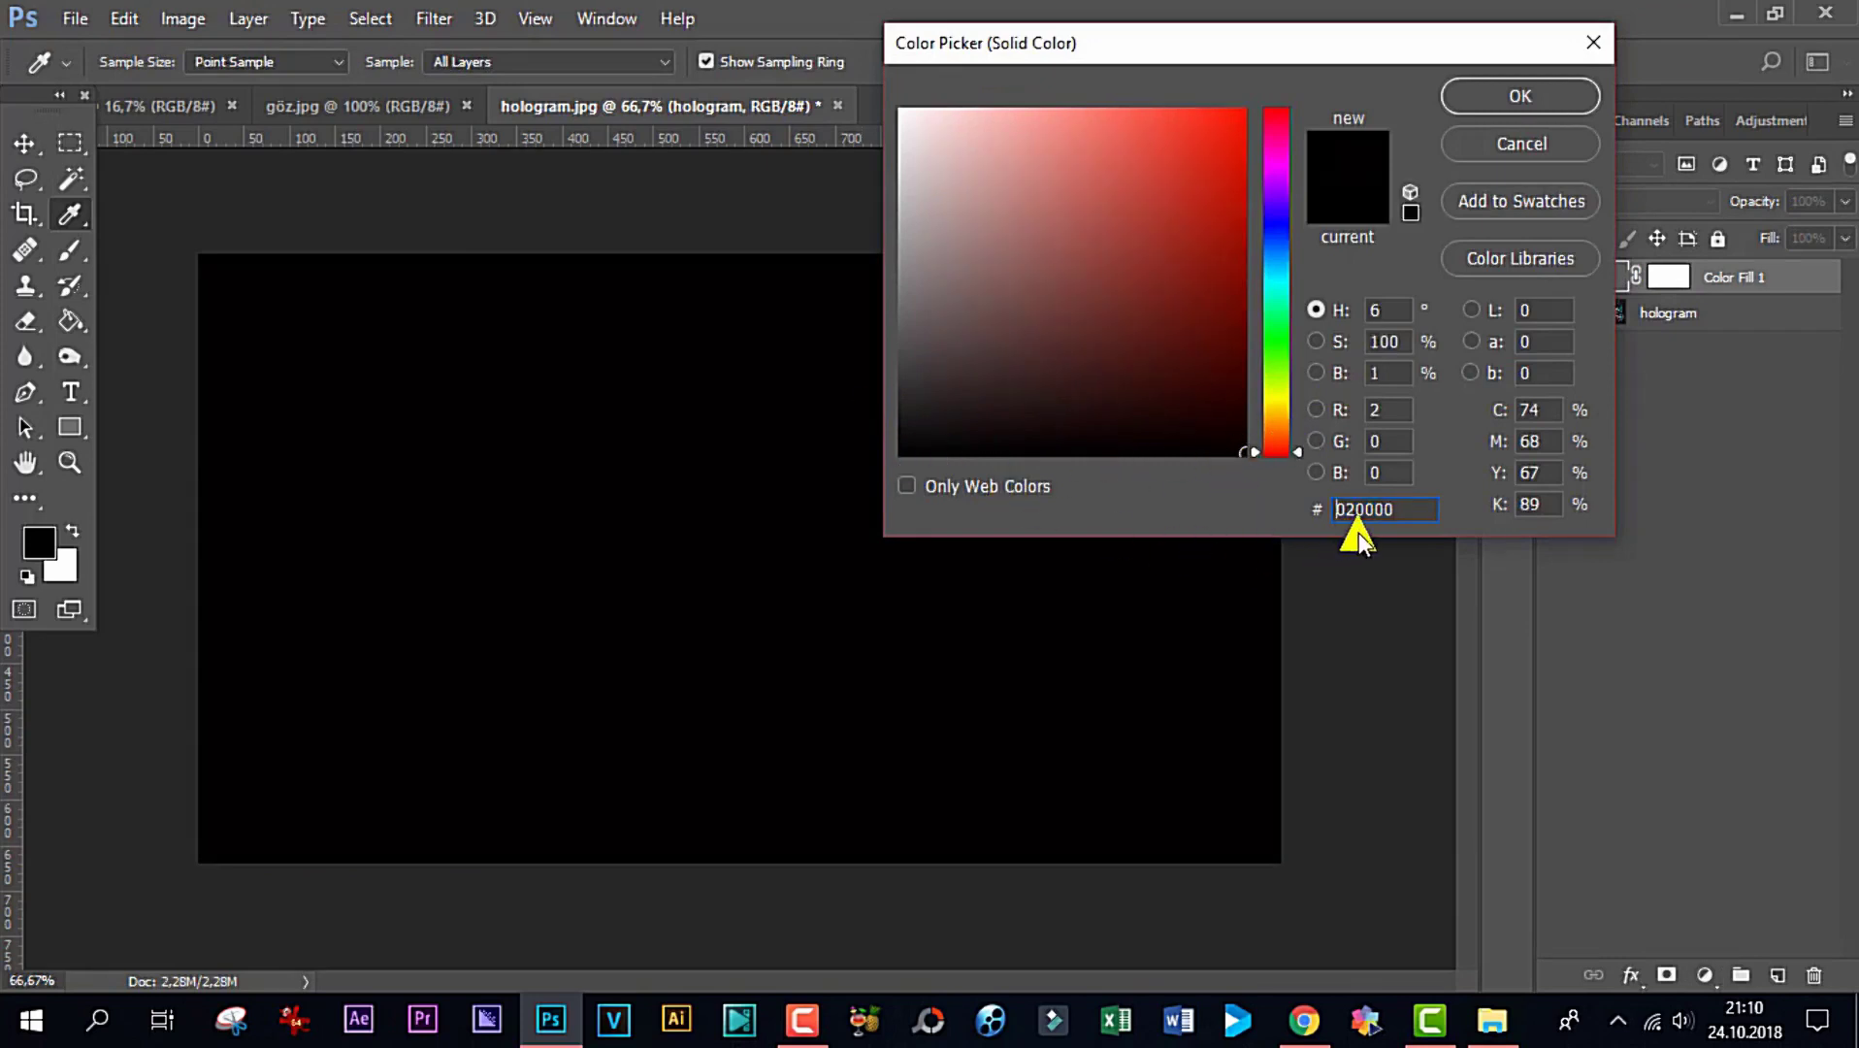
pyautogui.doubleClick(1415, 509)
pyautogui.write('00')
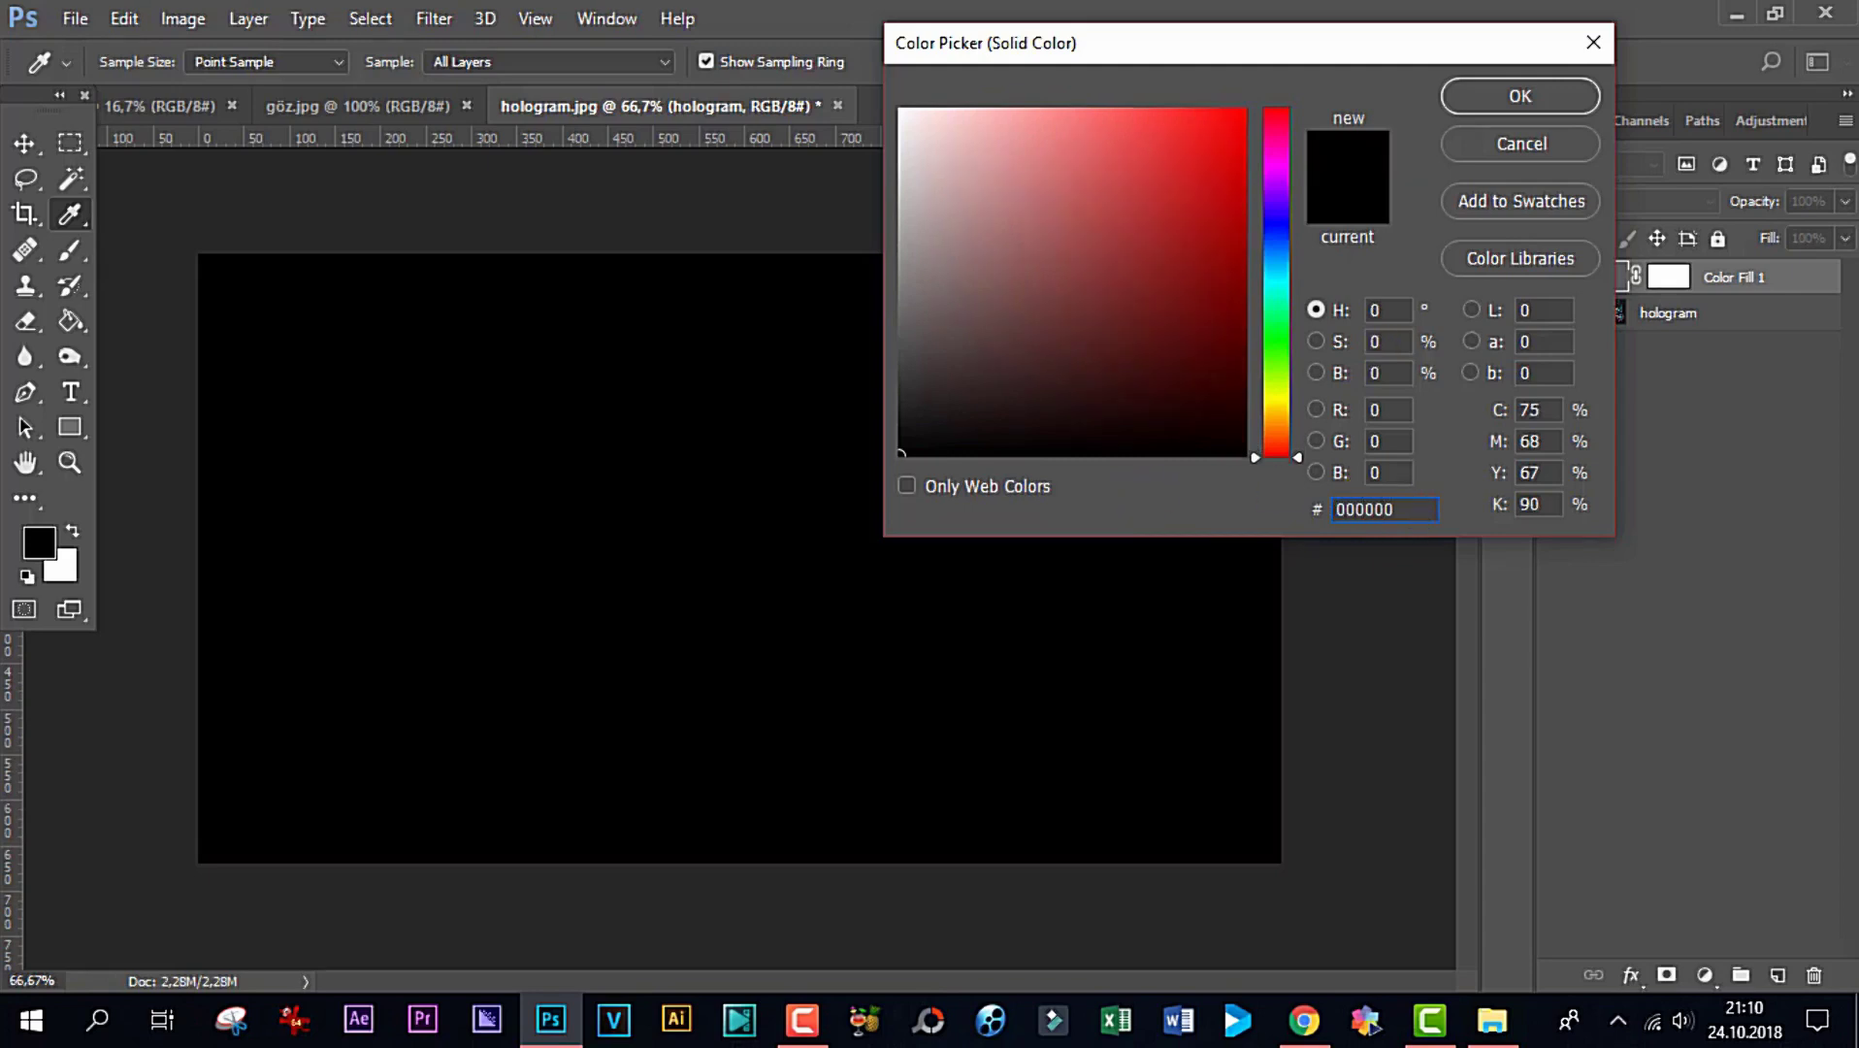
pyautogui.click(1514, 92)
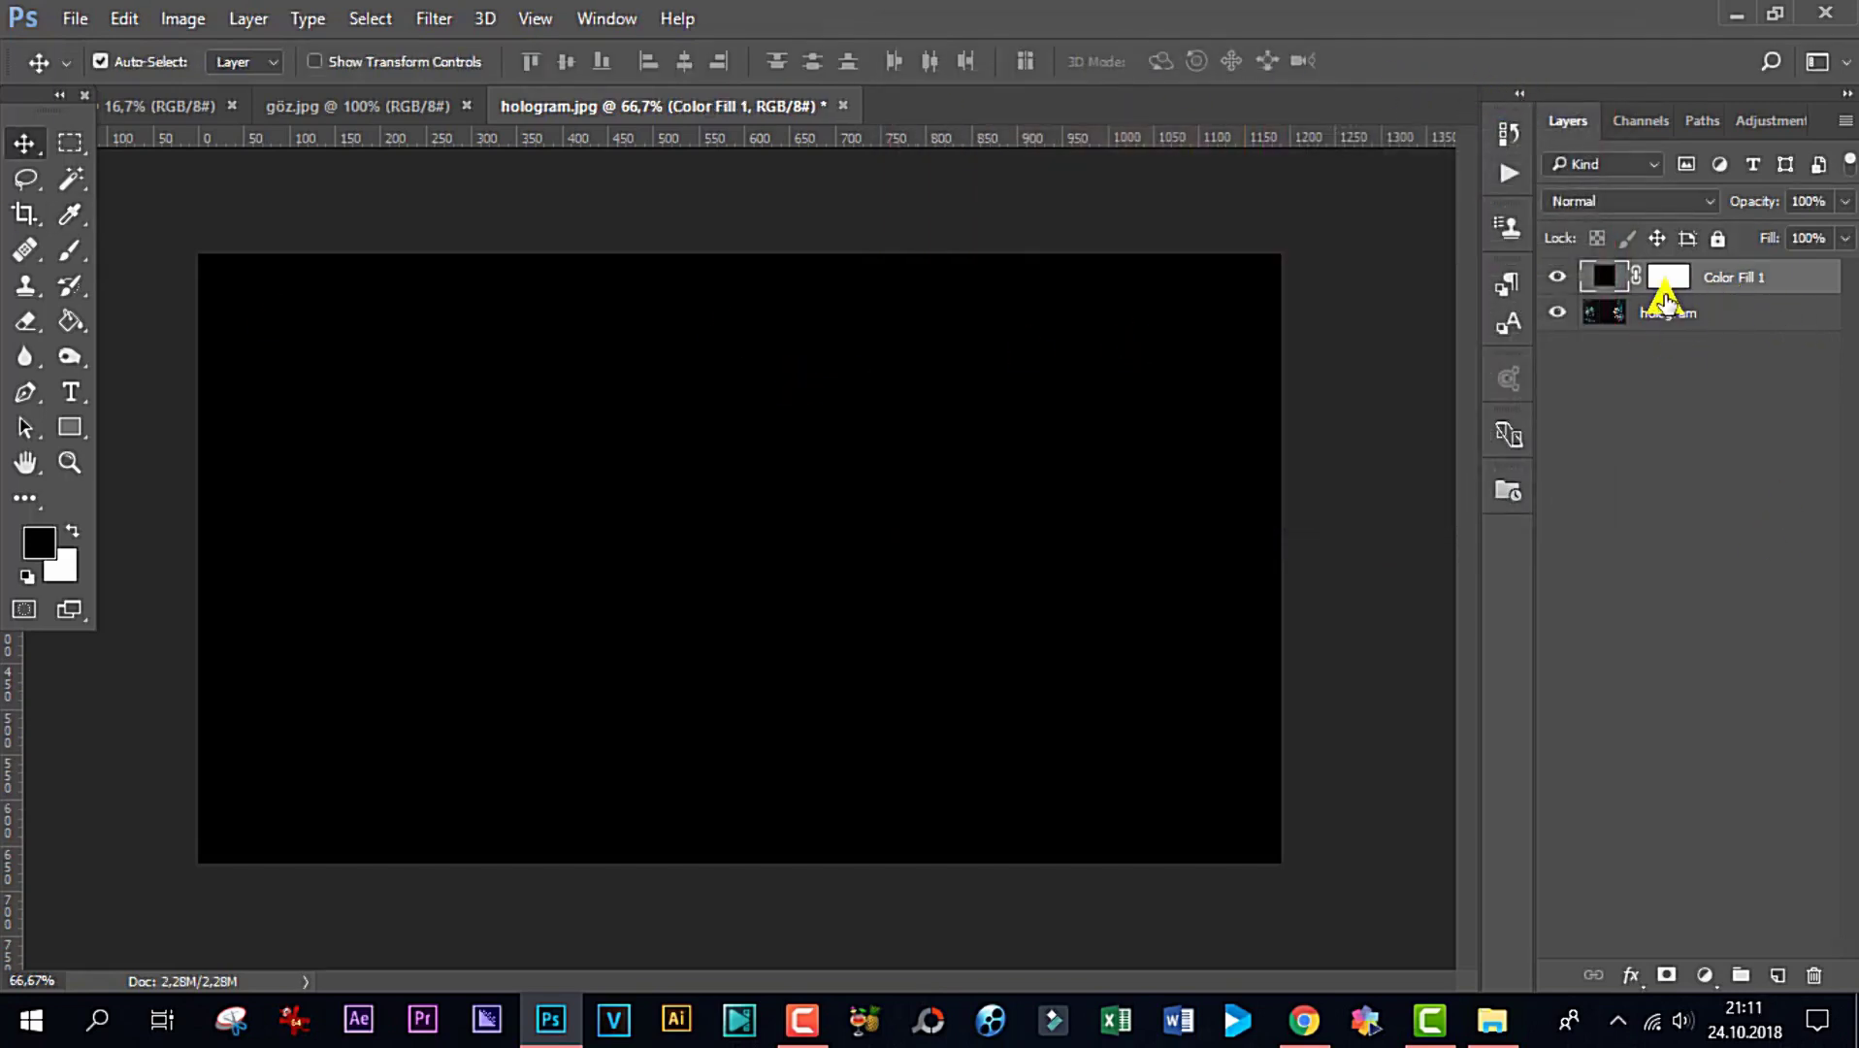
# Move Color Fill 1 below hologram, unlock the portrait as Layer 0 and copy it all
pyautogui.moveTo(1704, 282); pyautogui.dragTo(1705, 343)
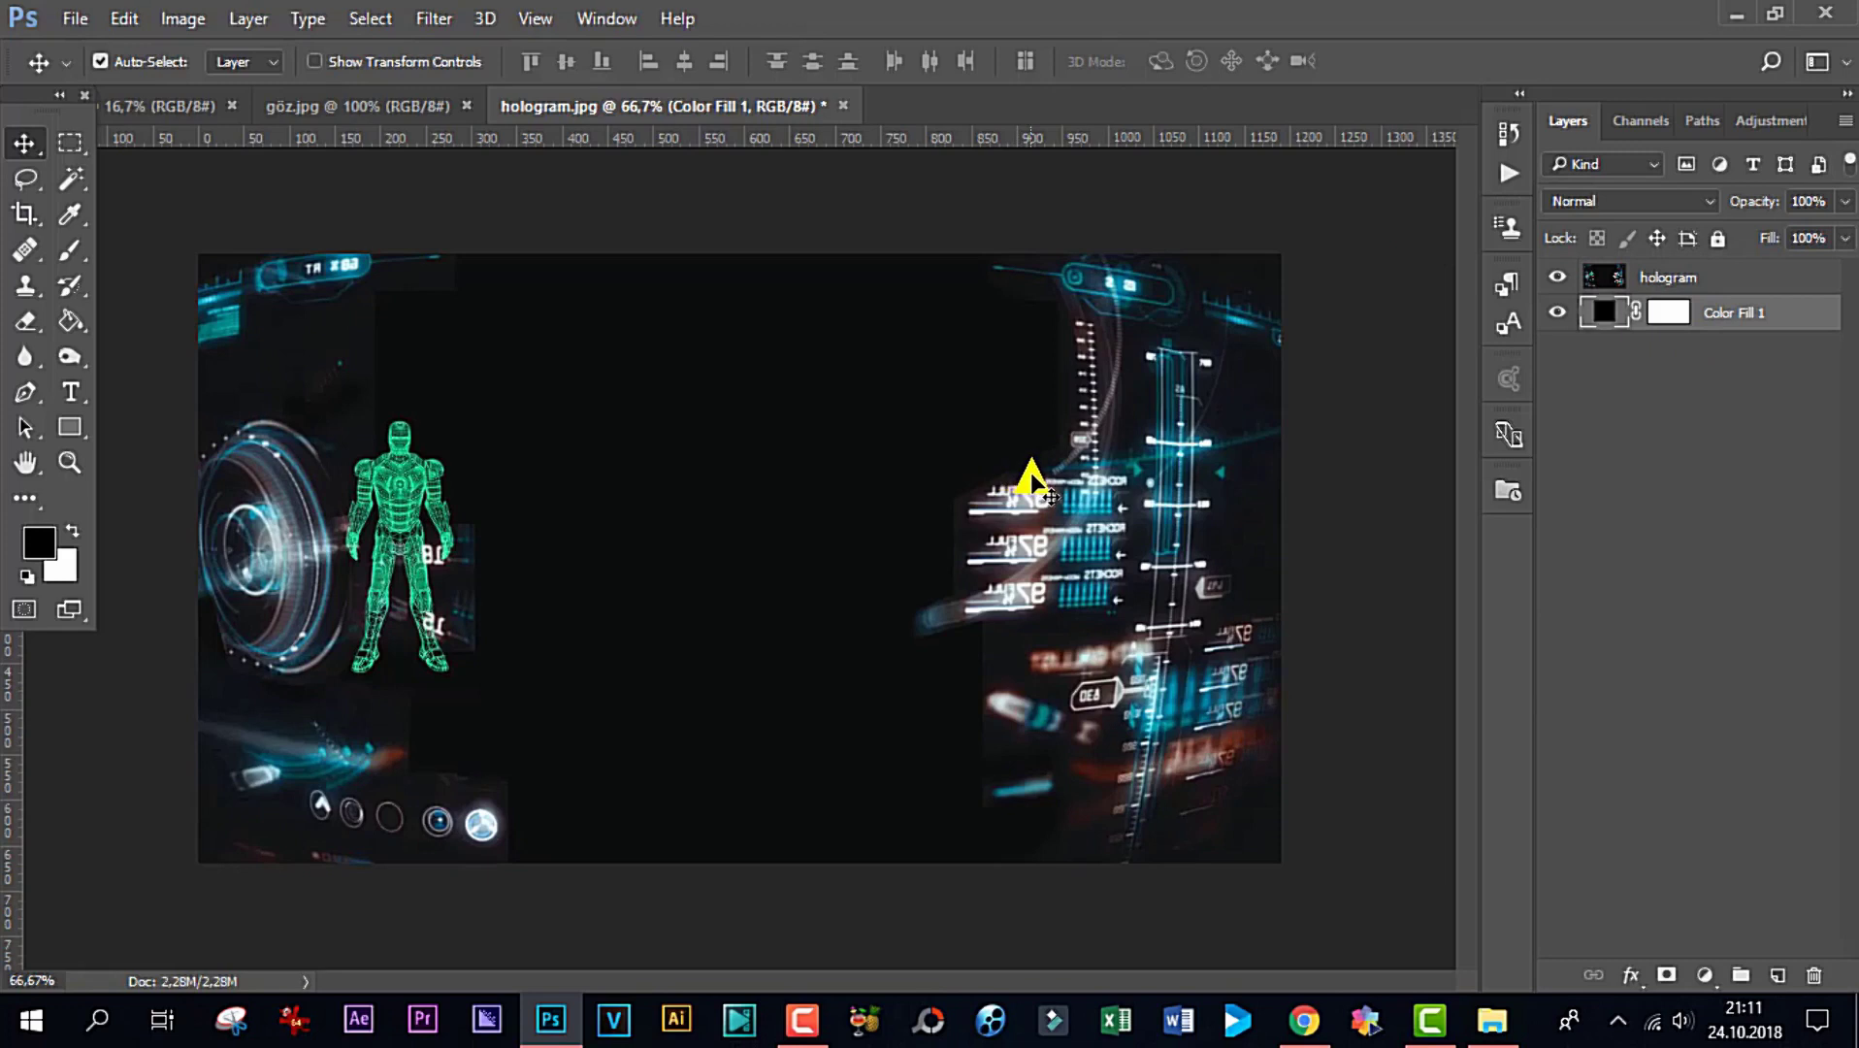
pyautogui.click(152, 110)
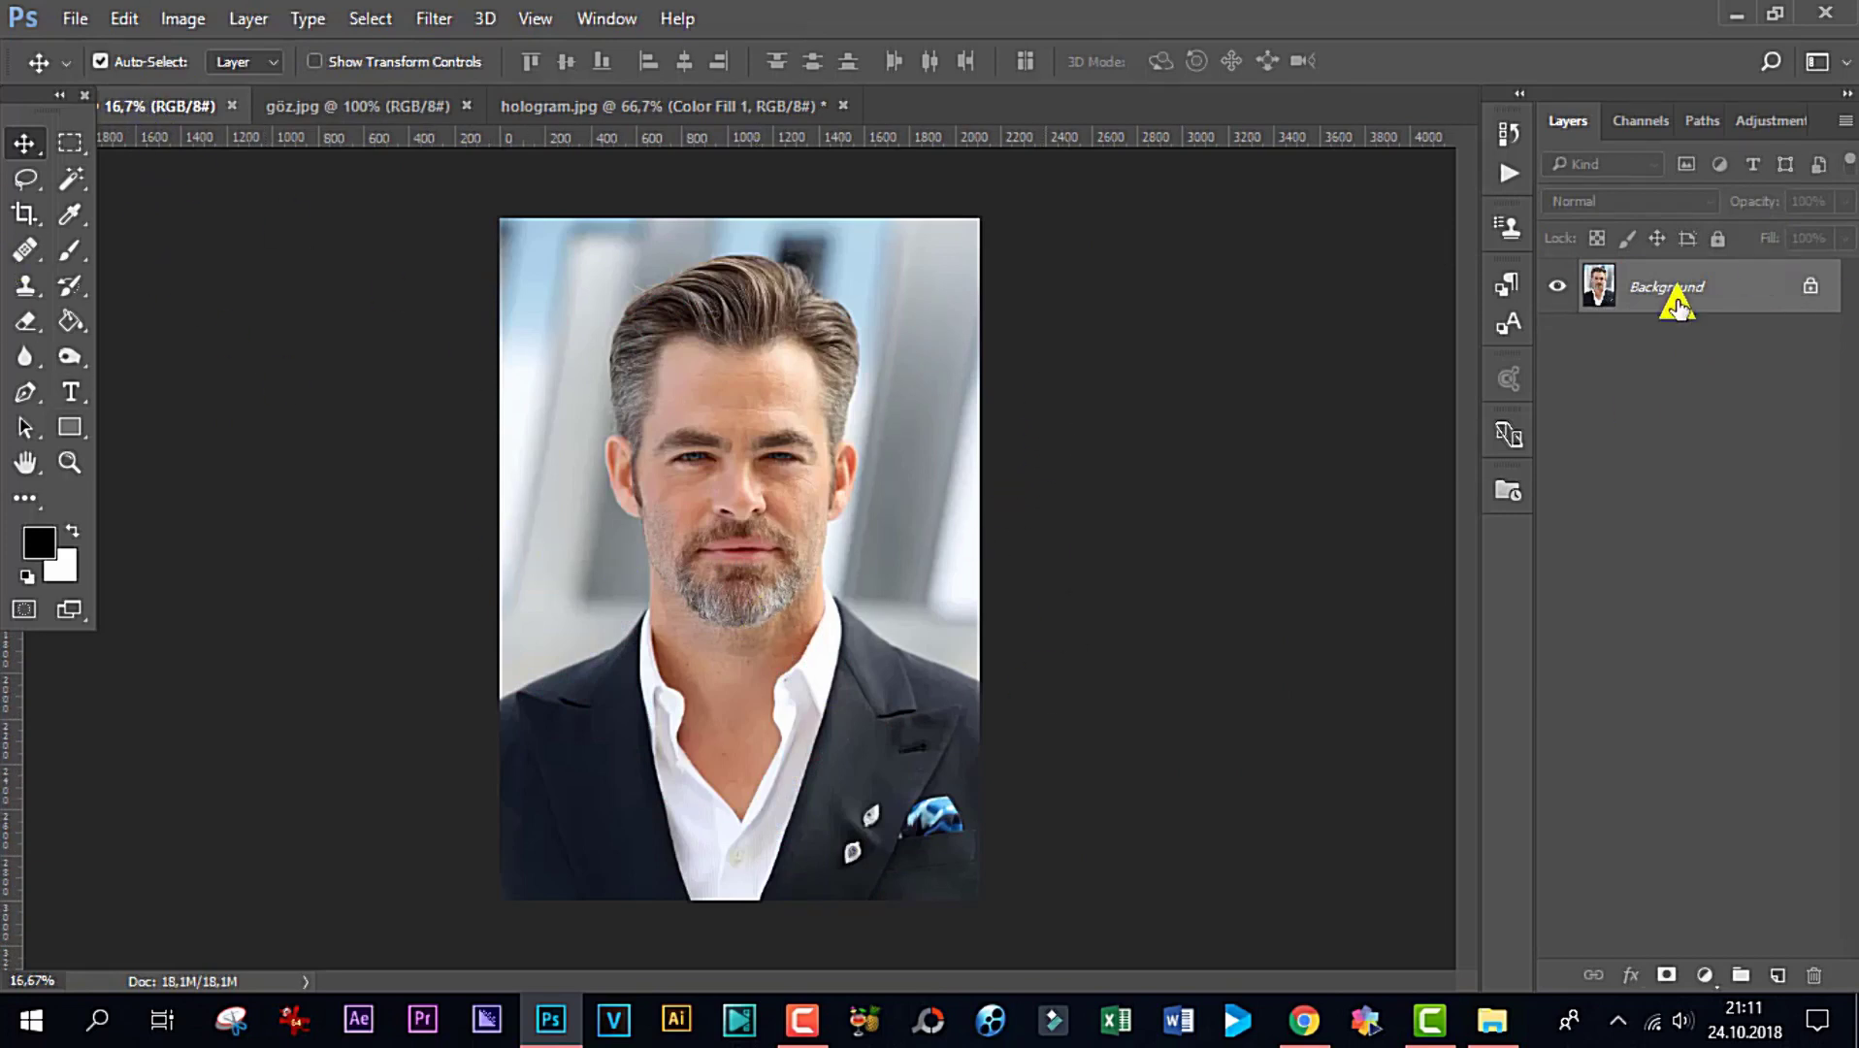
pyautogui.doubleClick(1730, 291)
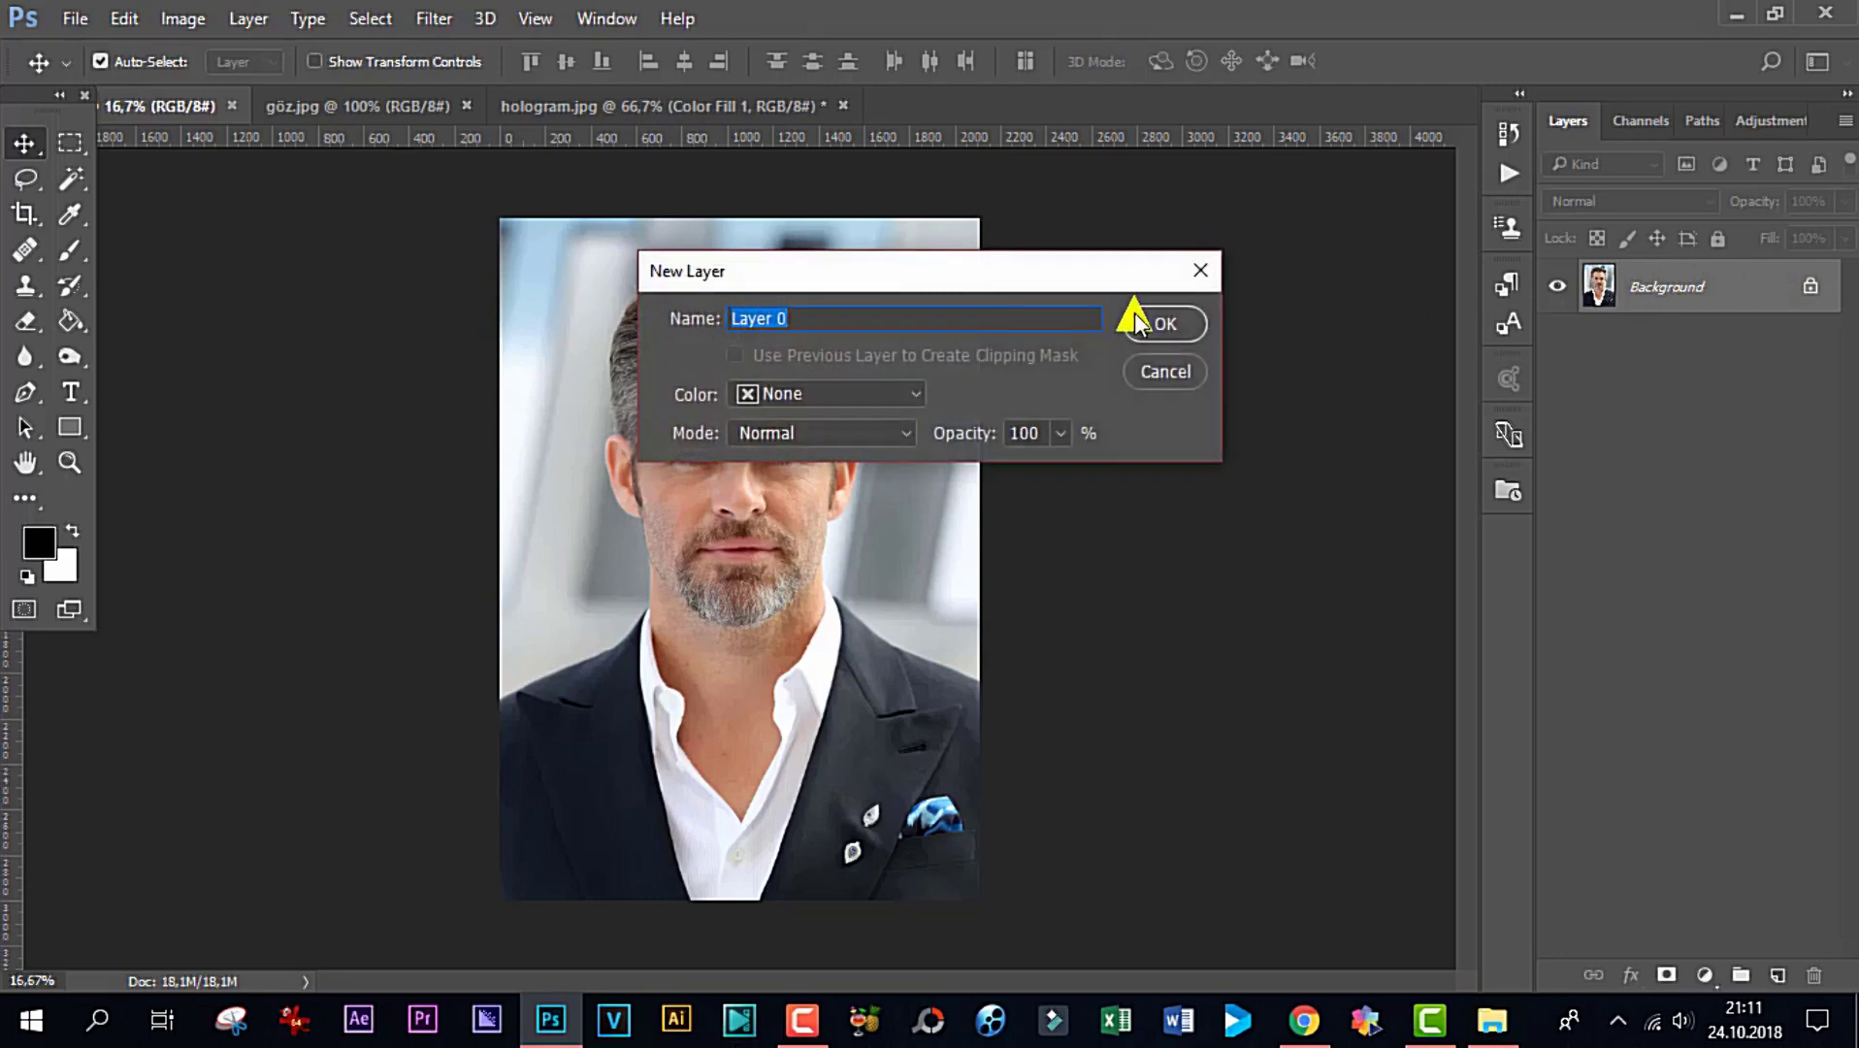
pyautogui.click(1166, 328)
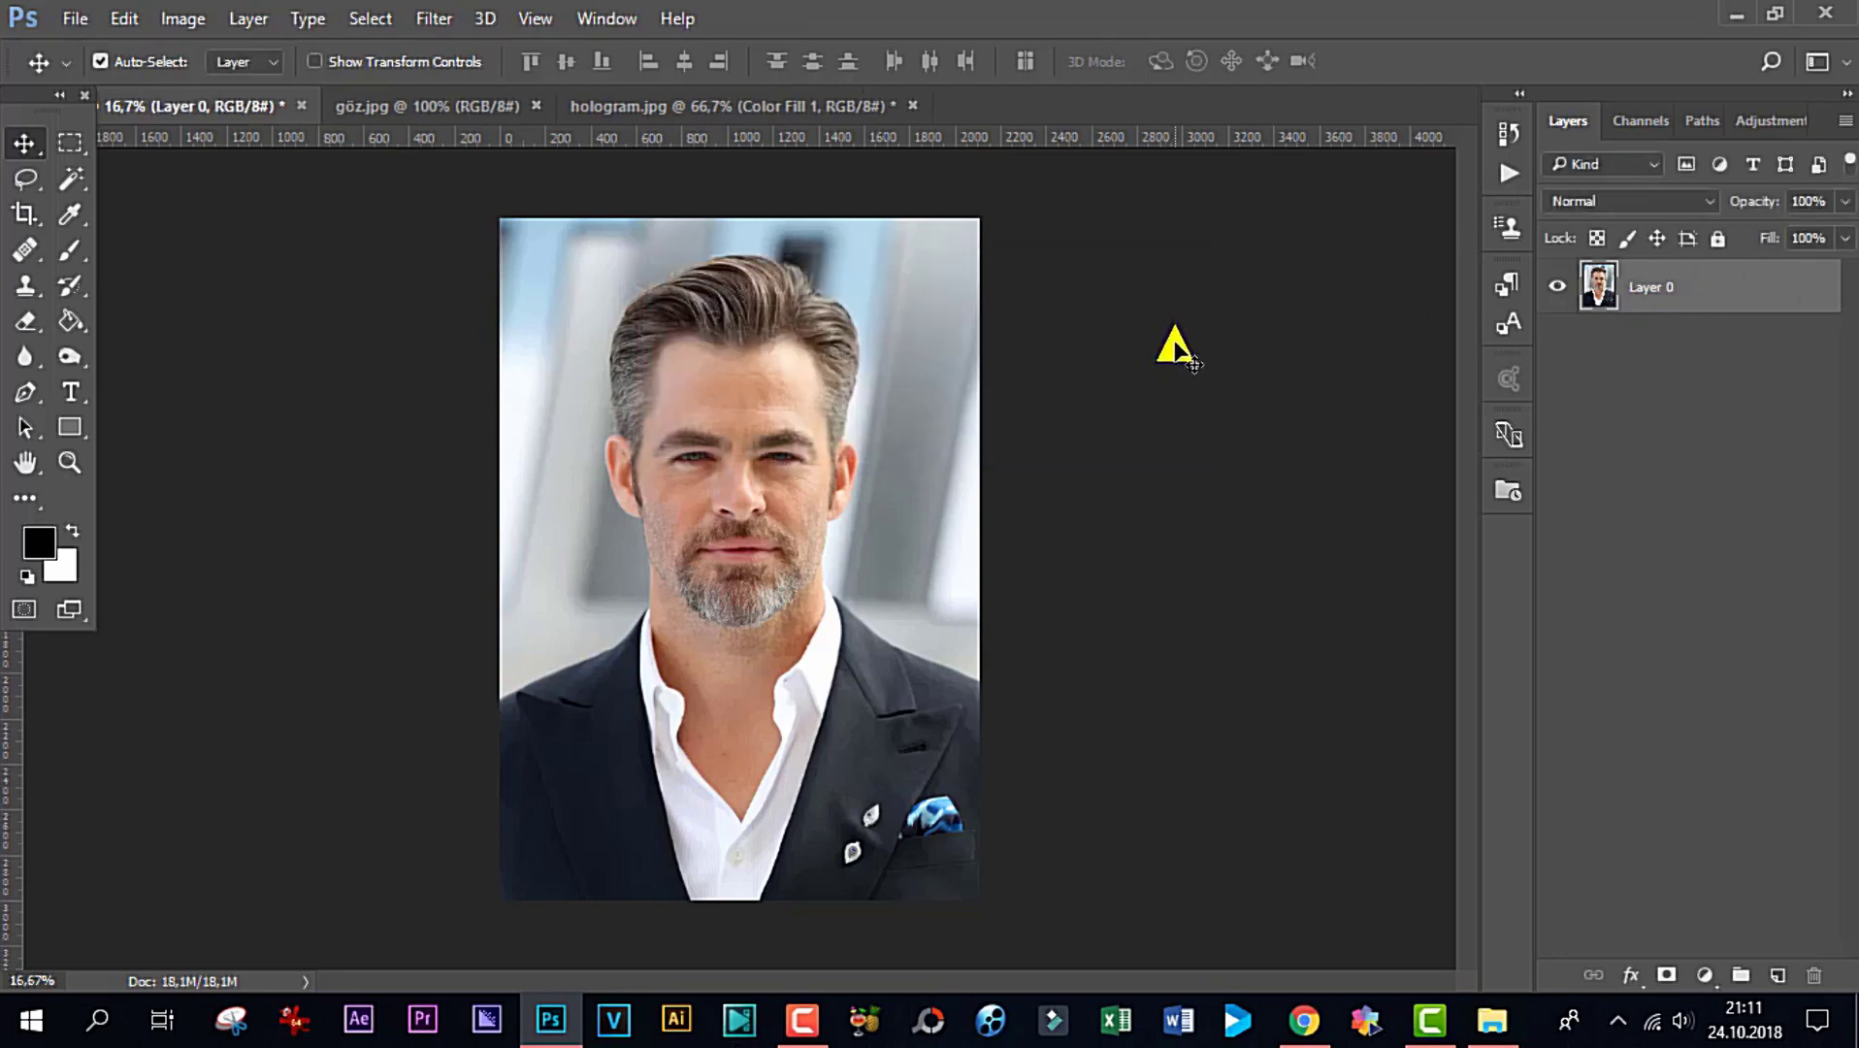
pyautogui.hotkey('ctrl', 'a')
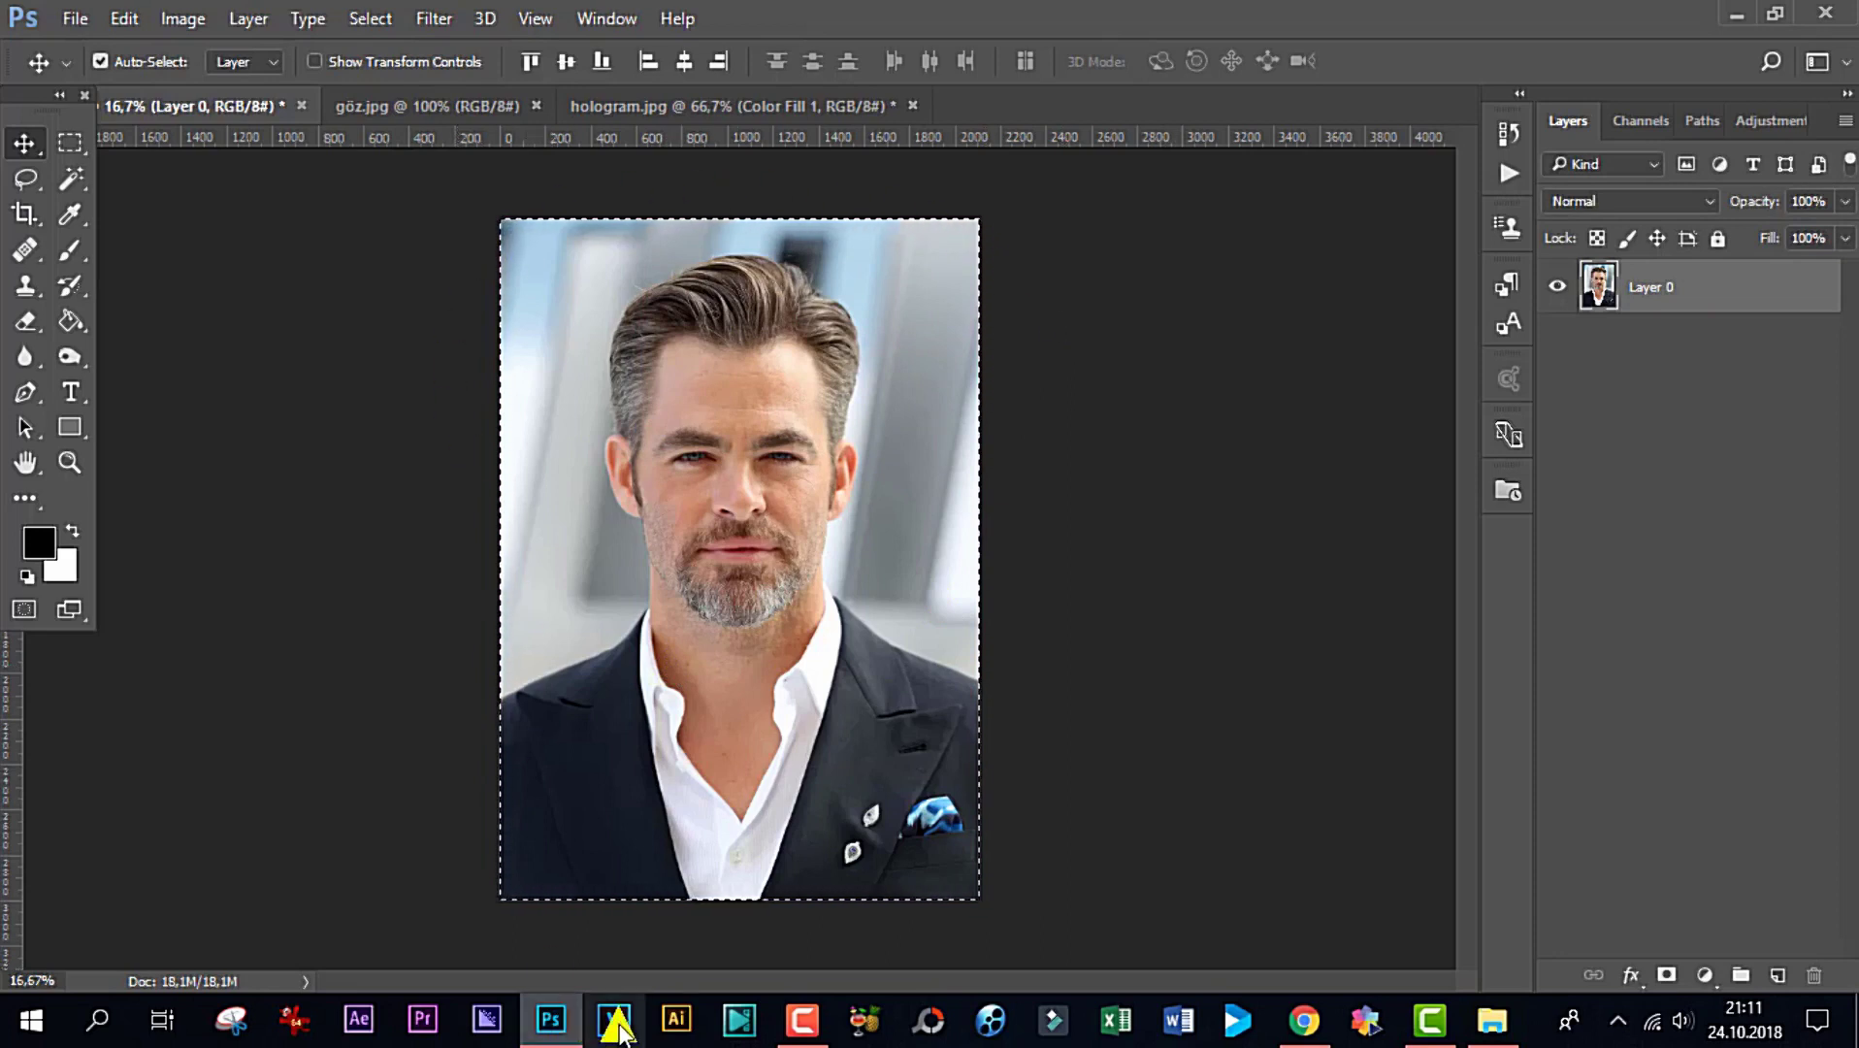
pyautogui.press('ctrl')
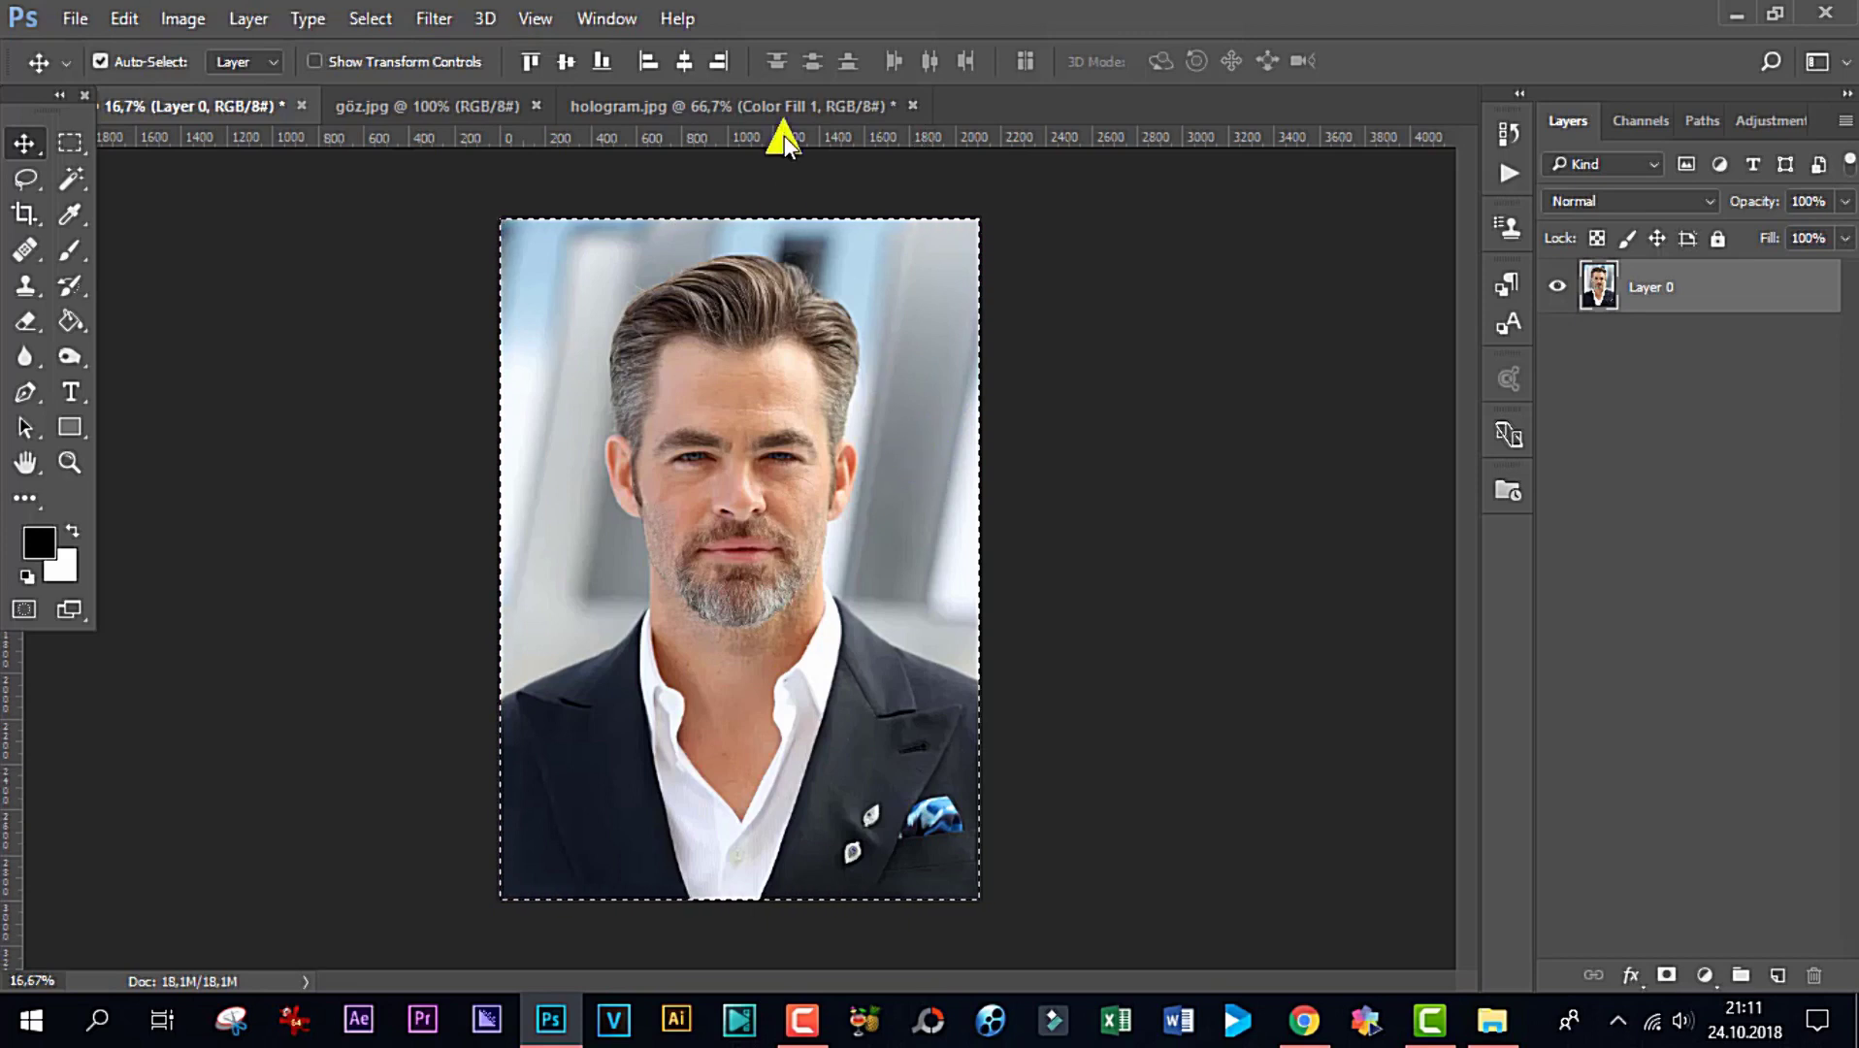
# Paste the copied portrait above the hologram layer in the hologram document
pyautogui.click(748, 102)
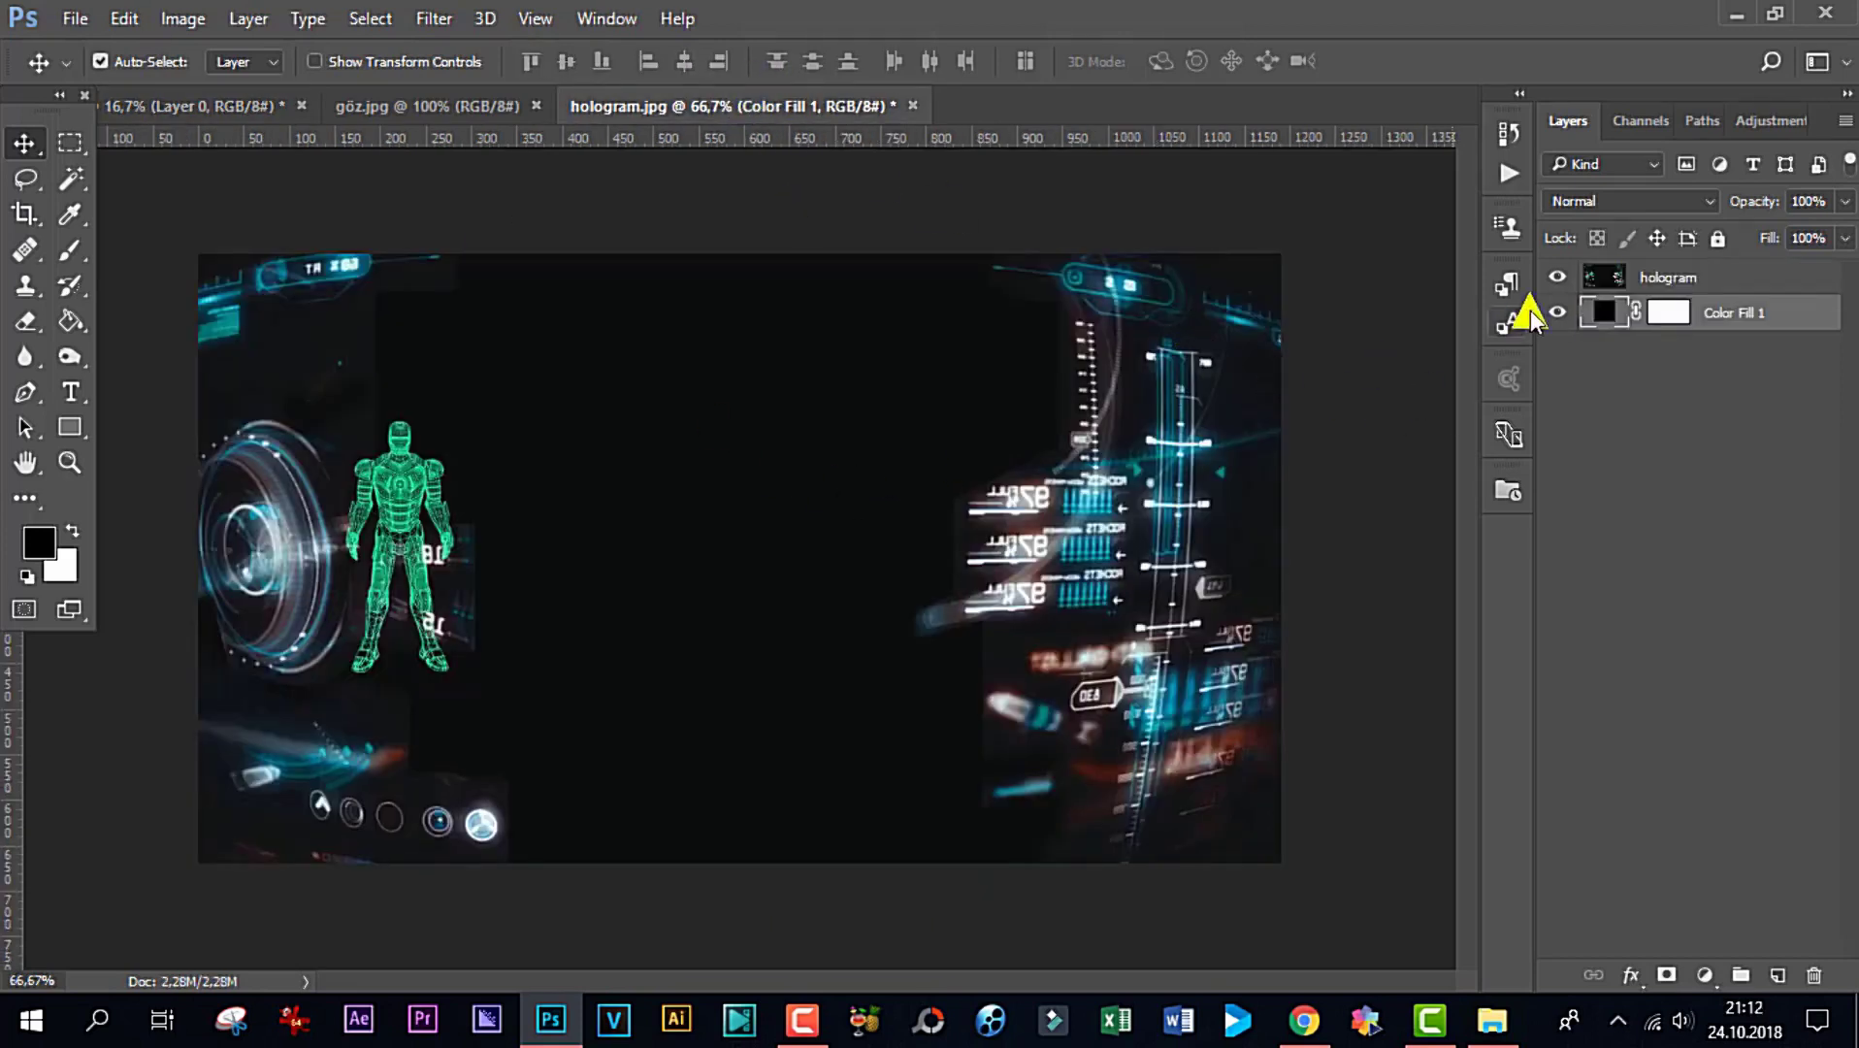
pyautogui.click(1692, 280)
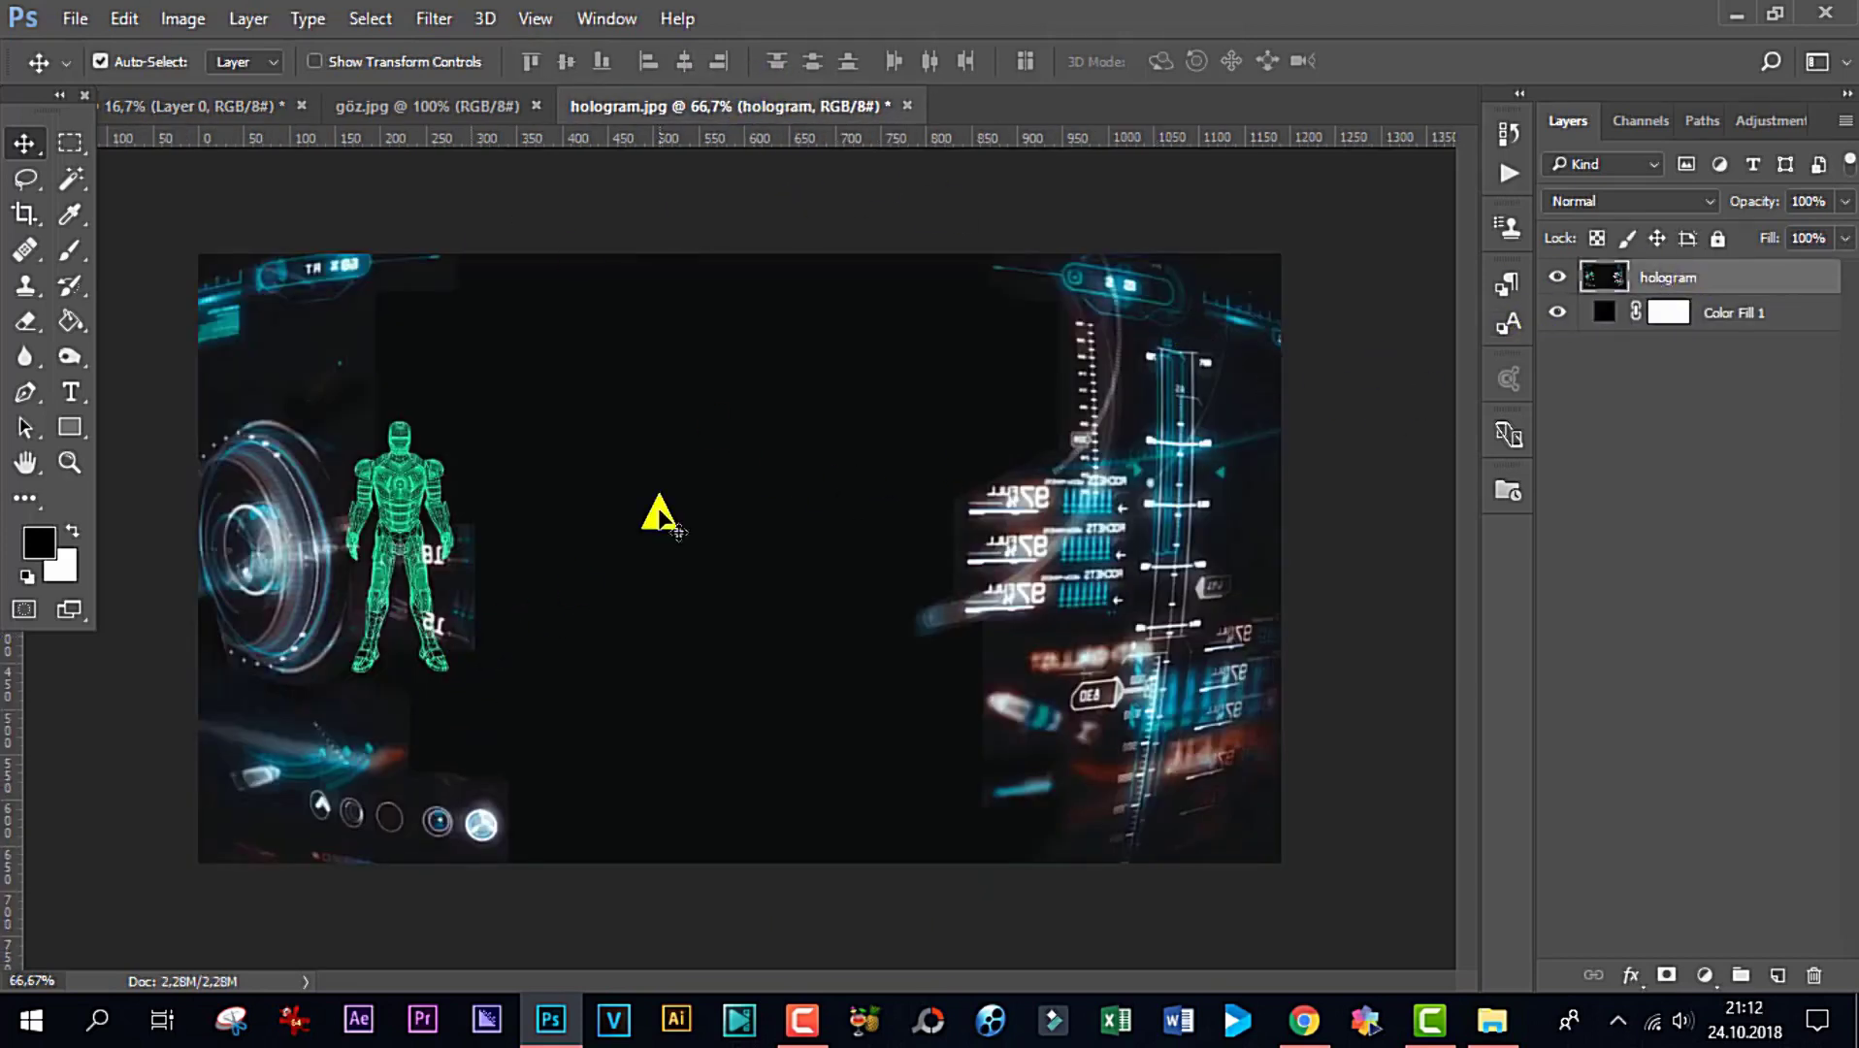
pyautogui.hotkey('ctrl', 'v')
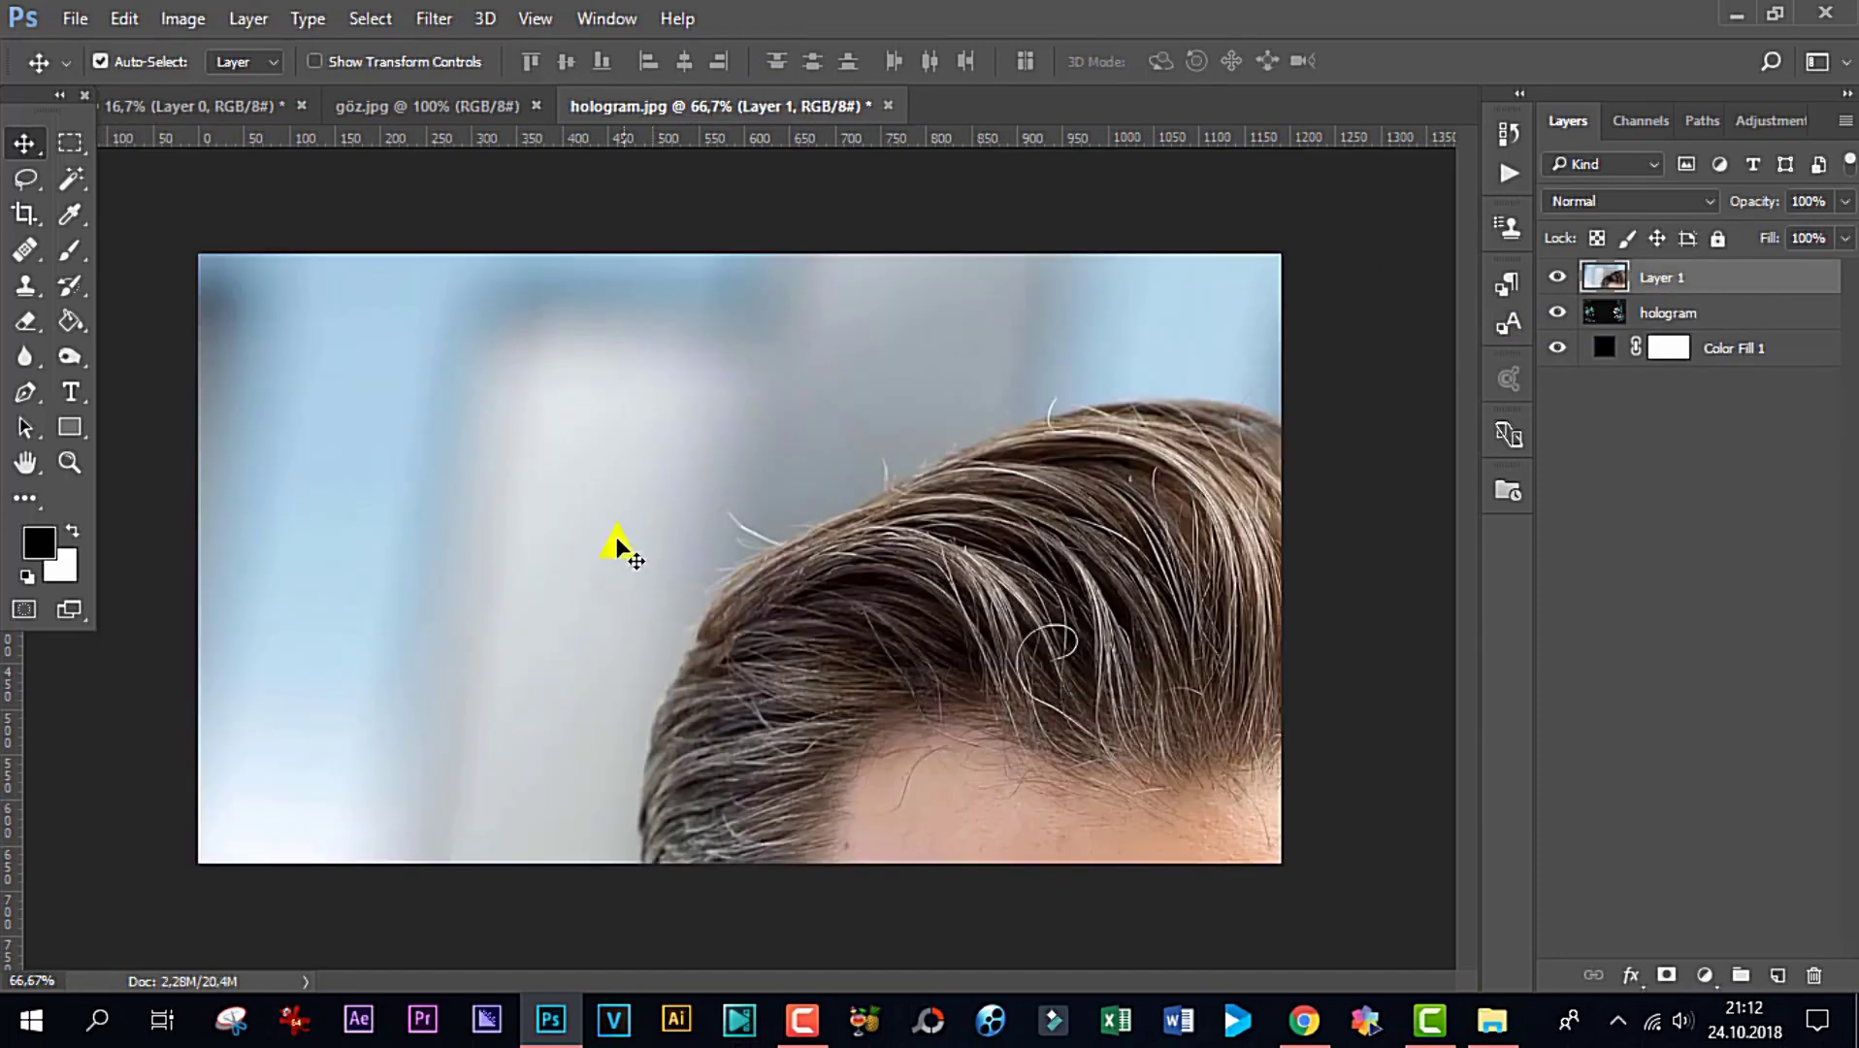
pyautogui.scroll(-2, 615, 541)
pyautogui.scroll(-1, 611, 541)
pyautogui.scroll(-1, 602, 542)
pyautogui.scroll(1, 595, 542)
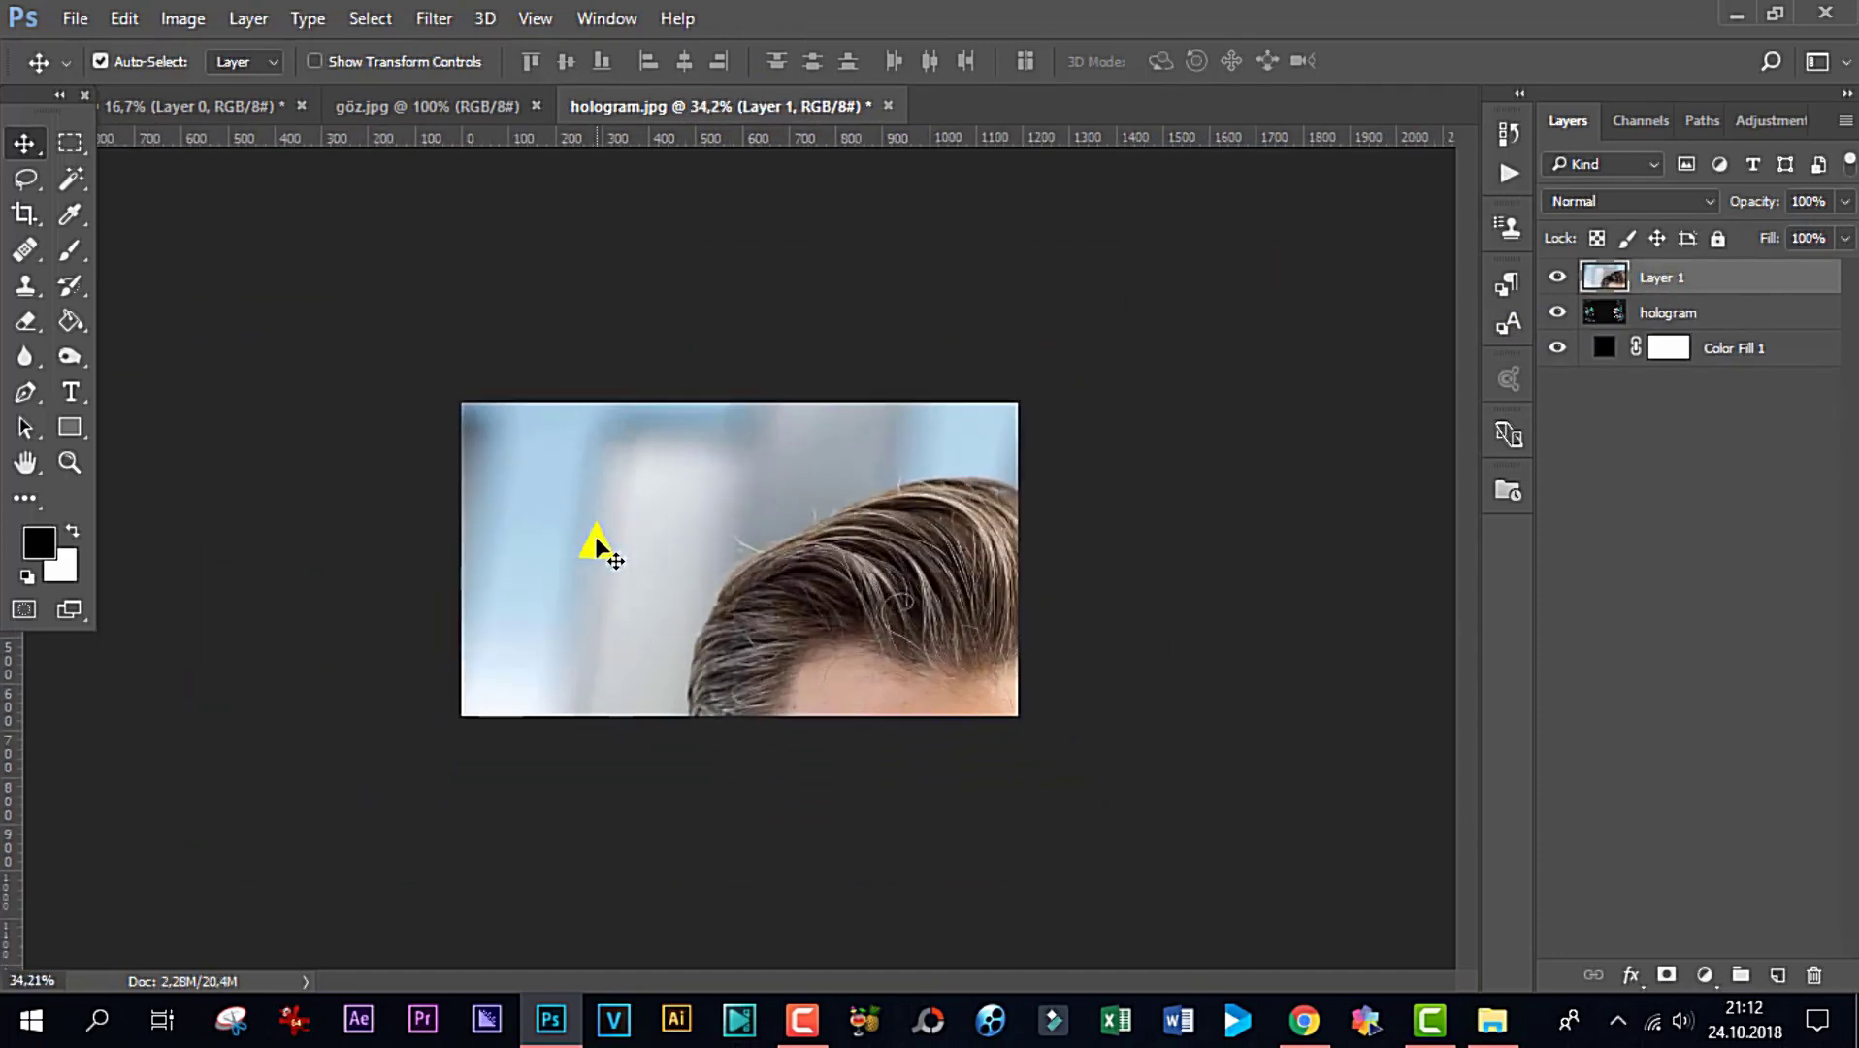
pyautogui.press('ctrl')
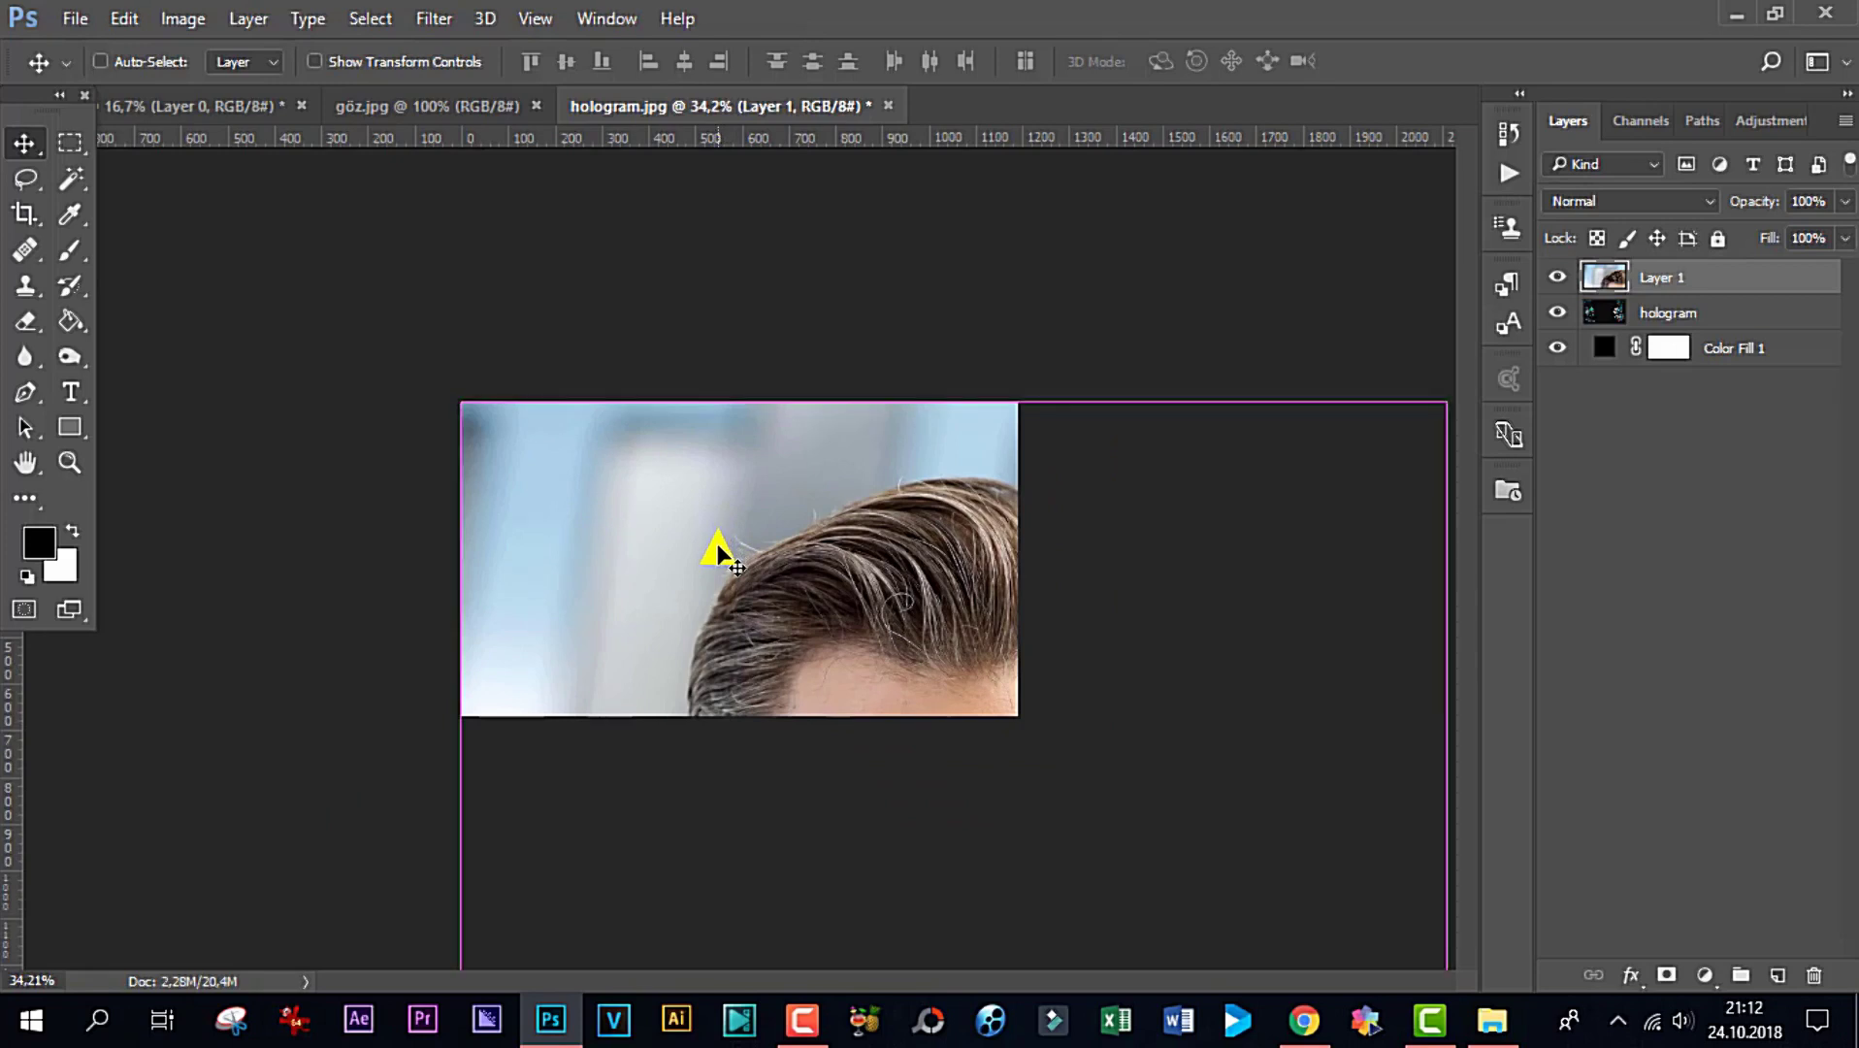
# Scale the pasted portrait to about 28% and centre it over the hologram
pyautogui.hotkey('ctrl', 't')
pyautogui.scroll(-2, 834, 514)
pyautogui.scroll(-3, 890, 548)
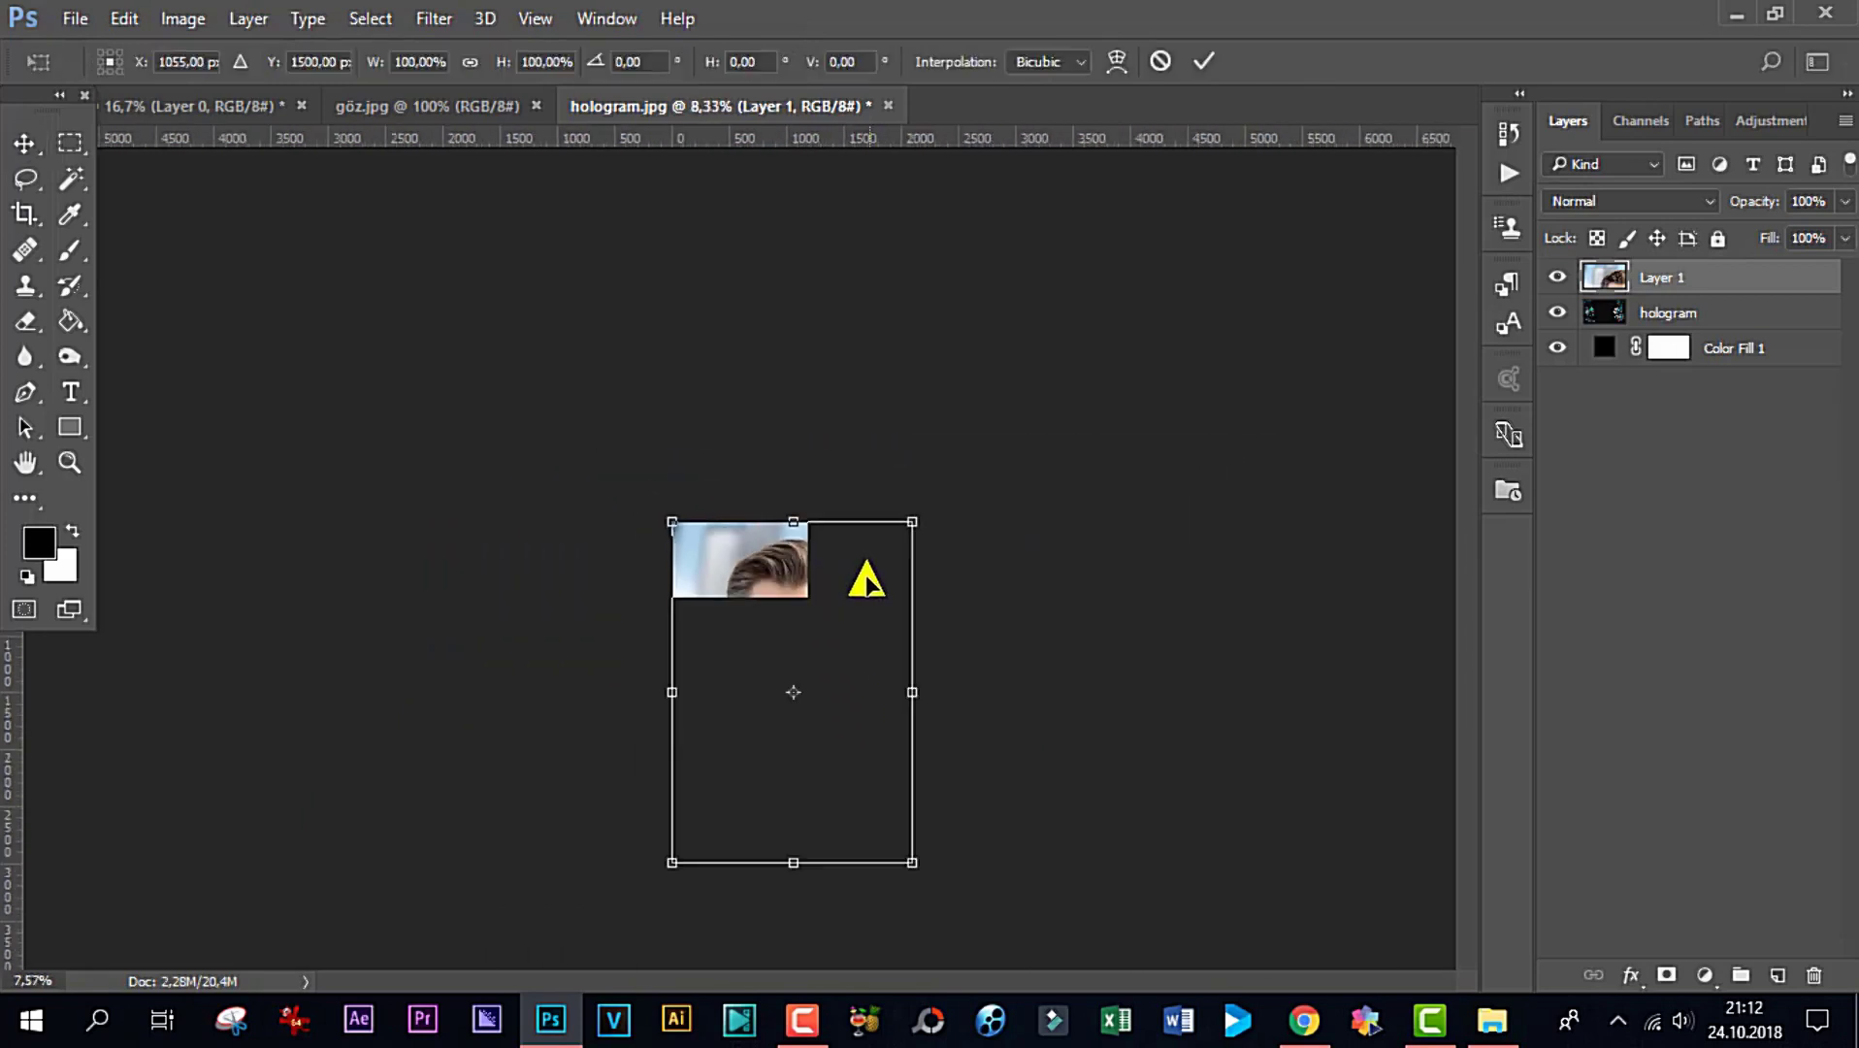
pyautogui.scroll(-1, 863, 577)
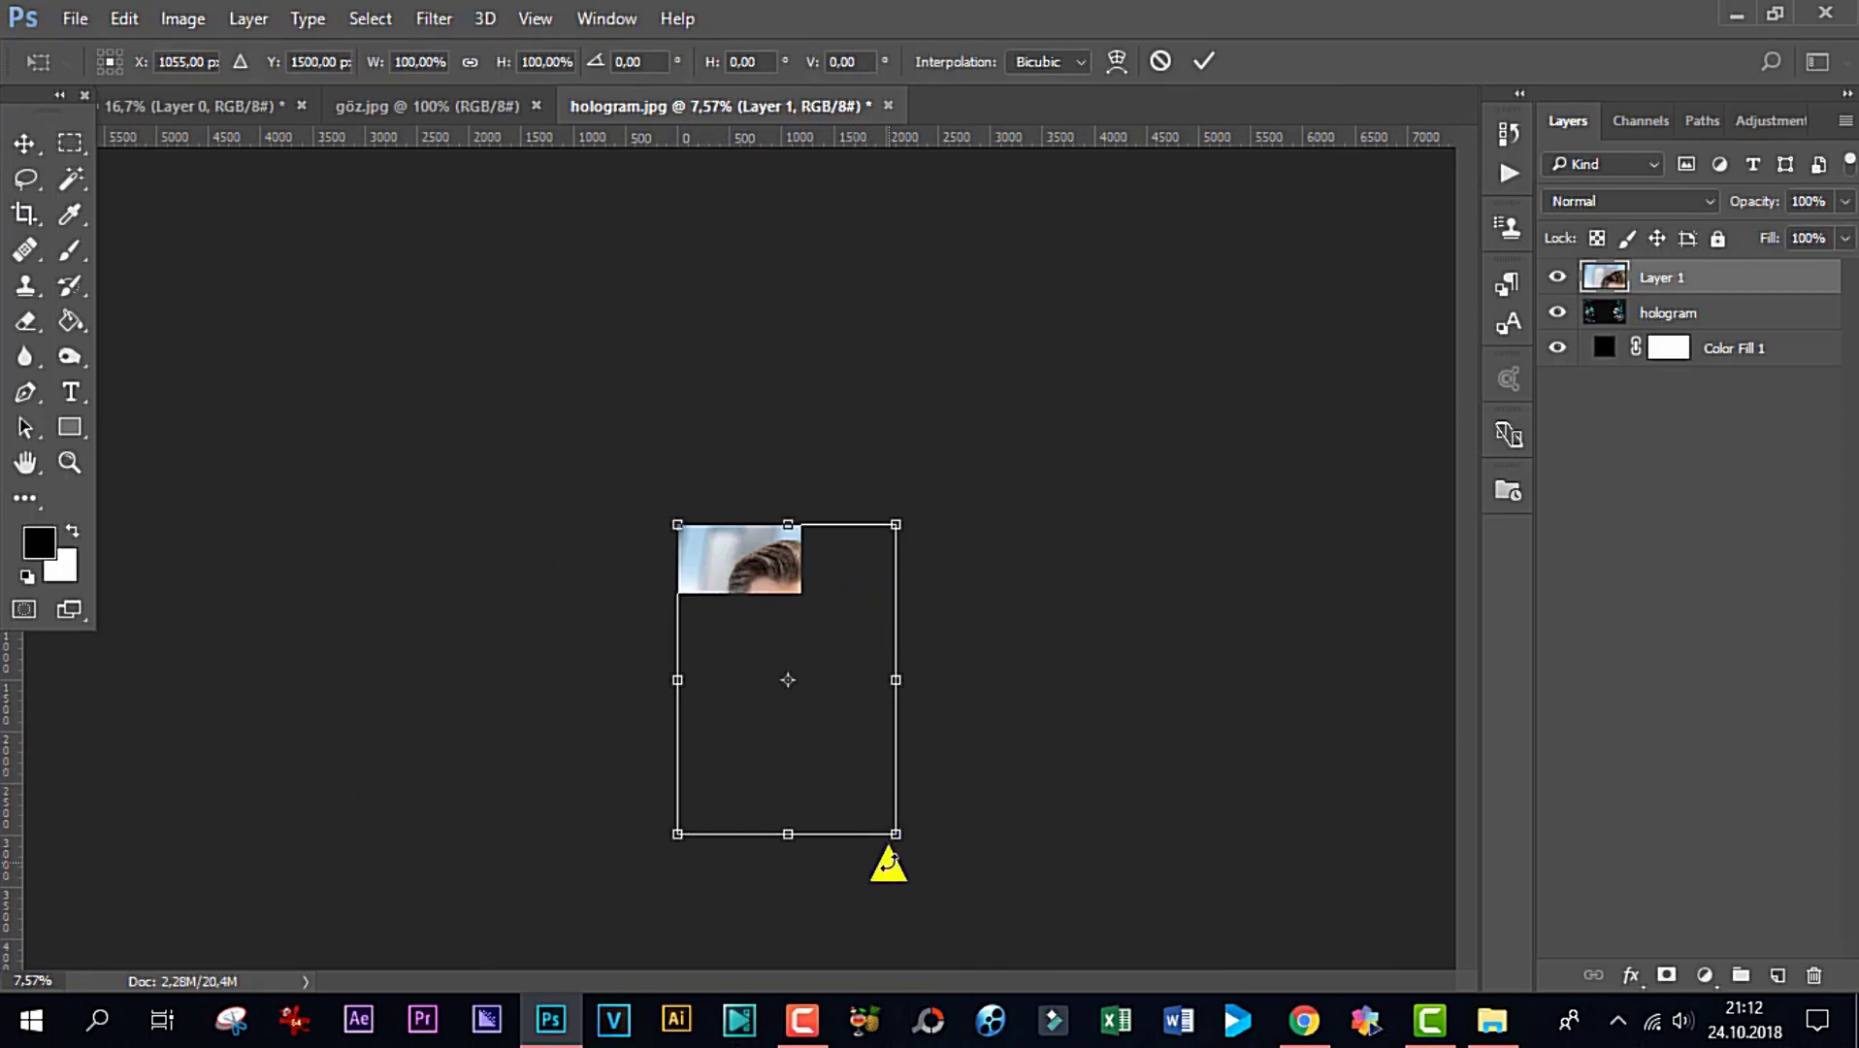
pyautogui.moveTo(895, 833); pyautogui.dragTo(728, 587)
pyautogui.scroll(2, 767, 559)
pyautogui.scroll(2, 797, 560)
pyautogui.scroll(3, 797, 560)
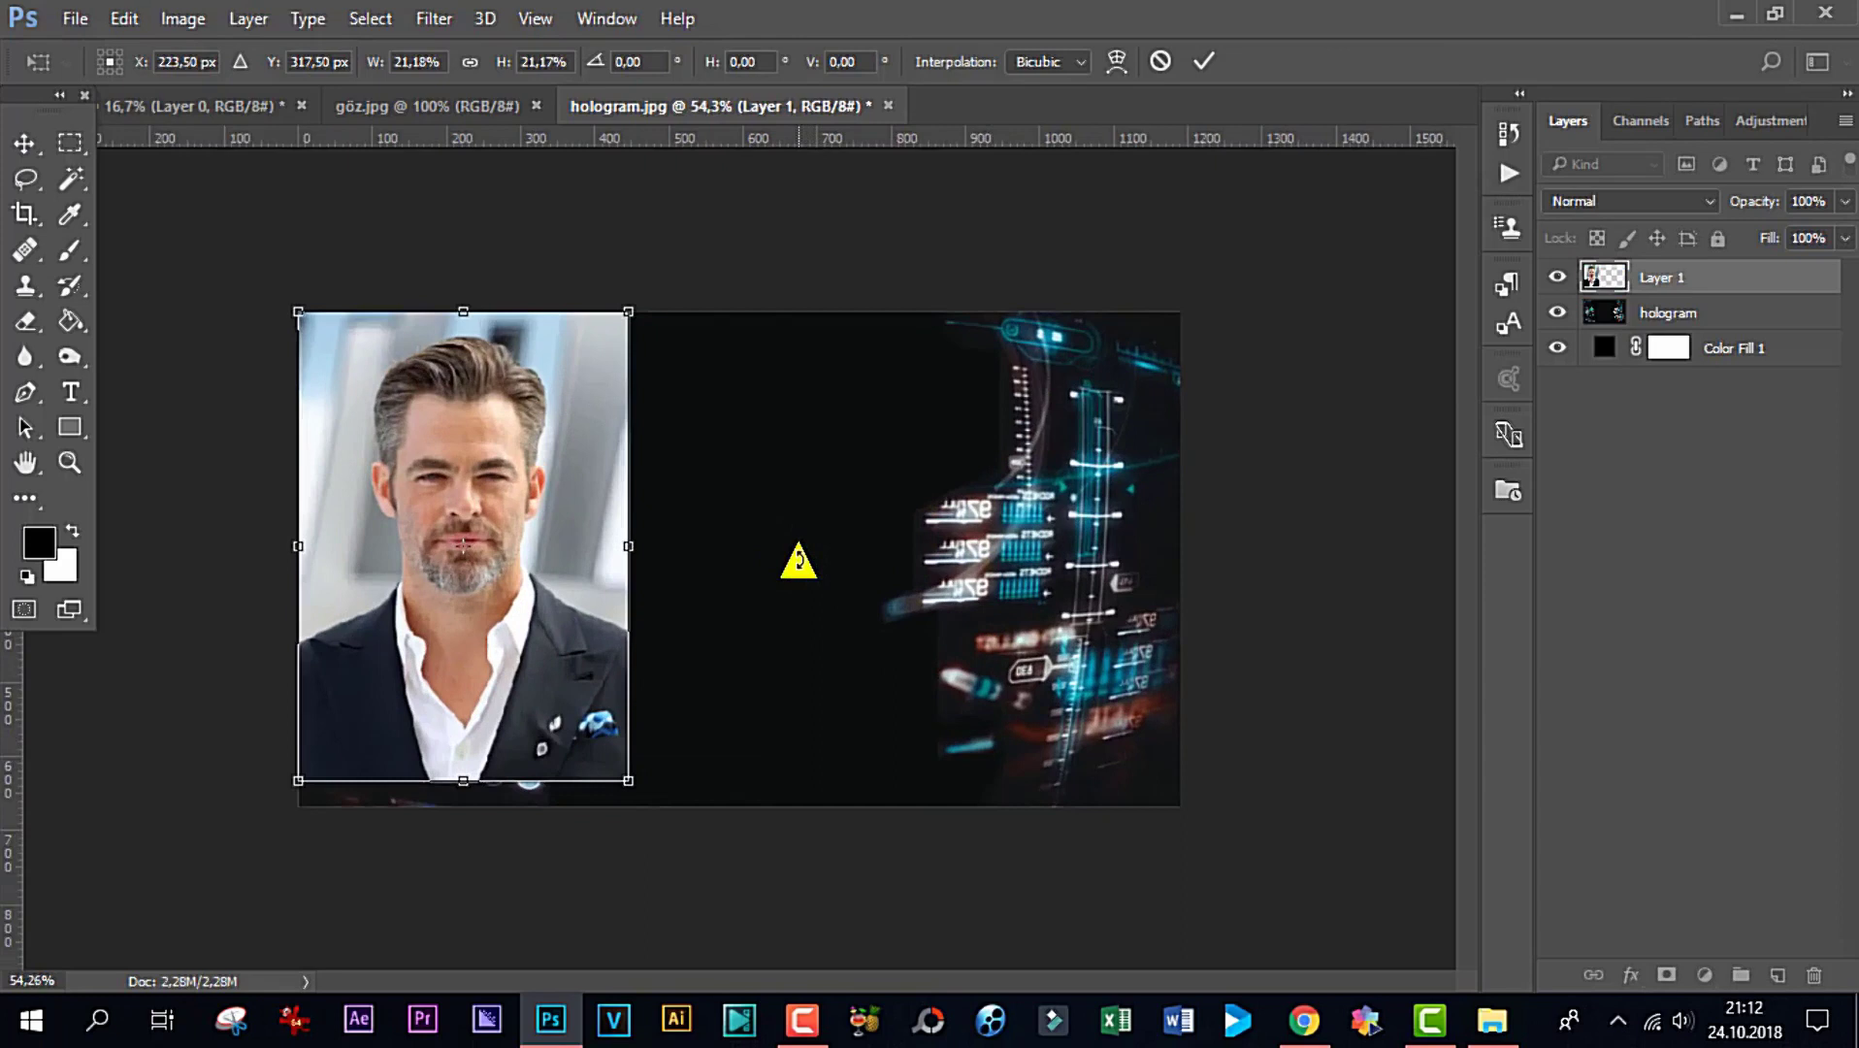
pyautogui.scroll(1, 798, 560)
pyautogui.moveTo(310, 613); pyautogui.dragTo(710, 640)
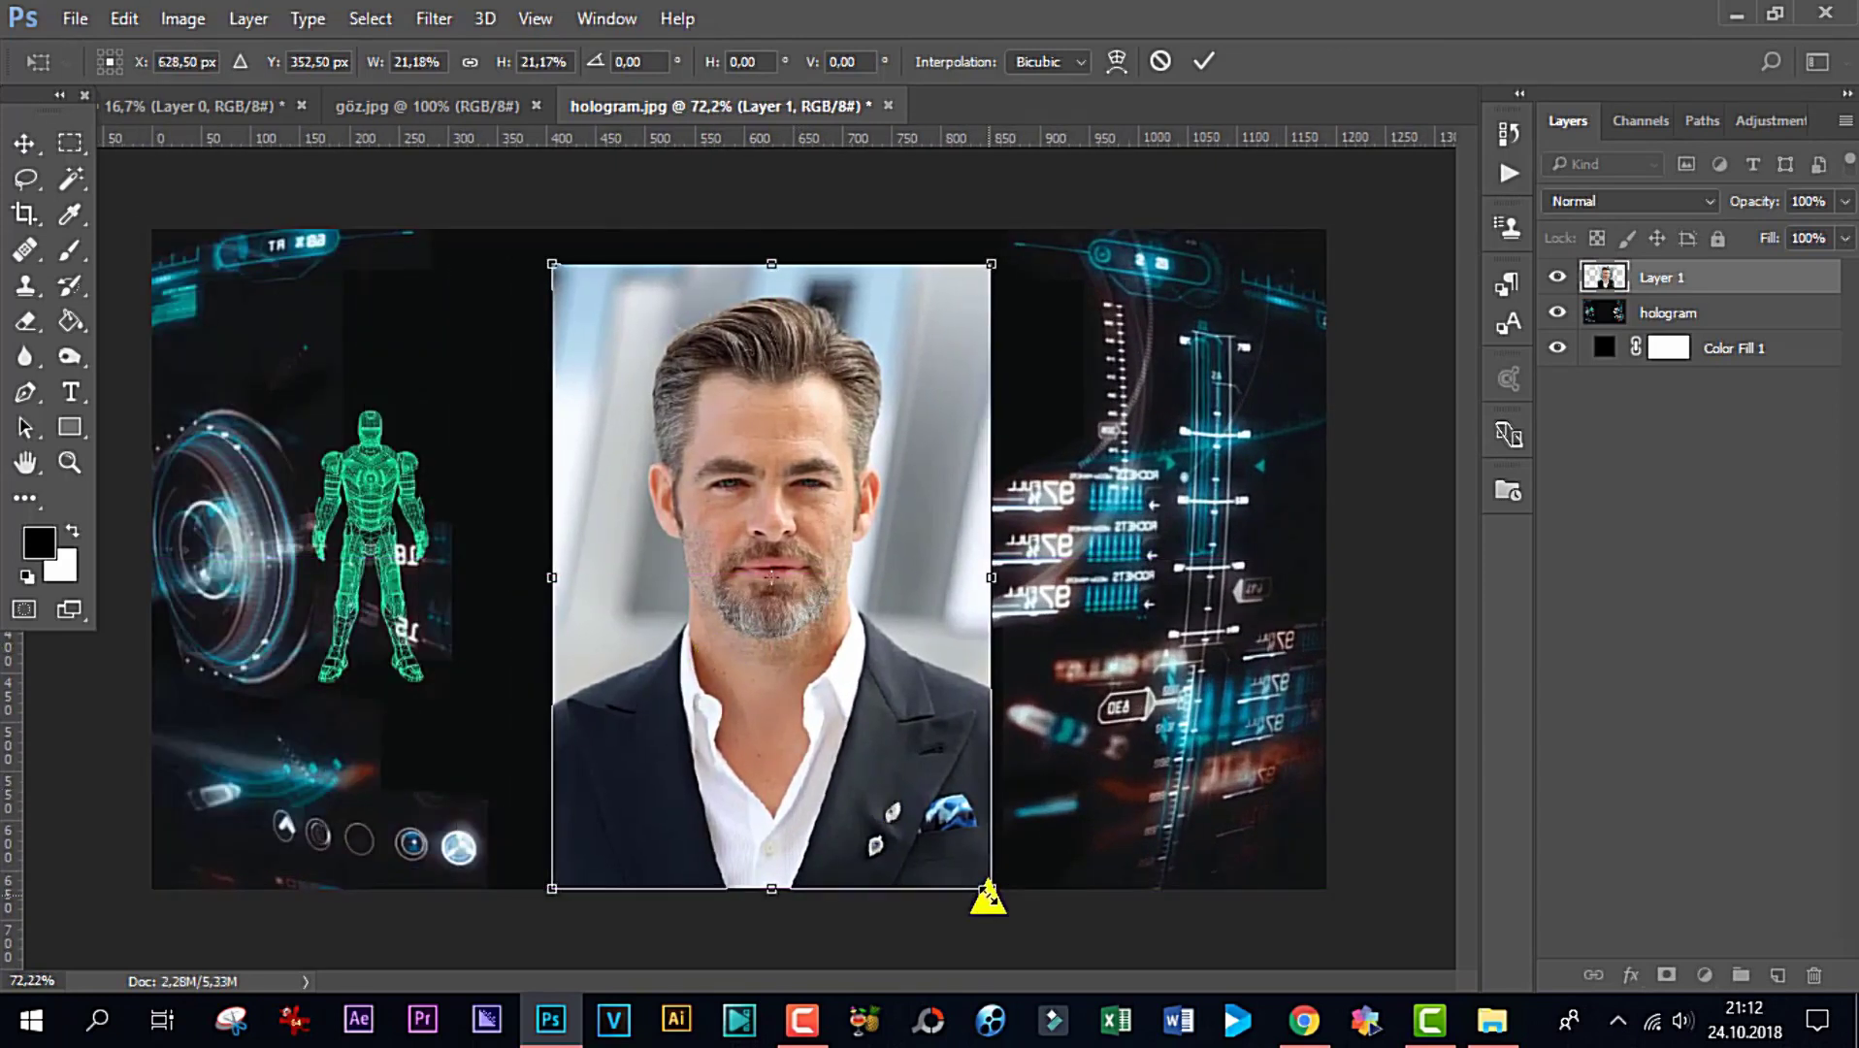
pyautogui.moveTo(987, 894); pyautogui.dragTo(1086, 967)
pyautogui.moveTo(552, 264)
pyautogui.mouseDown()
pyautogui.moveTo(439, 290)
pyautogui.moveTo(325, 218)
pyautogui.mouseUp()
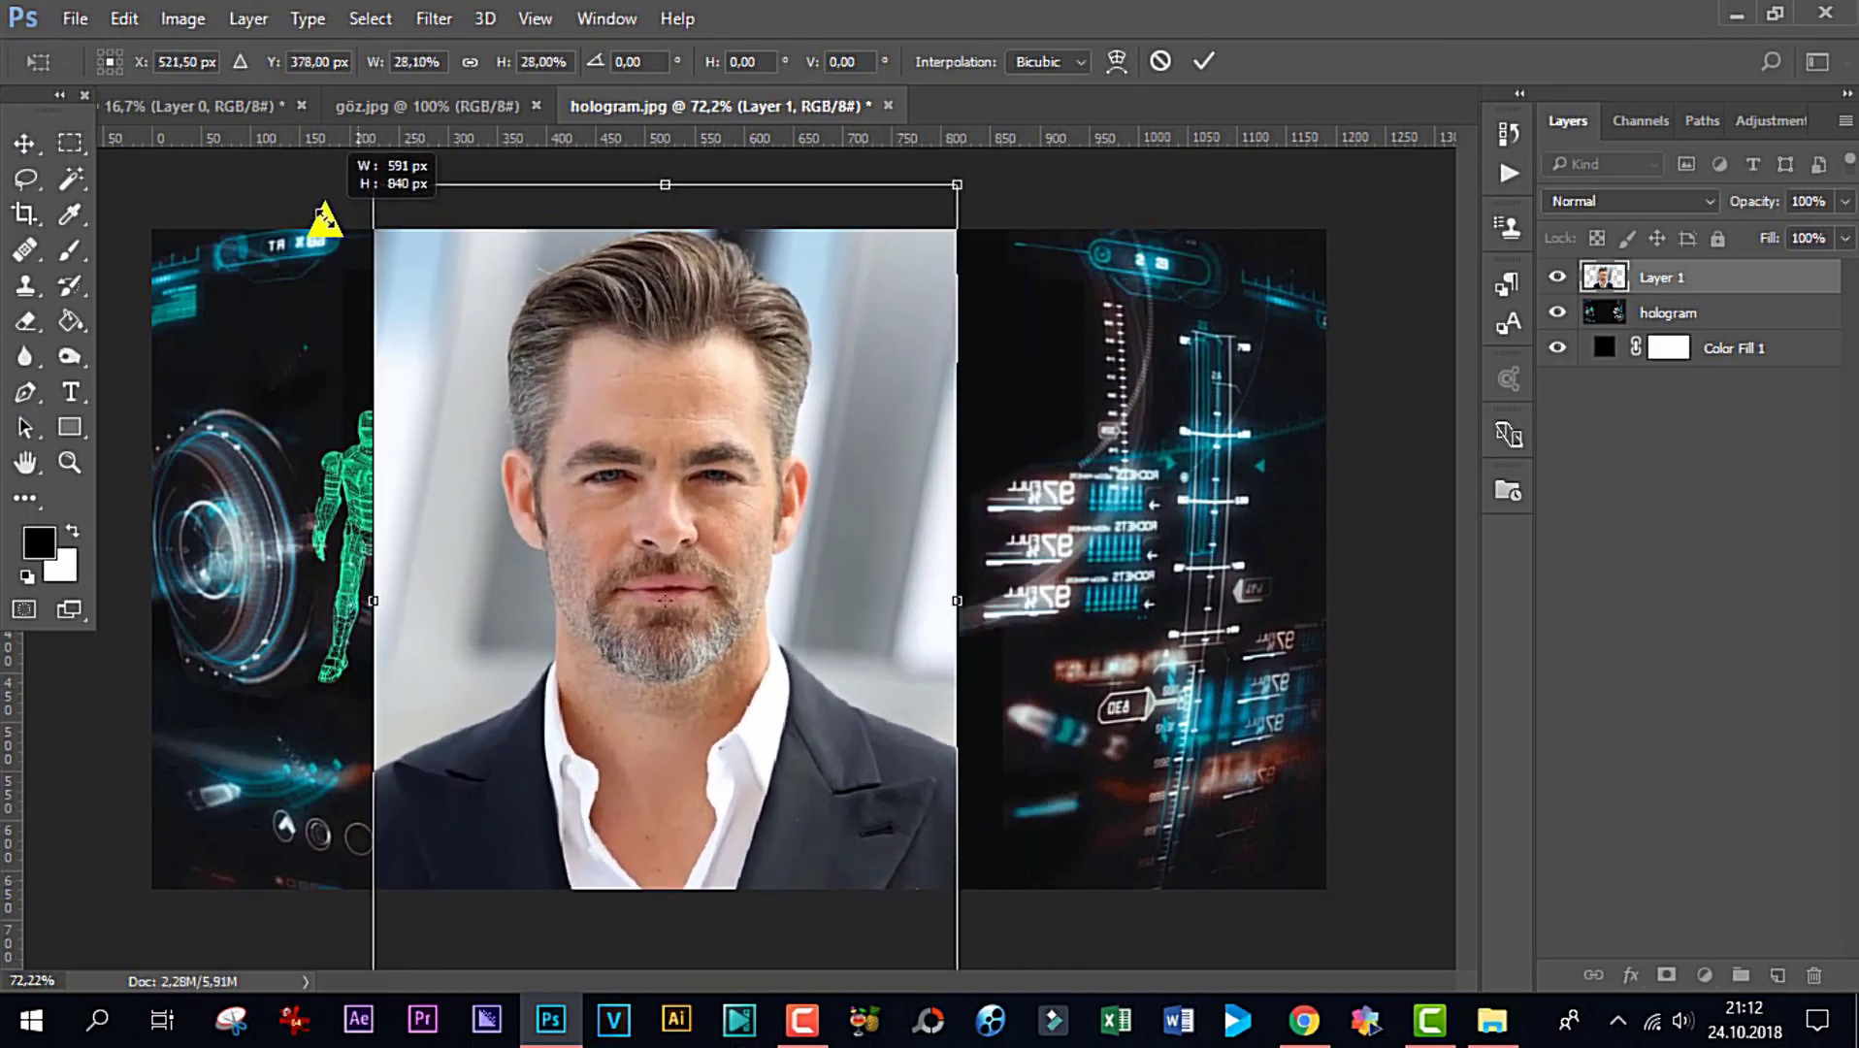
pyautogui.moveTo(655, 438)
pyautogui.mouseDown()
pyautogui.moveTo(710, 561)
pyautogui.moveTo(692, 552)
pyautogui.mouseUp()
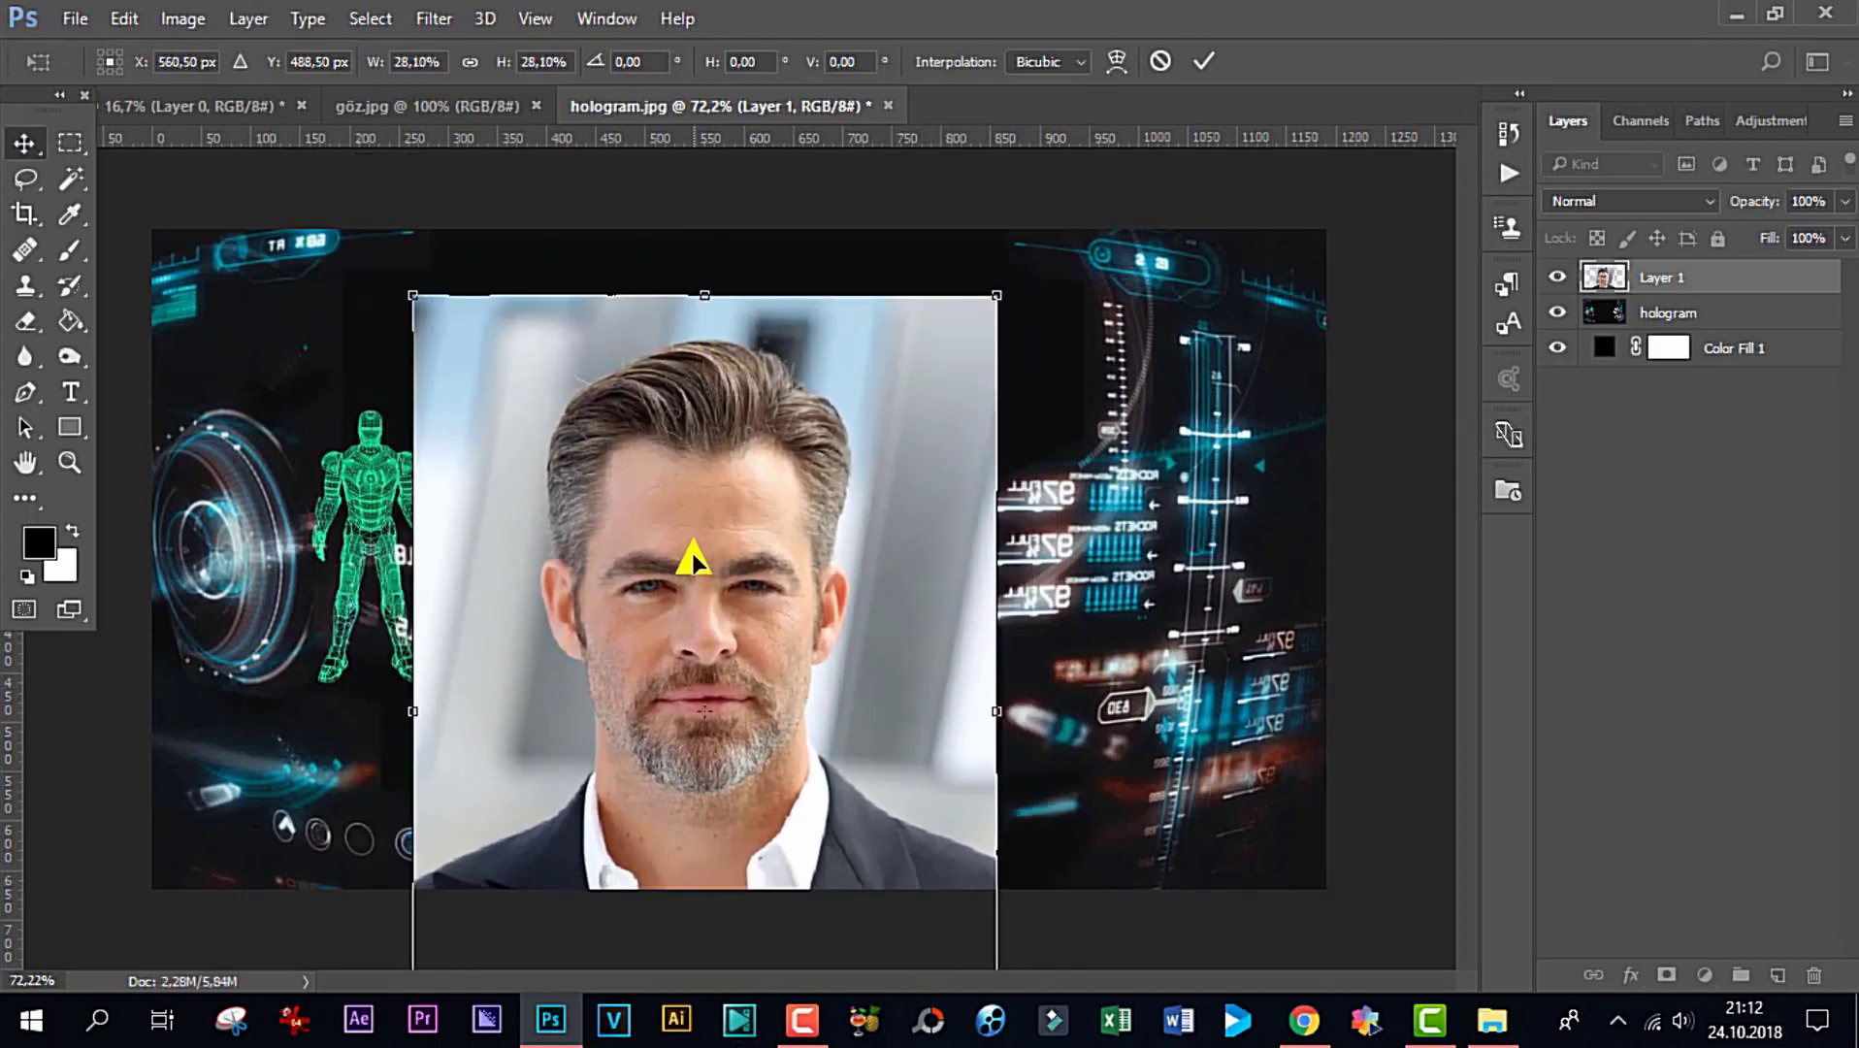
pyautogui.press('Return')
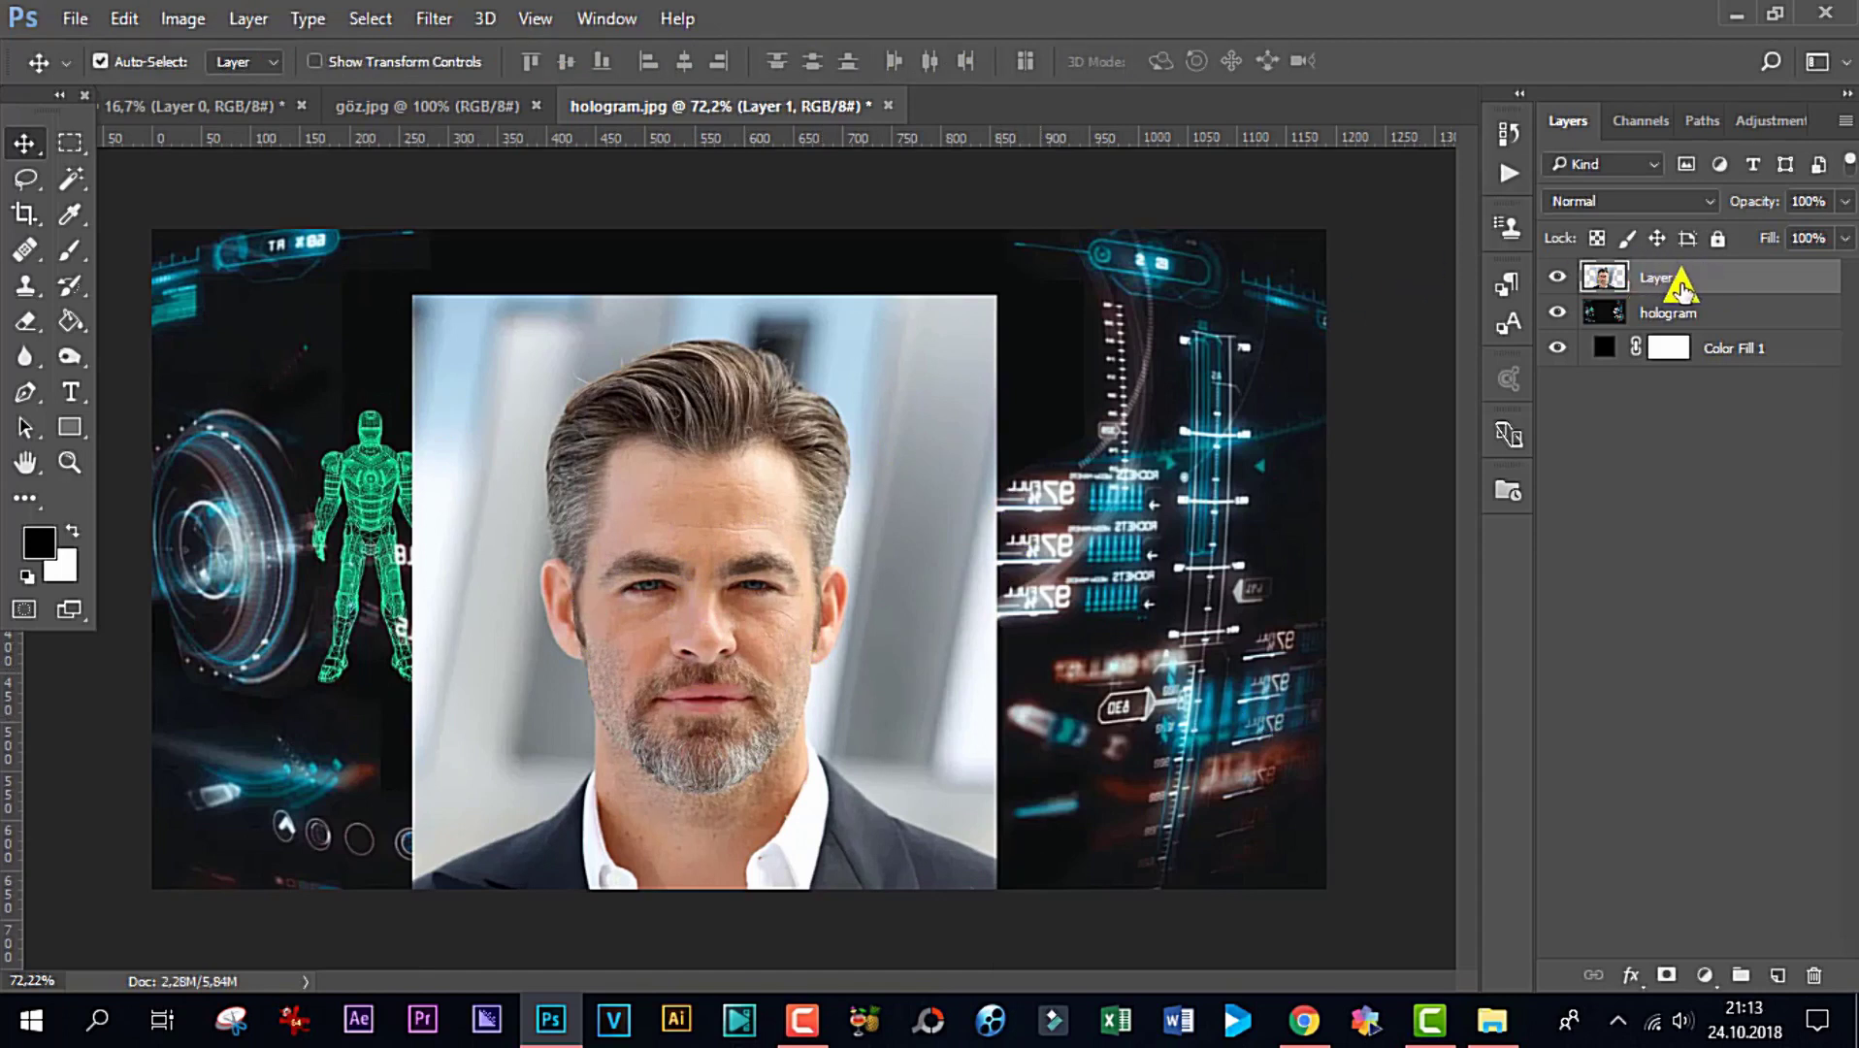
# Move Layer 1 below the hologram layer and rename it model
pyautogui.moveTo(1699, 281); pyautogui.dragTo(1709, 335)
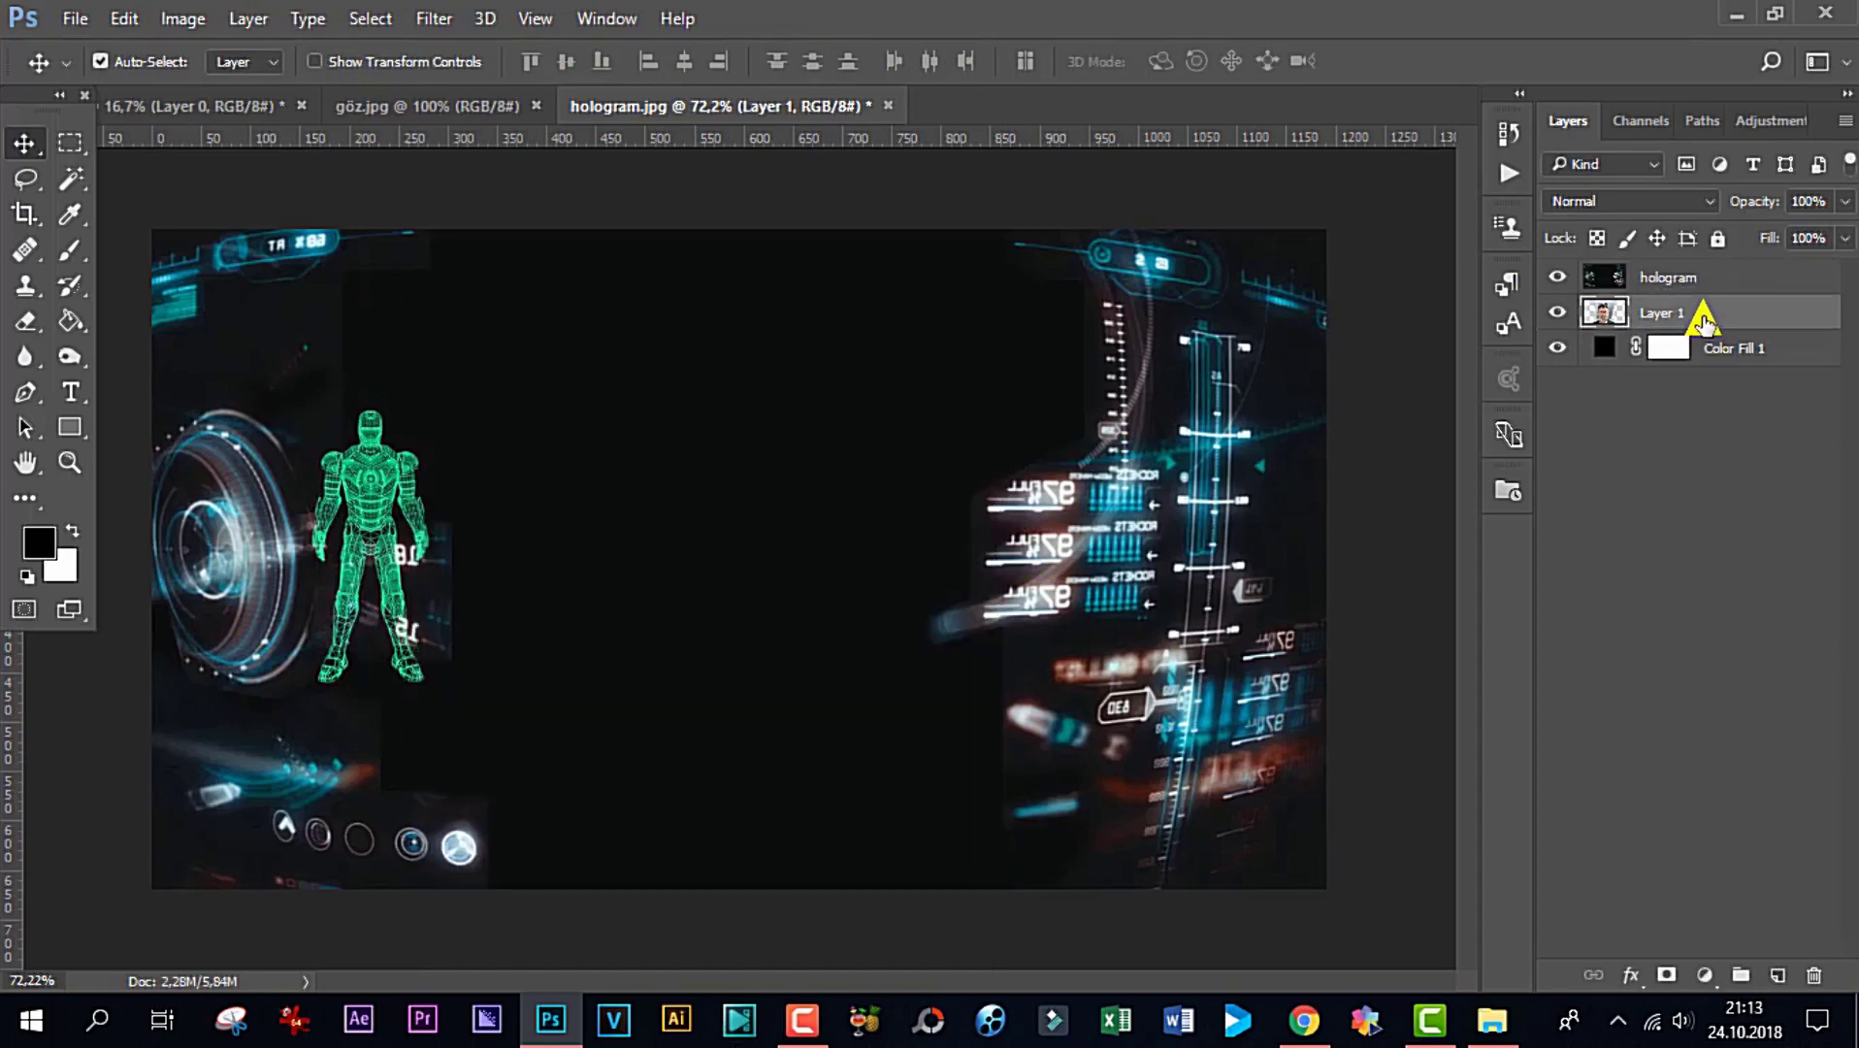
pyautogui.doubleClick(1666, 312)
pyautogui.write('model')
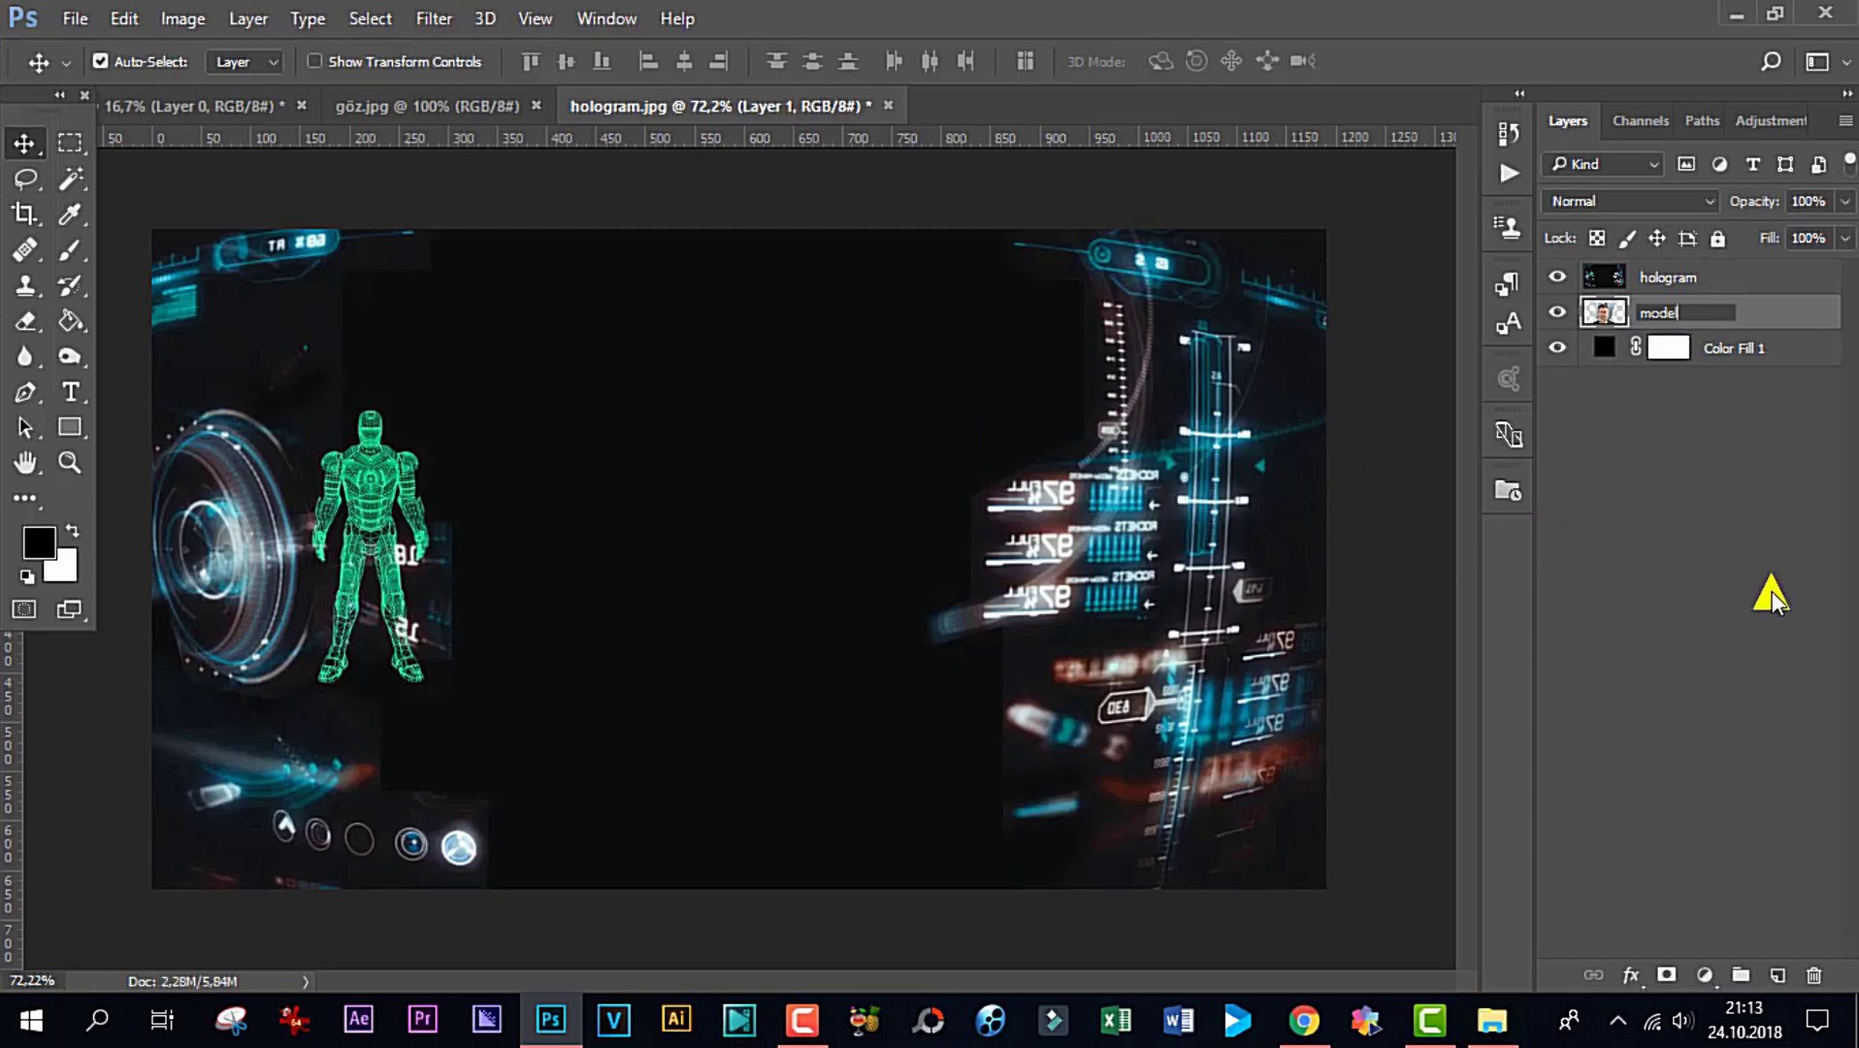
pyautogui.click(1748, 594)
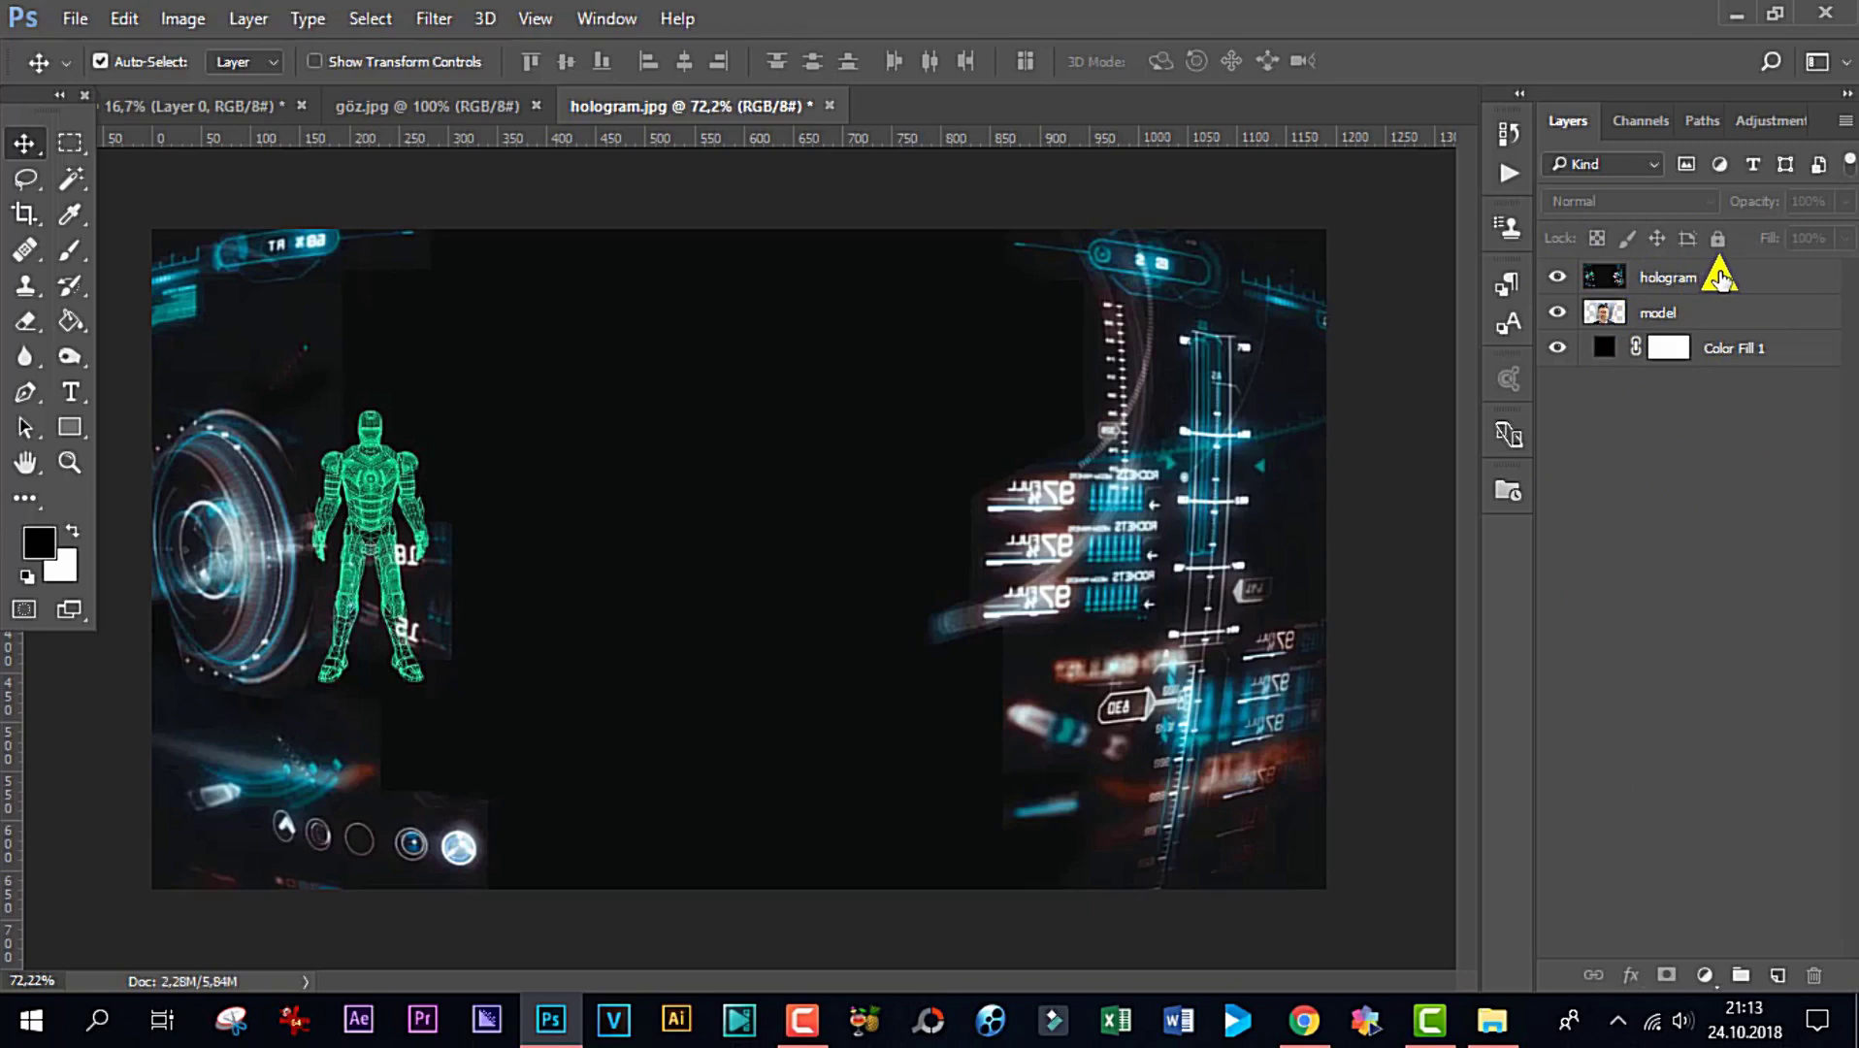
# Set the hologram layer's blend mode to Screen
pyautogui.click(1718, 278)
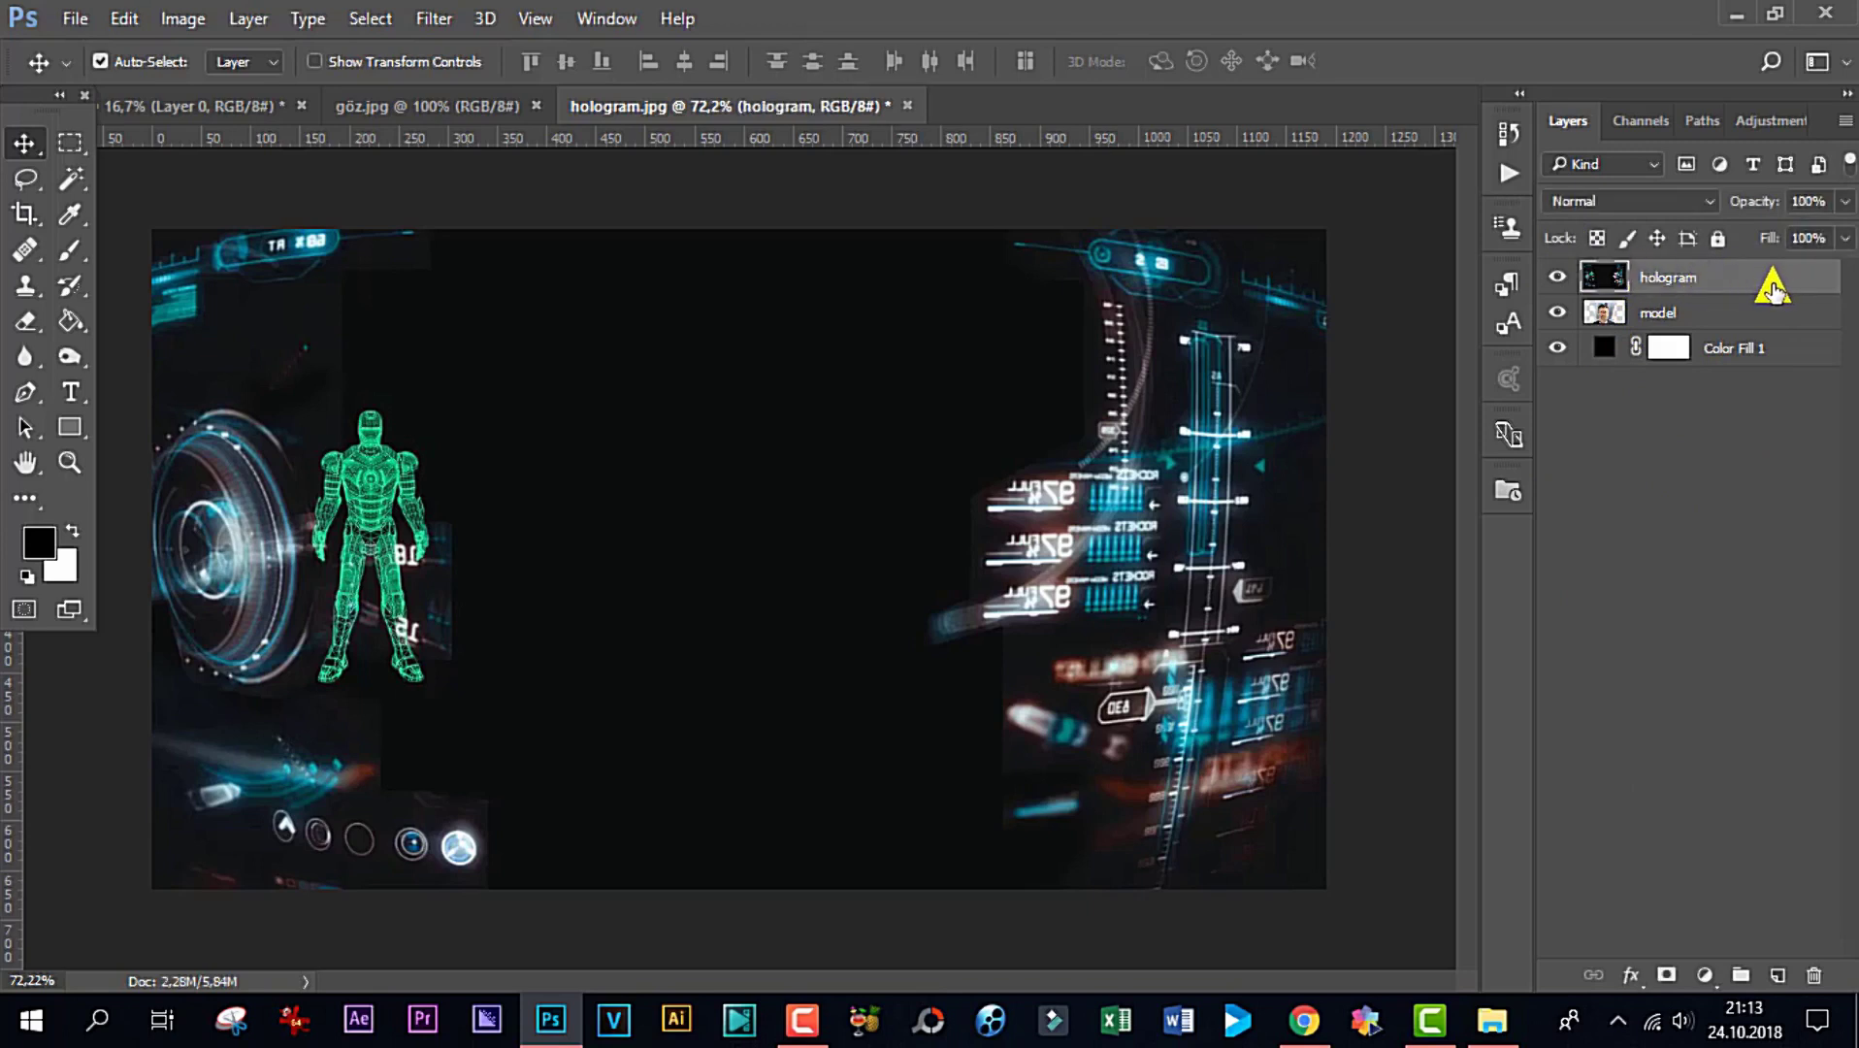
pyautogui.click(1704, 201)
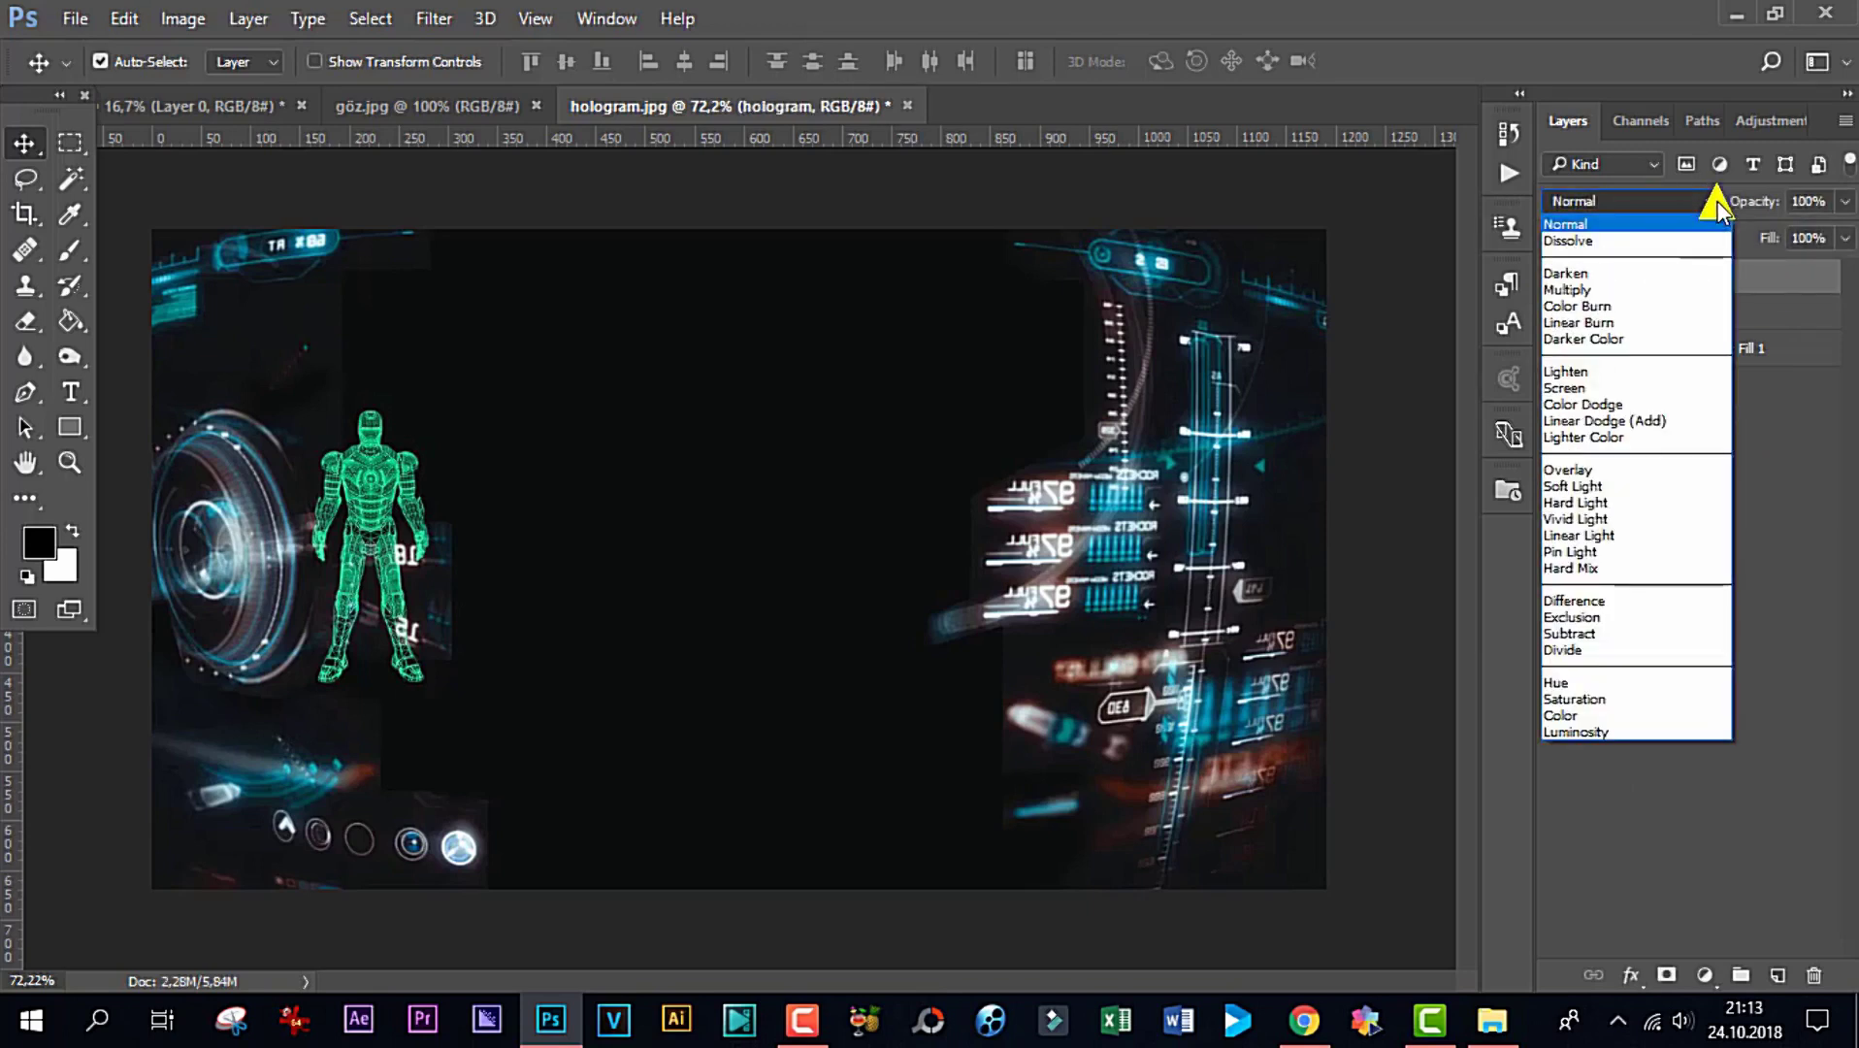
pyautogui.click(1598, 387)
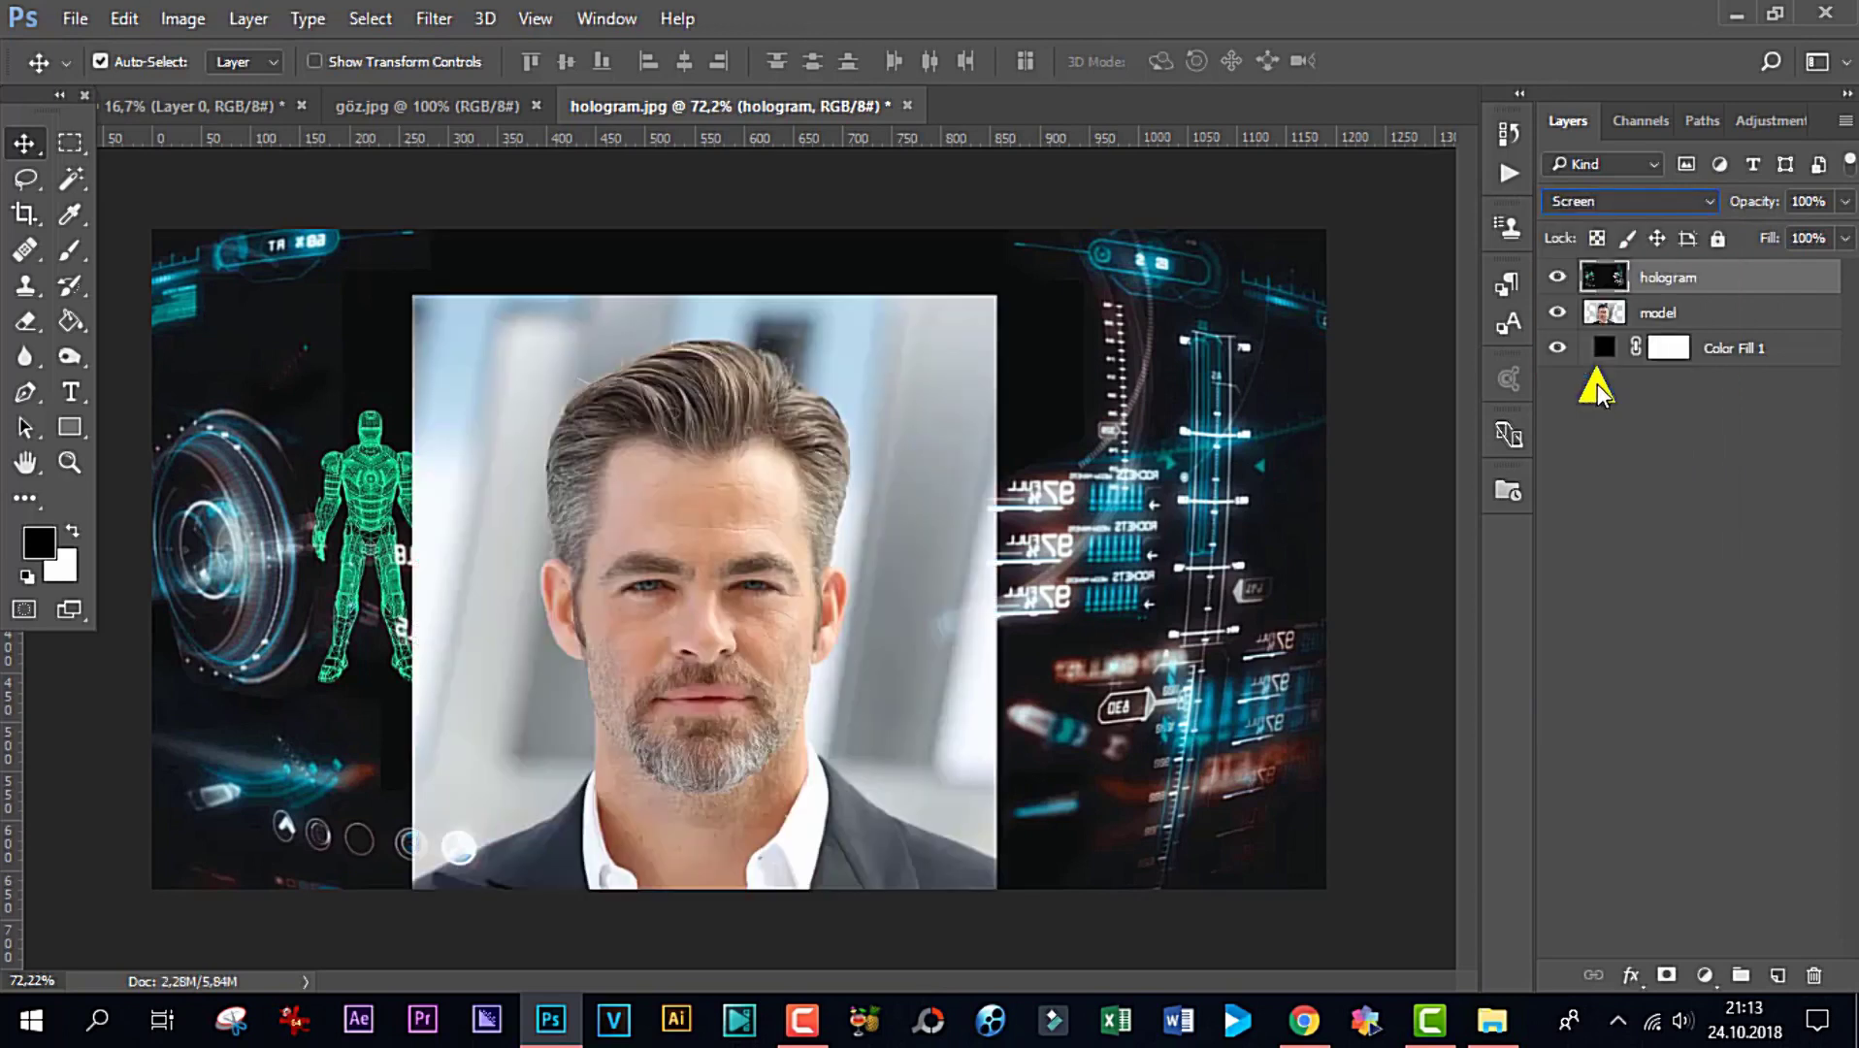
pyautogui.click(1727, 313)
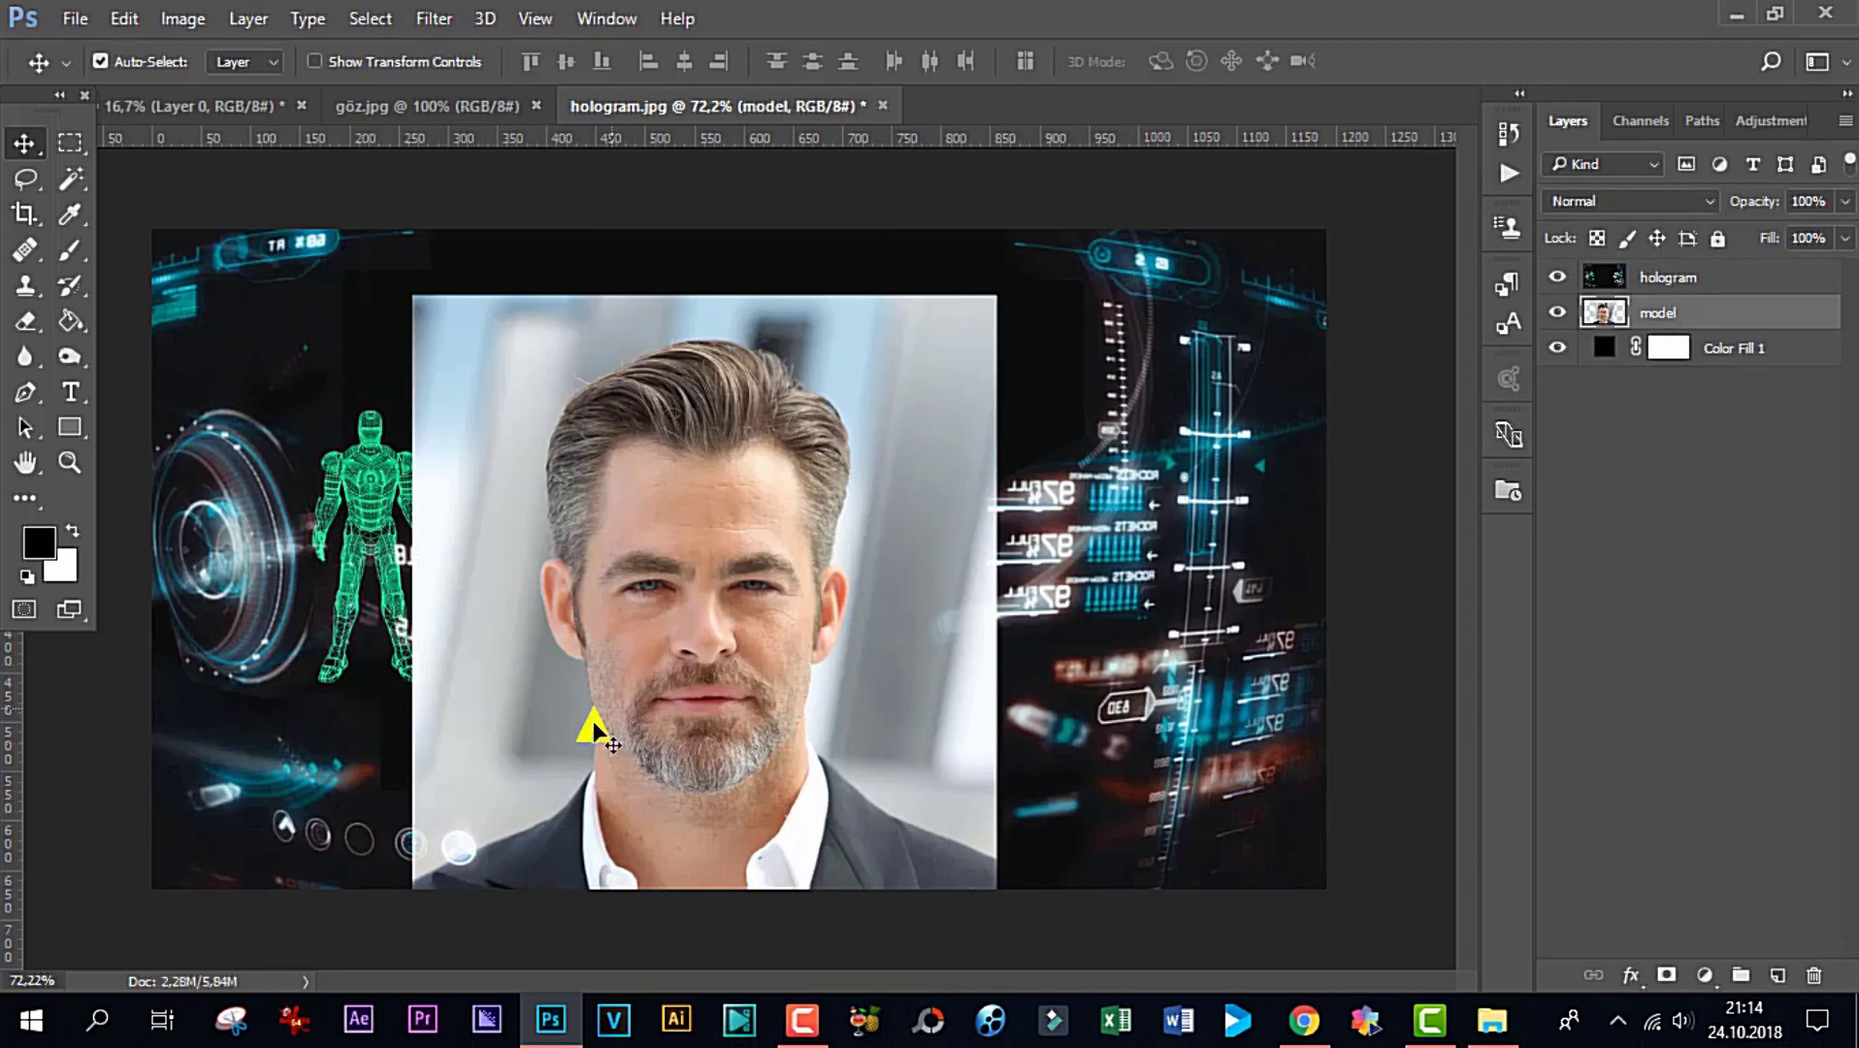
# Add a layer mask to the model layer and choose the soft round 65 px brush
pyautogui.click(1665, 977)
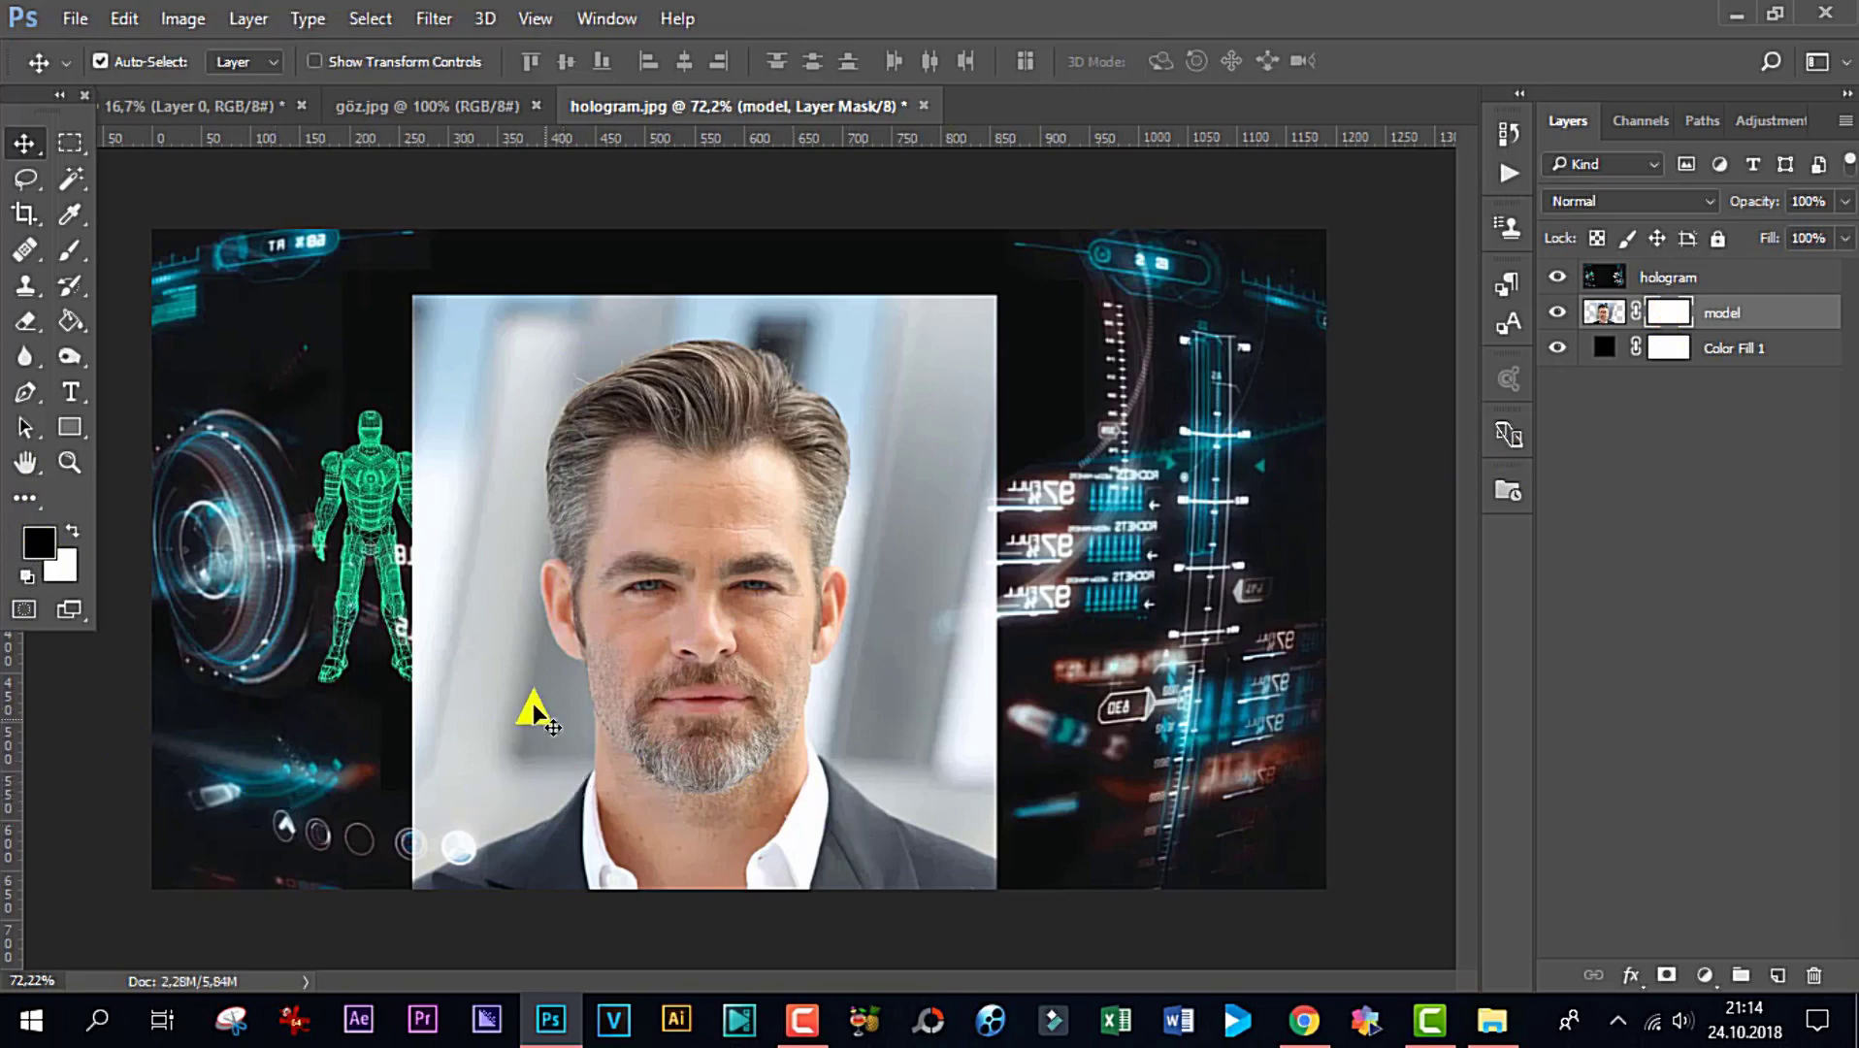
pyautogui.click(70, 250)
pyautogui.click(138, 66)
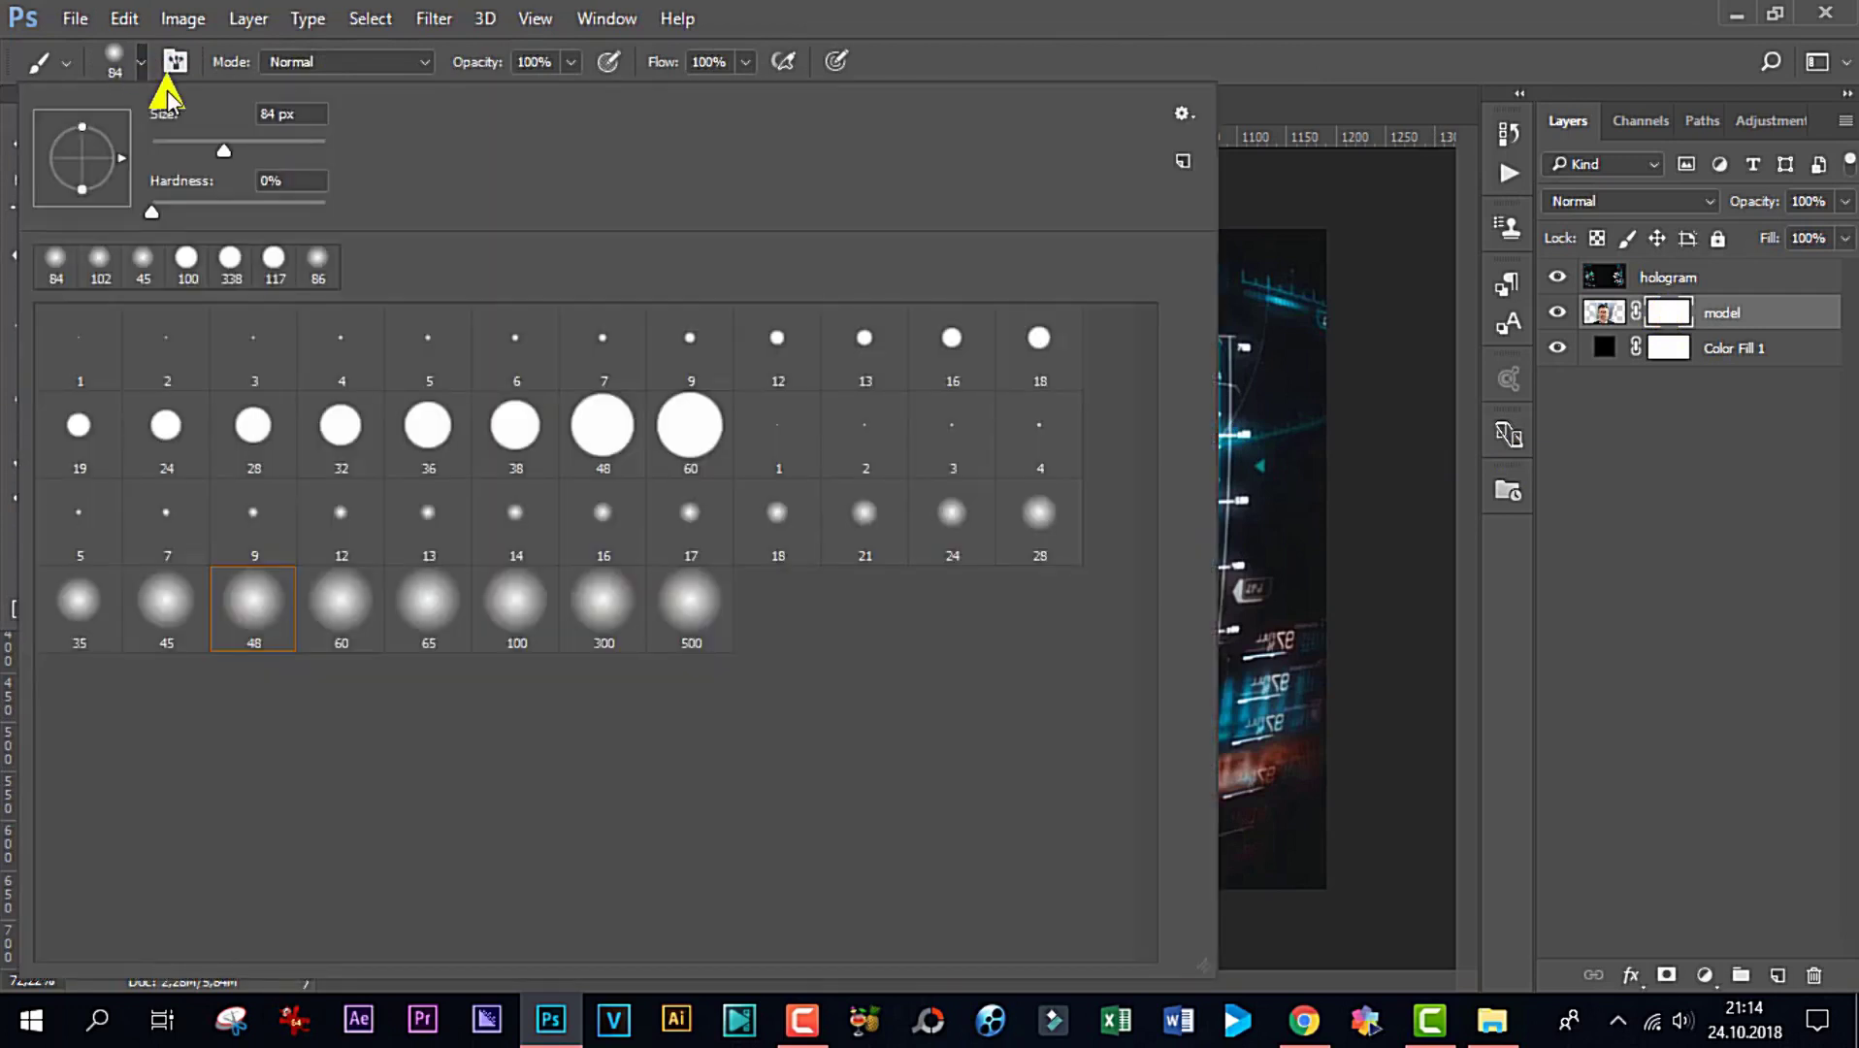
pyautogui.doubleClick(427, 608)
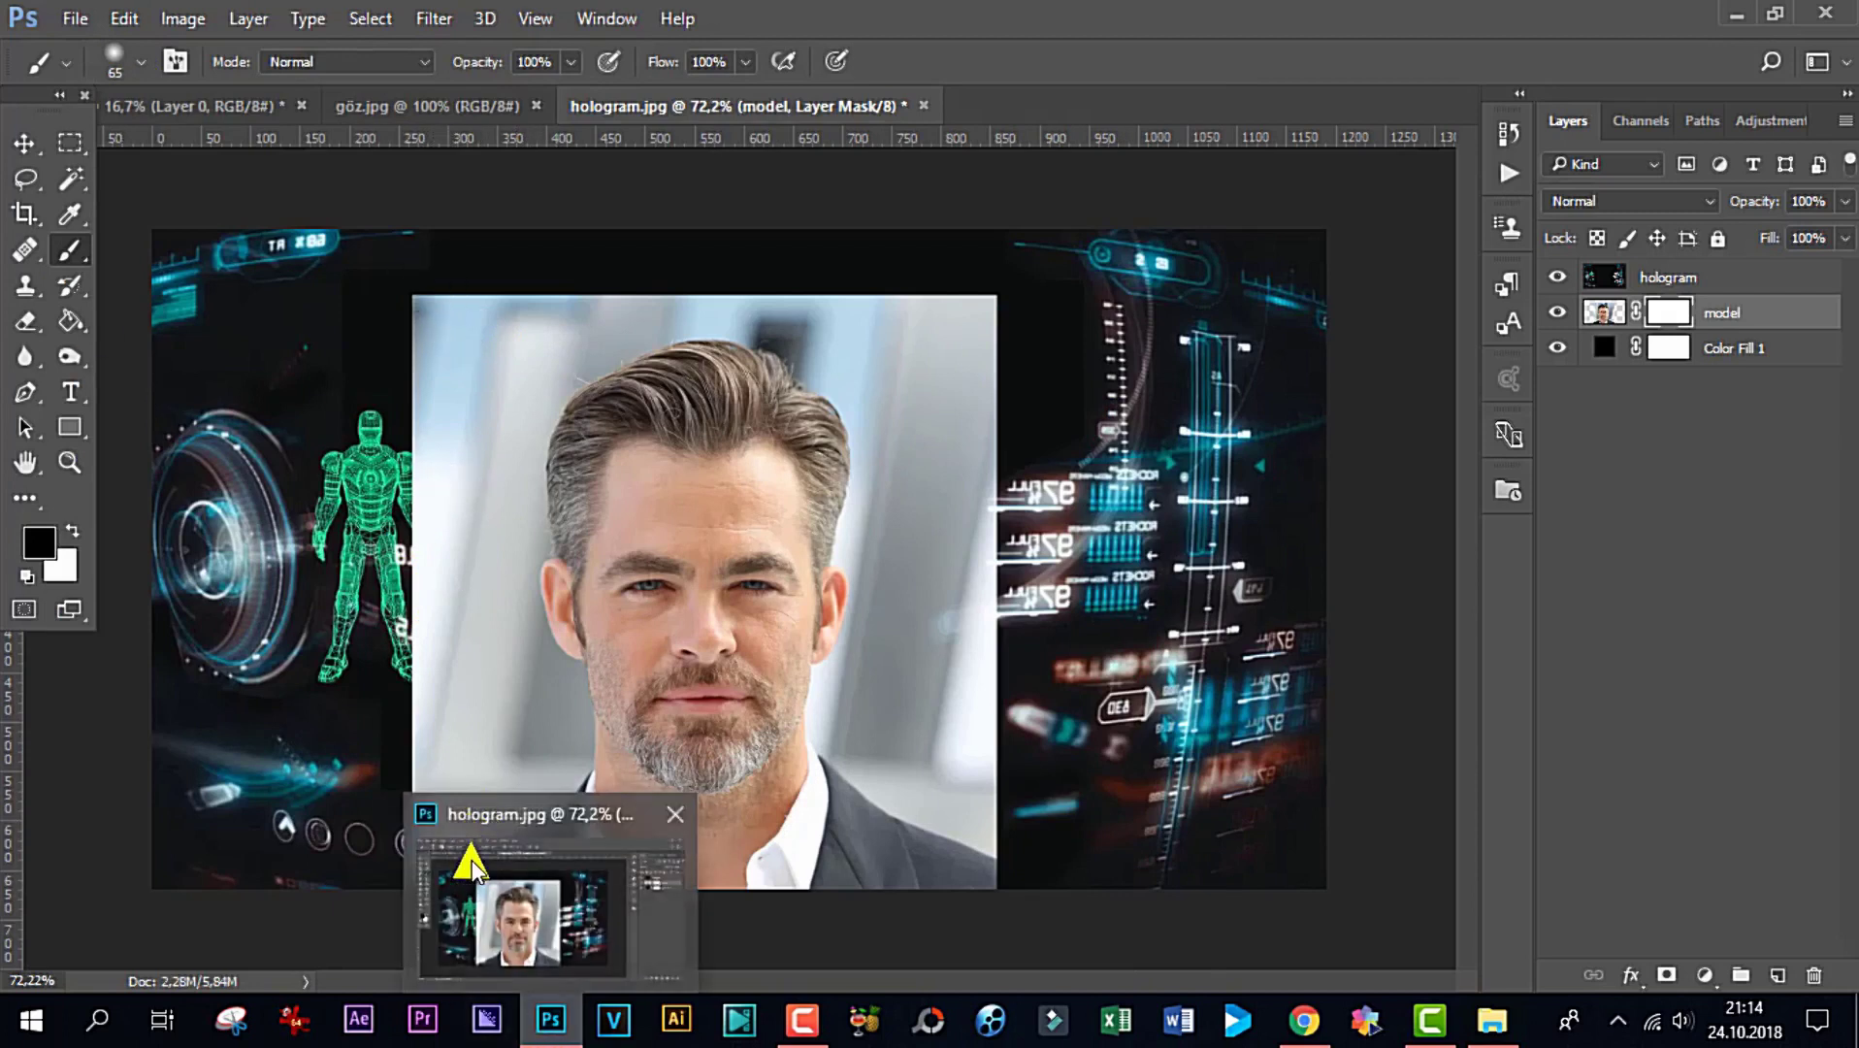
# Paint black on the model mask over the photo edges, hair strip and left ear
pyautogui.moveTo(996, 810)
pyautogui.mouseDown()
pyautogui.moveTo(1004, 832)
pyautogui.moveTo(930, 808)
pyautogui.moveTo(834, 738)
pyautogui.moveTo(826, 689)
pyautogui.moveTo(862, 638)
pyautogui.moveTo(875, 455)
pyautogui.moveTo(834, 377)
pyautogui.moveTo(772, 331)
pyautogui.moveTo(672, 319)
pyautogui.moveTo(531, 419)
pyautogui.moveTo(519, 585)
pyautogui.moveTo(527, 651)
pyautogui.moveTo(572, 692)
pyautogui.moveTo(565, 783)
pyautogui.moveTo(348, 903)
pyautogui.moveTo(1054, 939)
pyautogui.moveTo(979, 811)
pyautogui.moveTo(1033, 887)
pyautogui.moveTo(1008, 786)
pyautogui.moveTo(991, 252)
pyautogui.moveTo(954, 297)
pyautogui.moveTo(914, 441)
pyautogui.moveTo(884, 364)
pyautogui.moveTo(863, 714)
pyautogui.moveTo(958, 798)
pyautogui.moveTo(913, 745)
pyautogui.moveTo(946, 712)
pyautogui.moveTo(949, 642)
pyautogui.moveTo(916, 680)
pyautogui.moveTo(906, 636)
pyautogui.moveTo(984, 539)
pyautogui.moveTo(875, 668)
pyautogui.moveTo(899, 702)
pyautogui.moveTo(1017, 675)
pyautogui.moveTo(920, 663)
pyautogui.moveTo(860, 559)
pyautogui.moveTo(871, 502)
pyautogui.mouseUp()
pyautogui.moveTo(821, 365)
pyautogui.mouseDown()
pyautogui.moveTo(884, 415)
pyautogui.moveTo(767, 324)
pyautogui.moveTo(913, 326)
pyautogui.moveTo(805, 303)
pyautogui.moveTo(439, 303)
pyautogui.moveTo(417, 470)
pyautogui.moveTo(435, 813)
pyautogui.moveTo(536, 771)
pyautogui.moveTo(501, 688)
pyautogui.moveTo(519, 759)
pyautogui.moveTo(456, 751)
pyautogui.moveTo(485, 776)
pyautogui.moveTo(460, 687)
pyautogui.moveTo(469, 364)
pyautogui.moveTo(435, 655)
pyautogui.moveTo(406, 705)
pyautogui.moveTo(446, 599)
pyautogui.moveTo(477, 643)
pyautogui.moveTo(527, 423)
pyautogui.moveTo(580, 352)
pyautogui.moveTo(555, 311)
pyautogui.moveTo(502, 324)
pyautogui.moveTo(543, 353)
pyautogui.moveTo(460, 697)
pyautogui.mouseUp()
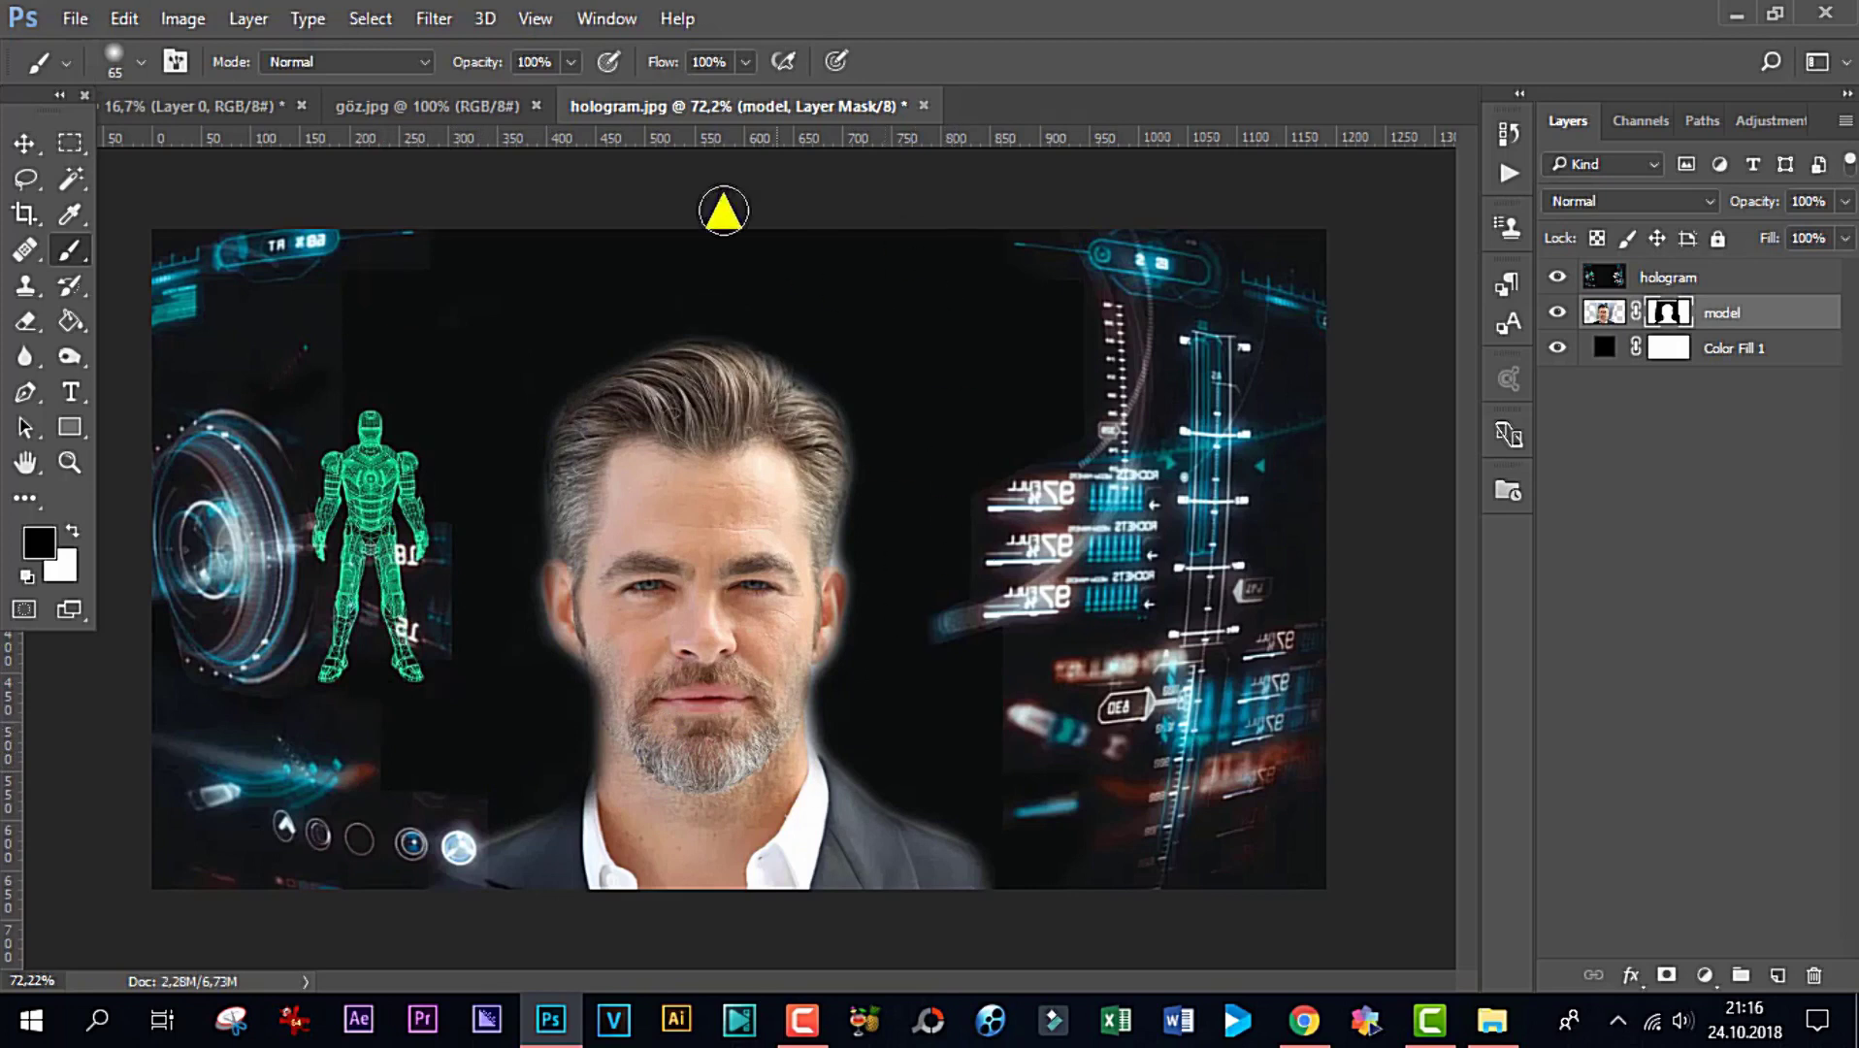
pyautogui.moveTo(536, 574)
pyautogui.mouseDown()
pyautogui.moveTo(555, 606)
pyautogui.moveTo(628, 611)
pyautogui.mouseUp()
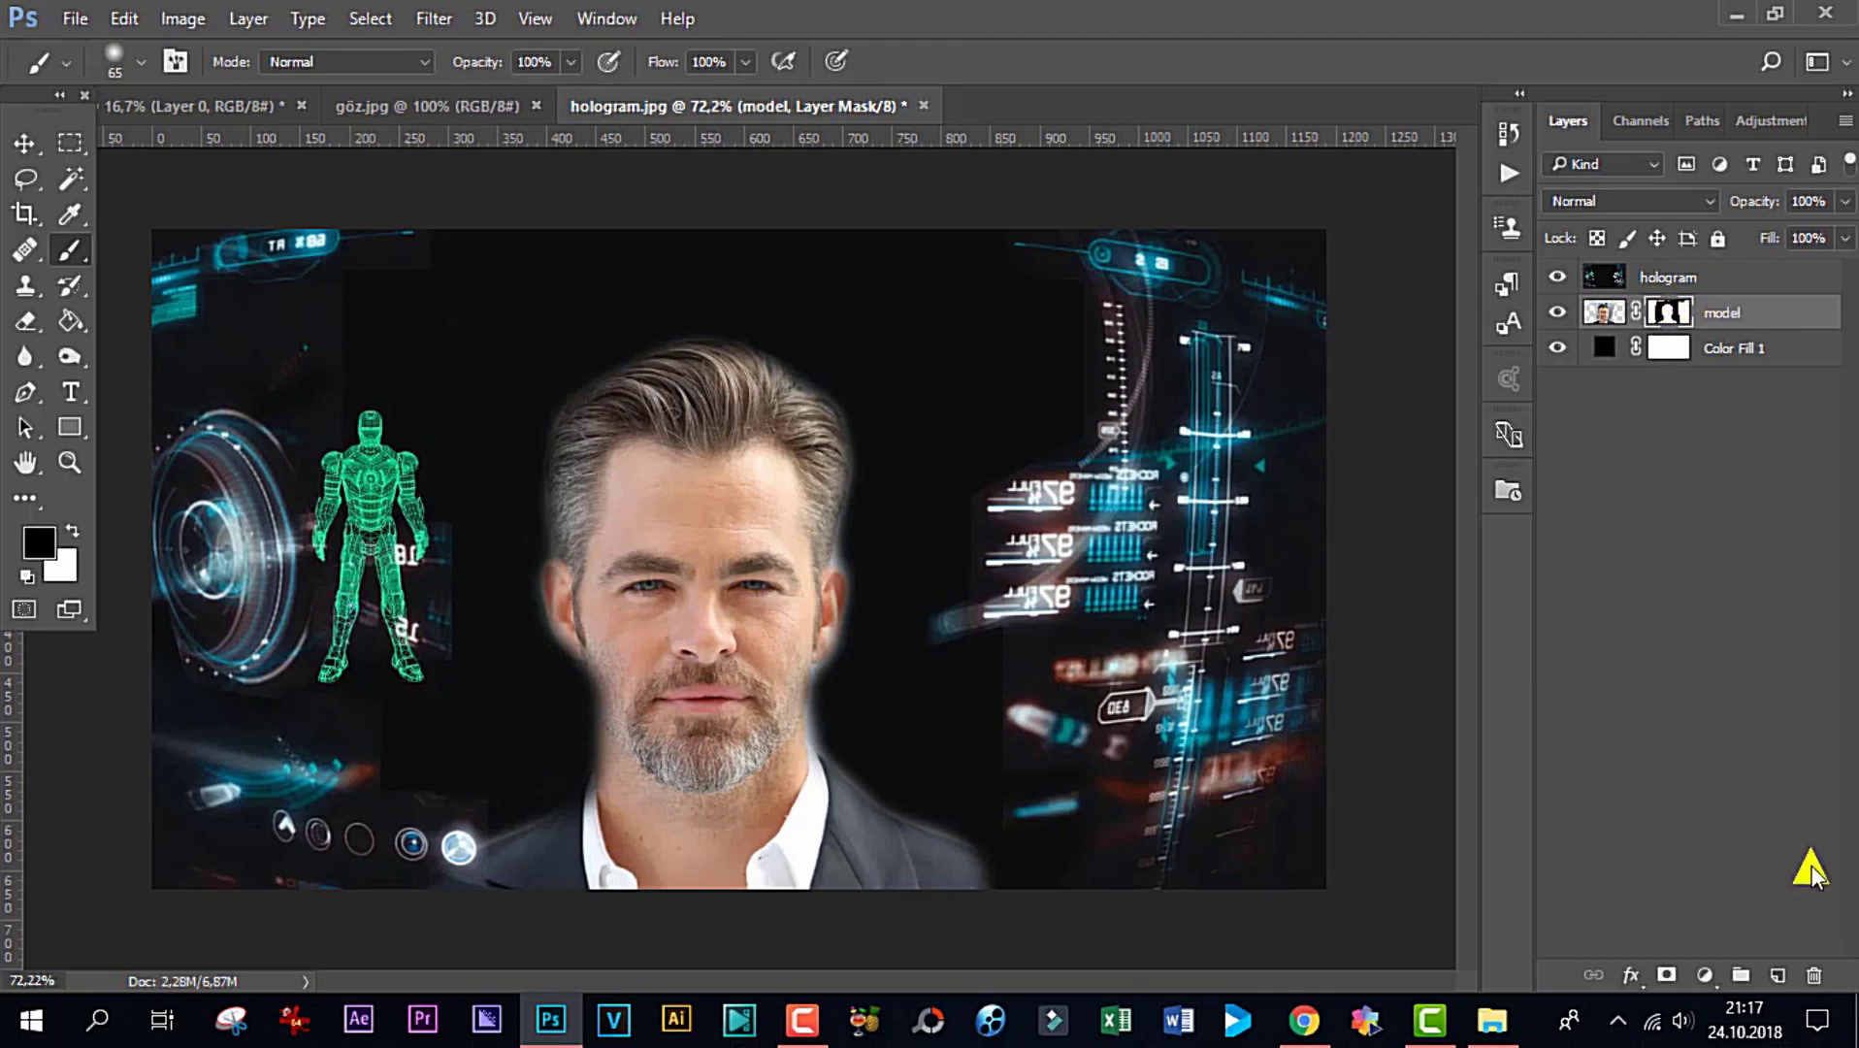
# Create a new empty layer named shadow above the model layer
pyautogui.click(1776, 975)
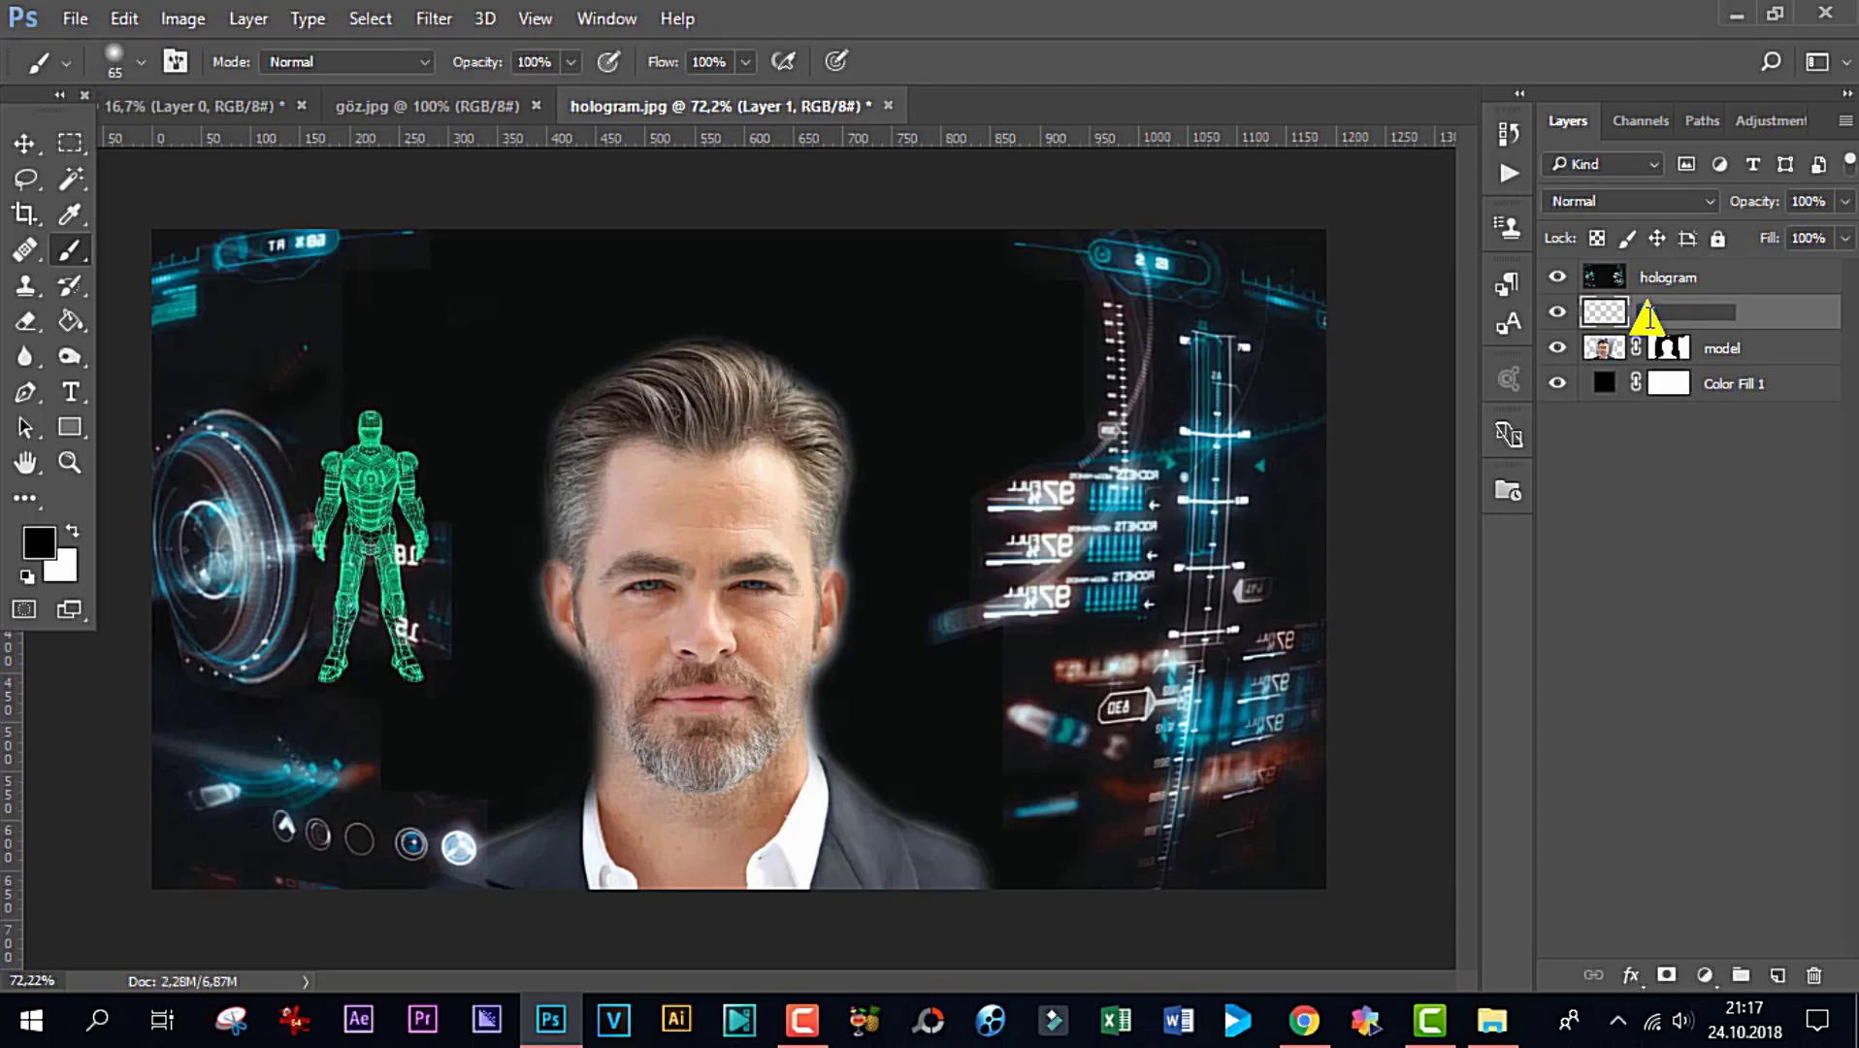
pyautogui.write('shadow')
pyautogui.press('Return')
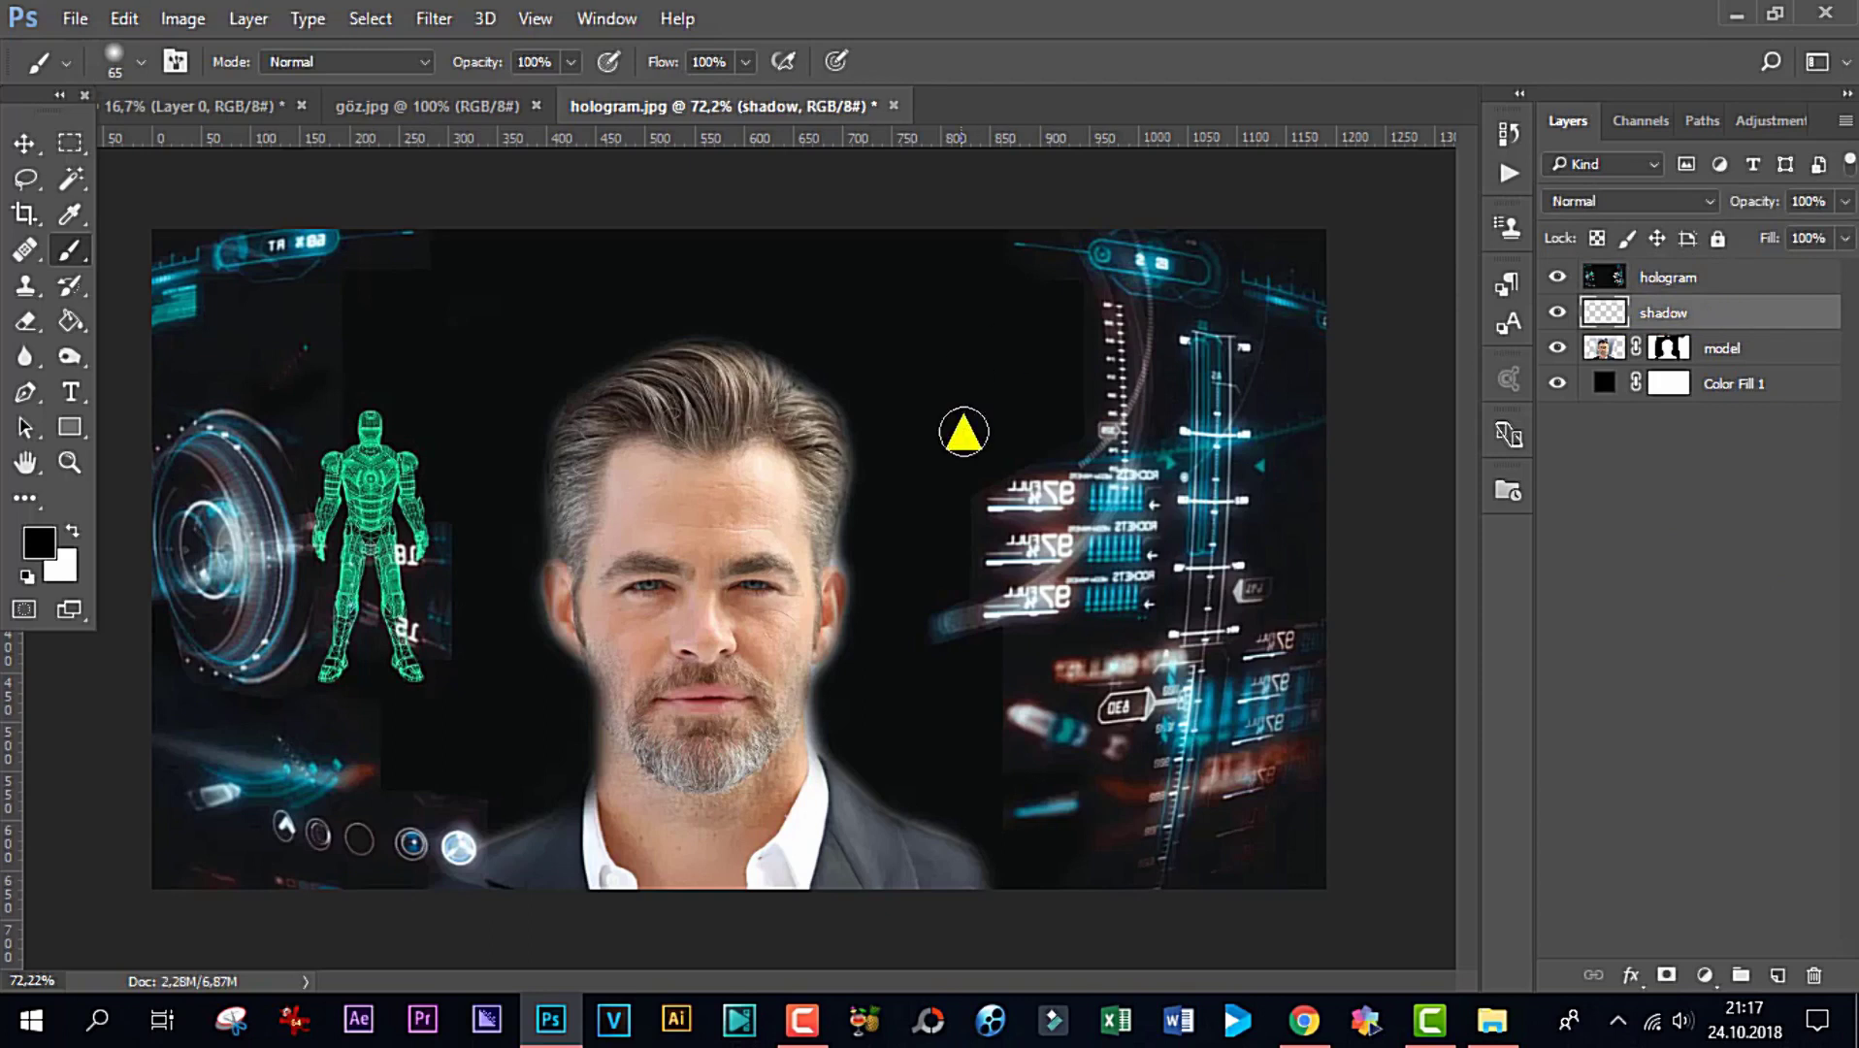
# Enlarge the brush to about 77 px and paint black shading on the shadow layer
pyautogui.click(137, 63)
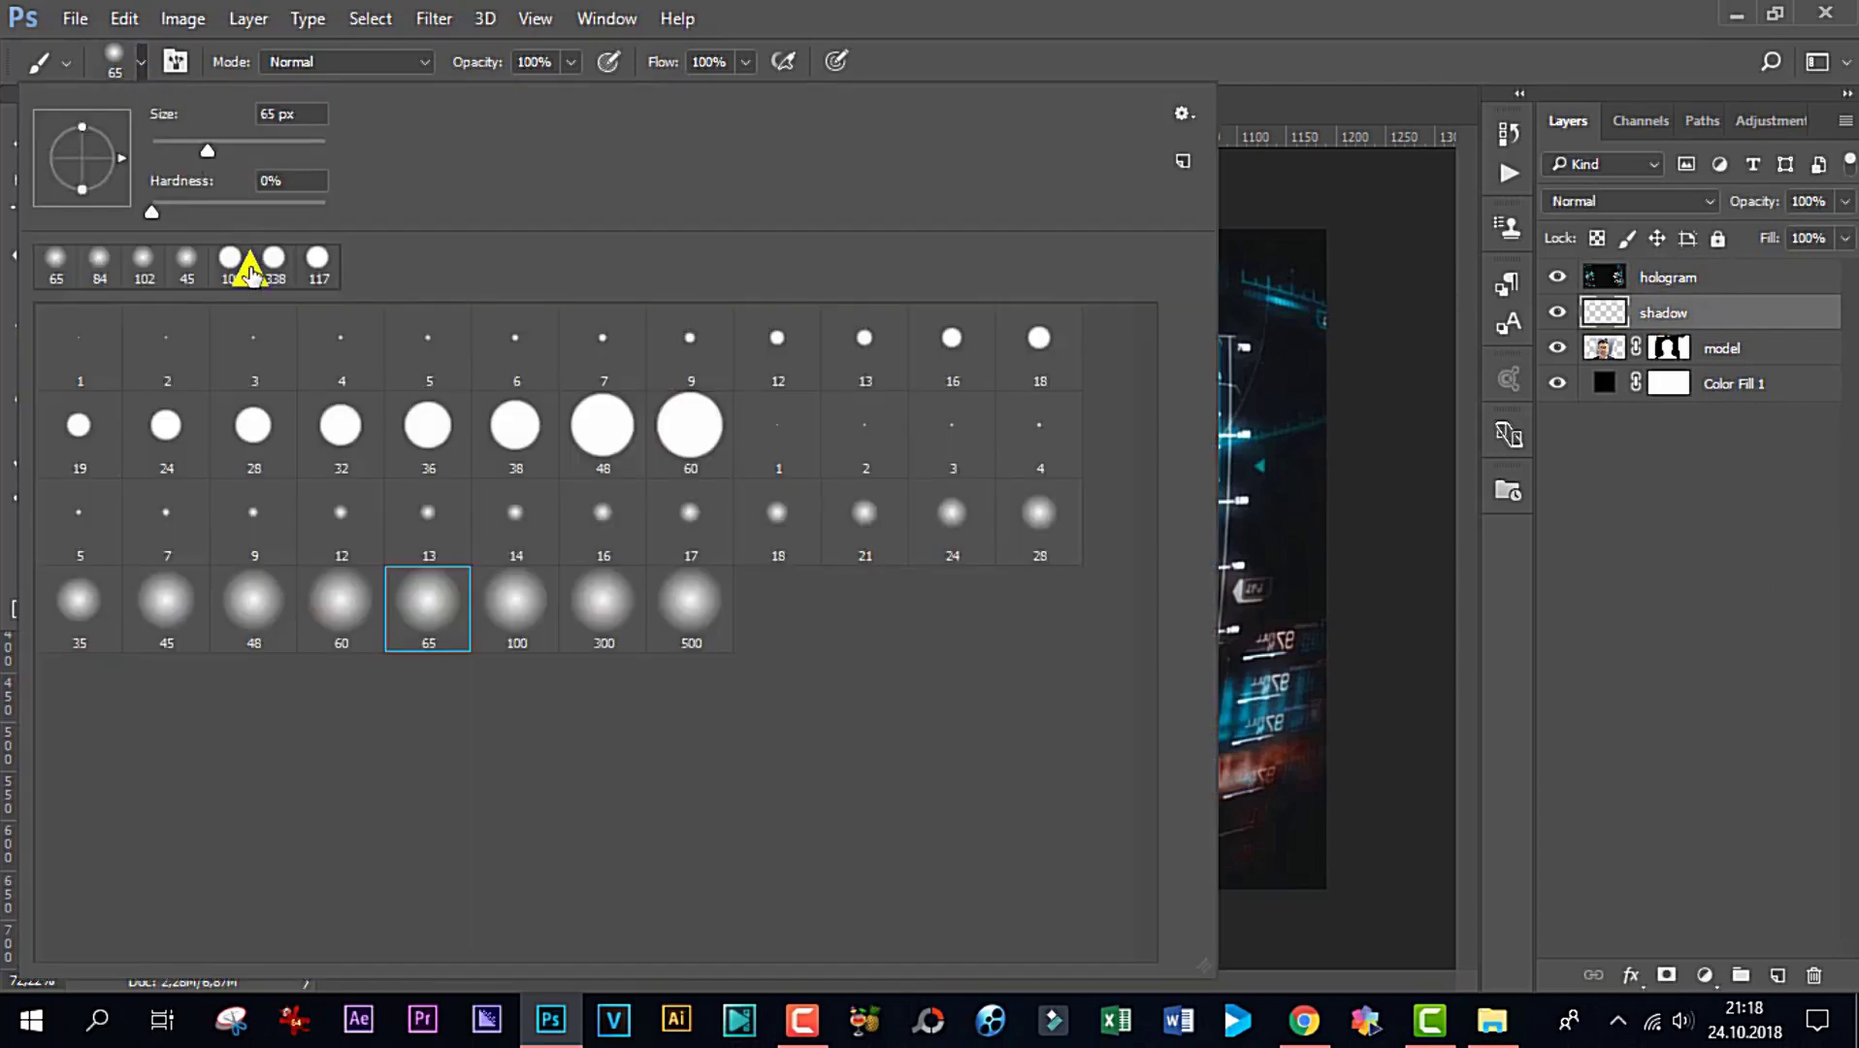
pyautogui.click(213, 144)
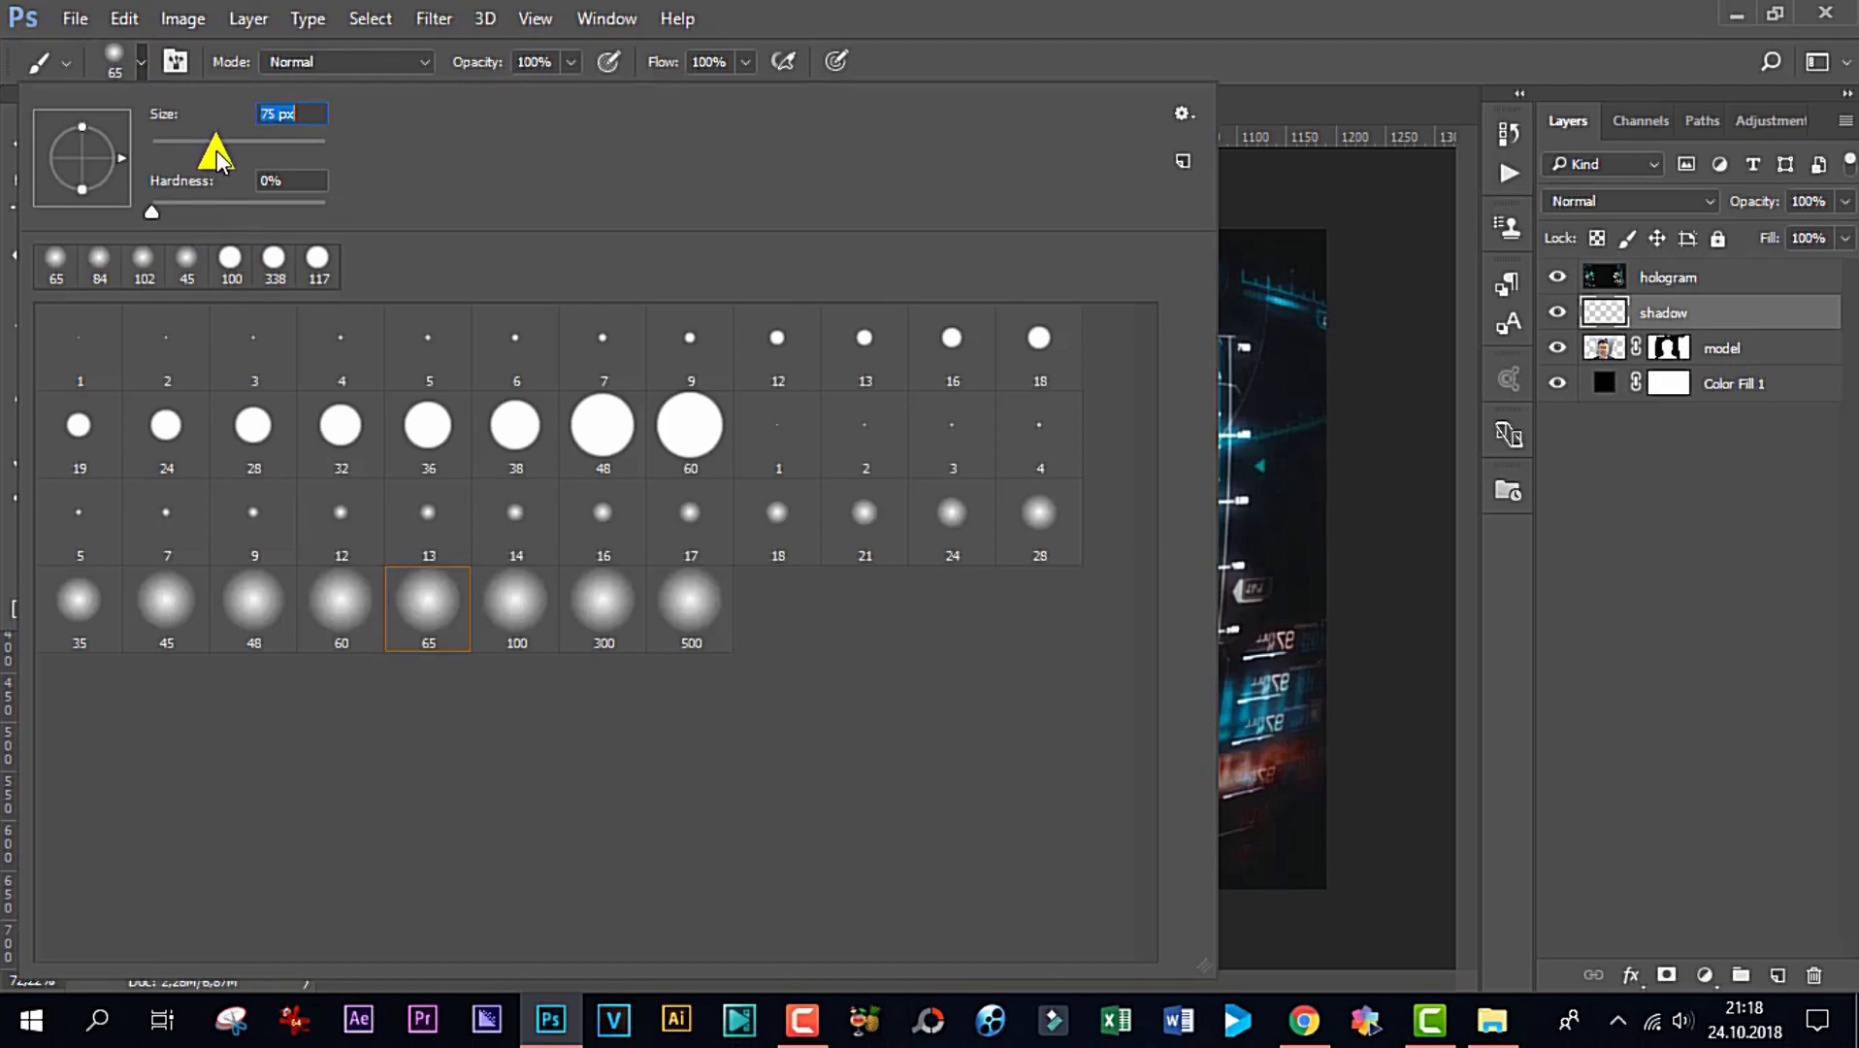
pyautogui.click(1358, 49)
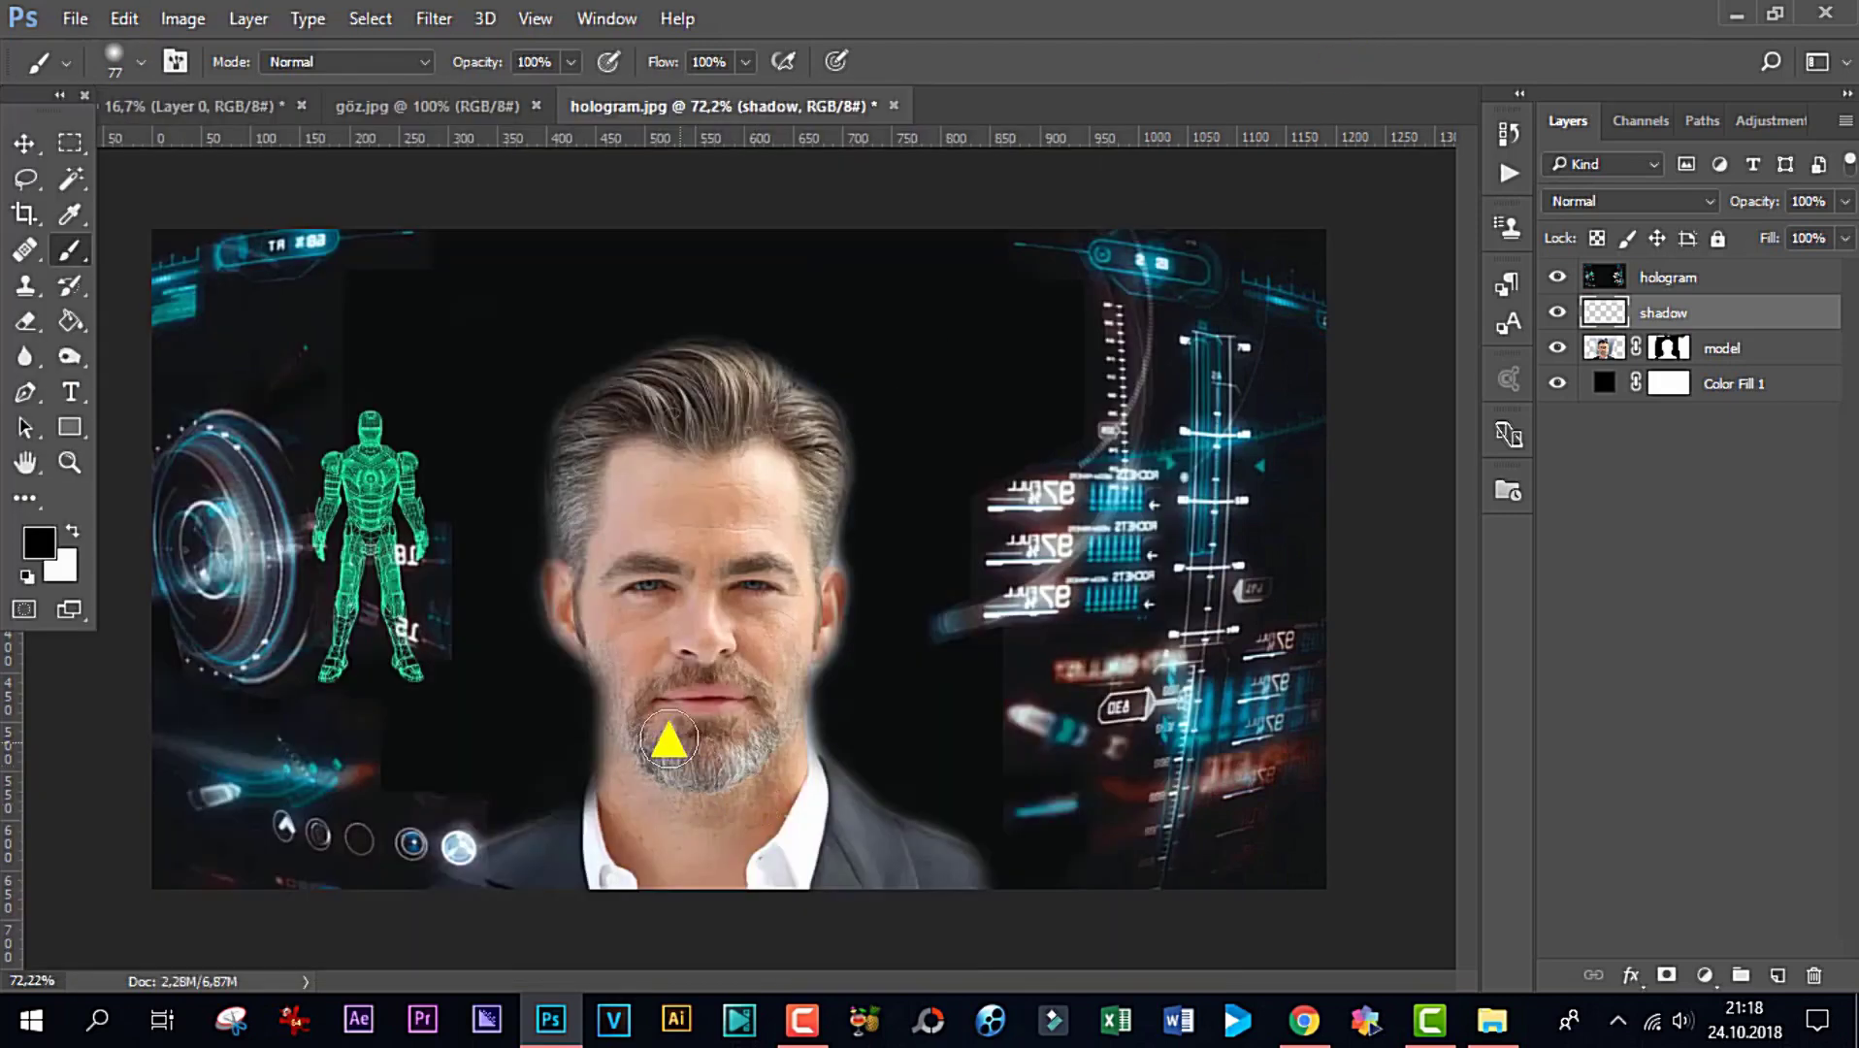
pyautogui.moveTo(450, 890)
pyautogui.mouseDown()
pyautogui.moveTo(582, 820)
pyautogui.moveTo(573, 613)
pyautogui.moveTo(531, 643)
pyautogui.moveTo(812, 664)
pyautogui.moveTo(859, 531)
pyautogui.moveTo(597, 414)
pyautogui.mouseUp()
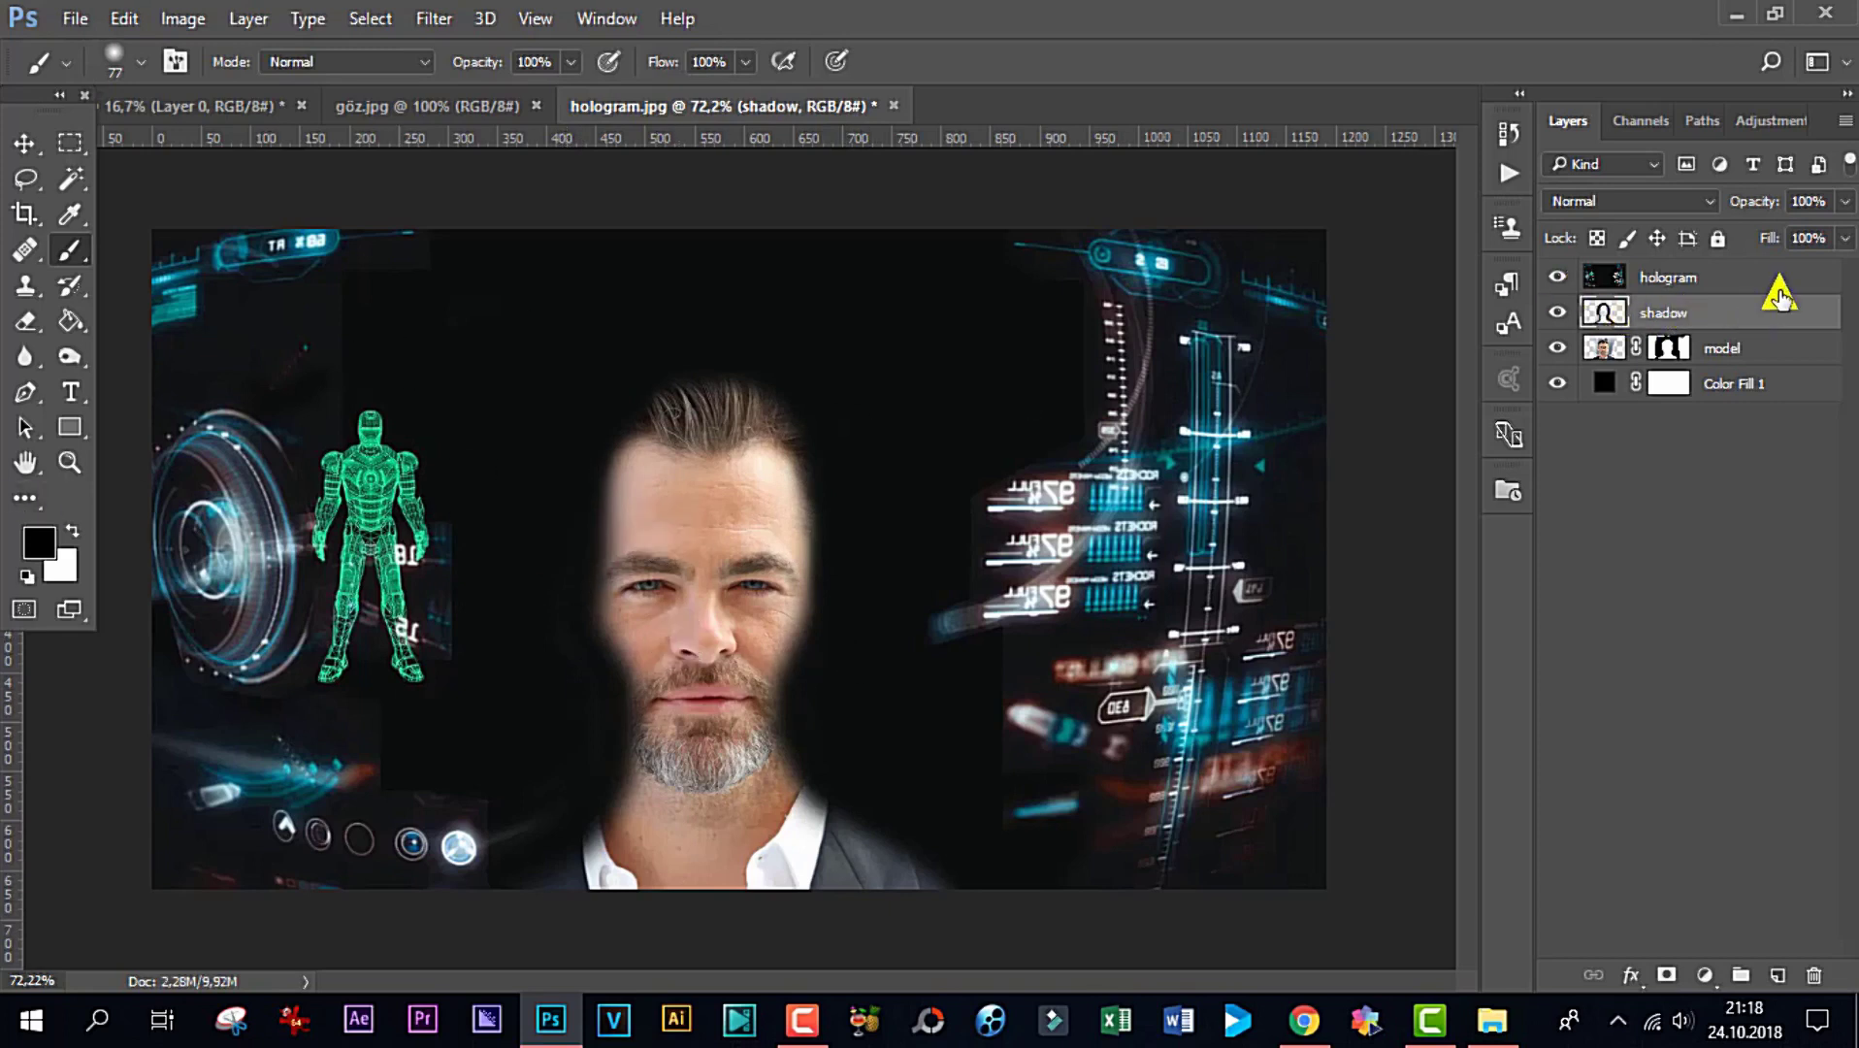
# Lower the shadow layer's opacity to 42% so the face-edge shading is subtler
pyautogui.click(1846, 202)
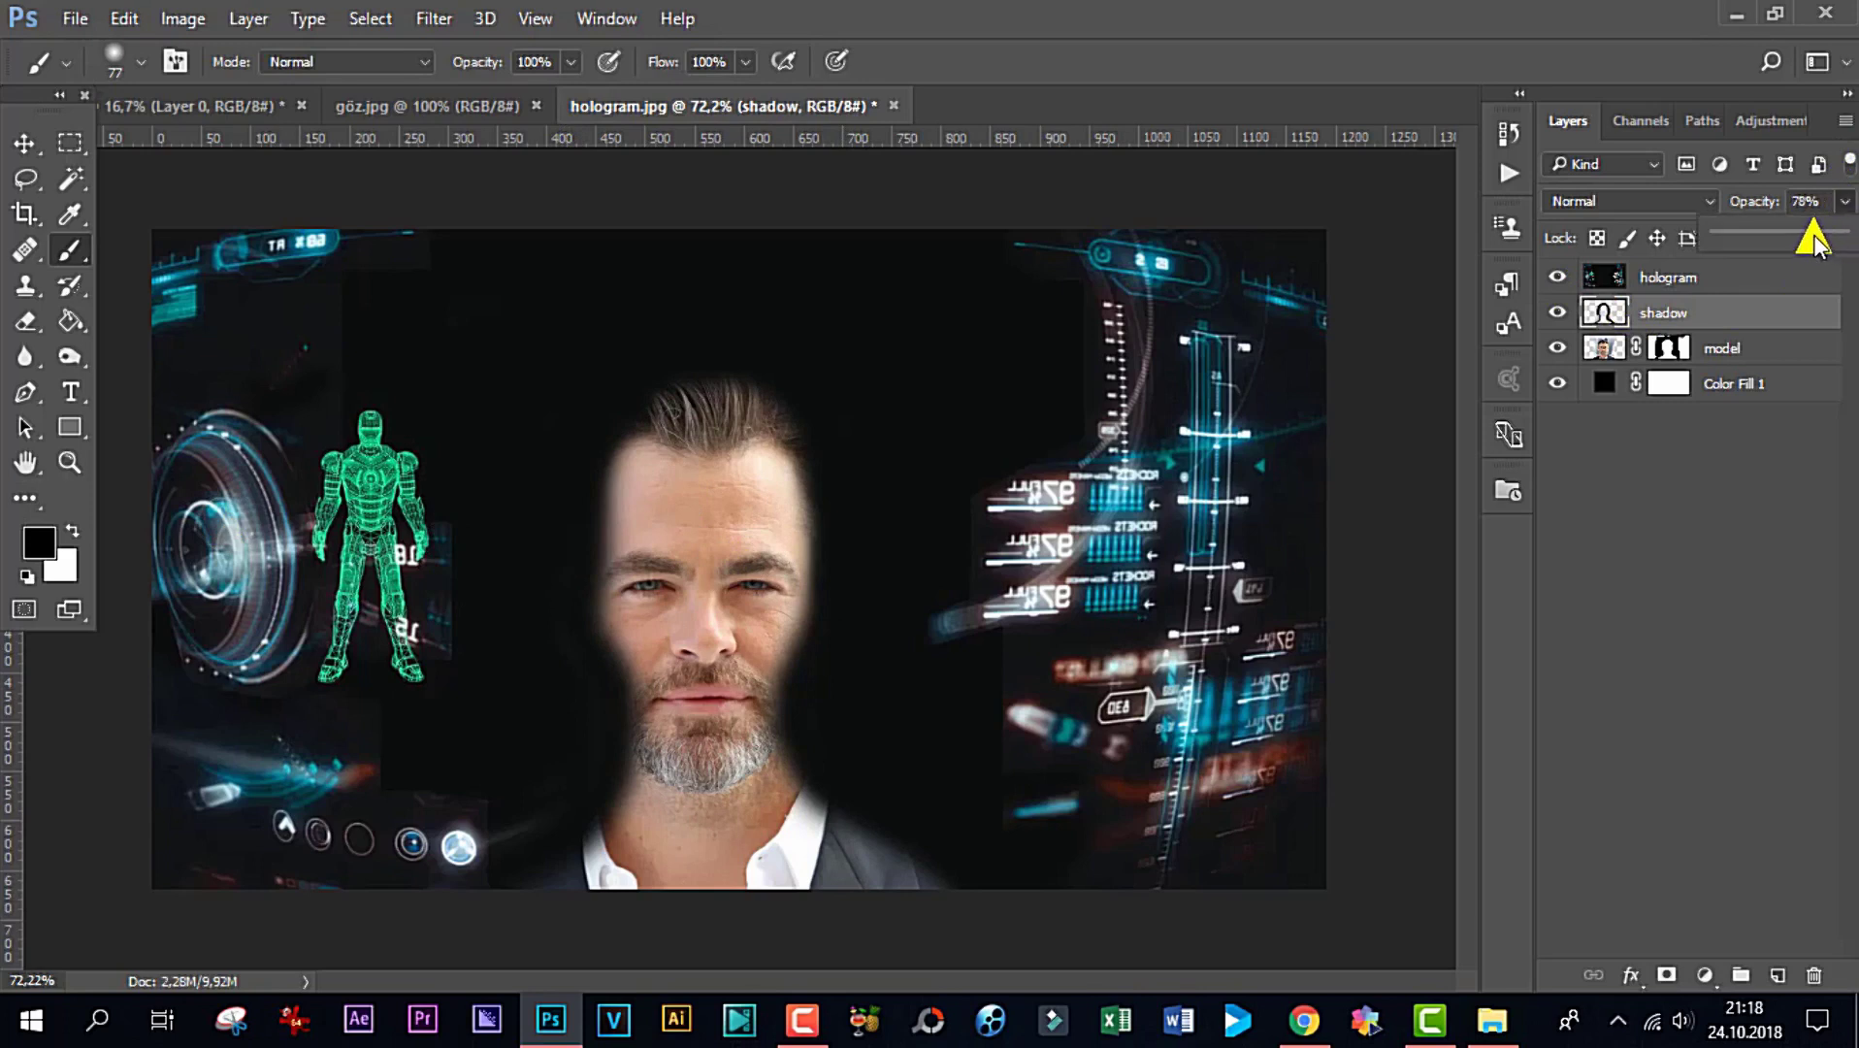
pyautogui.moveTo(1749, 231); pyautogui.dragTo(1774, 233)
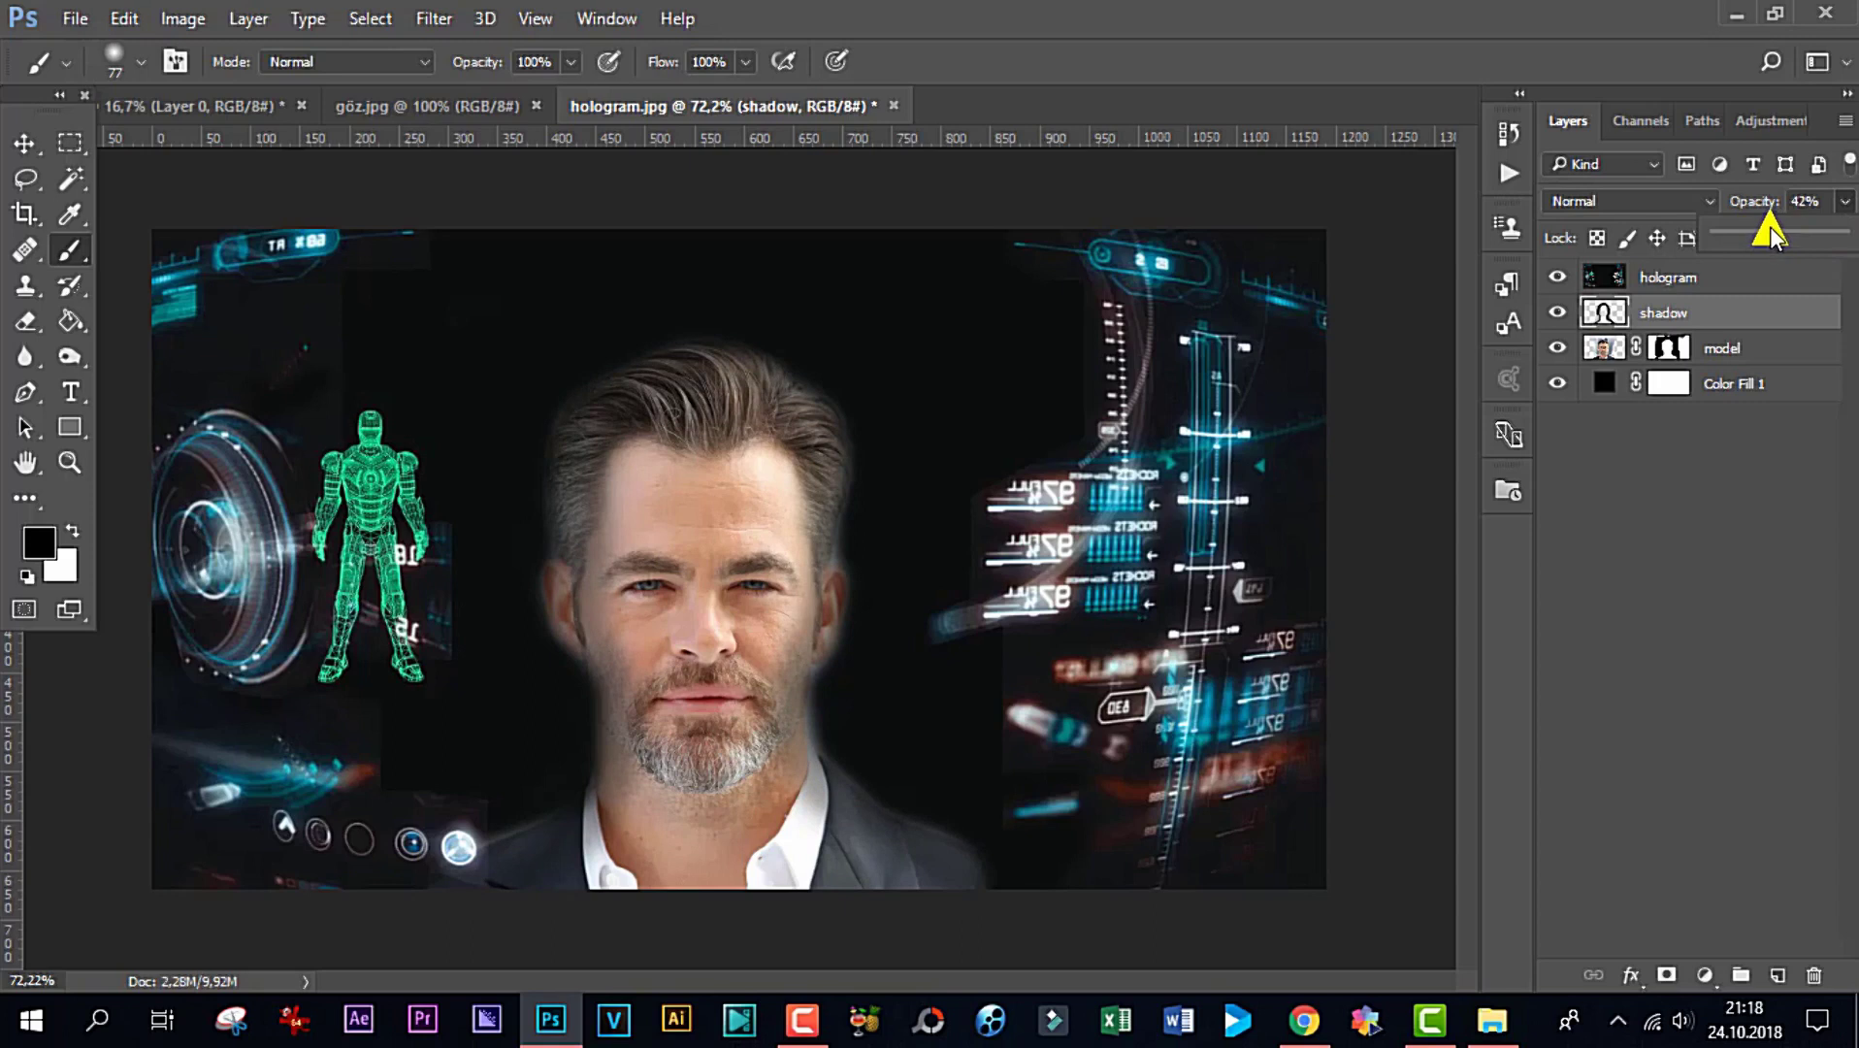
pyautogui.moveTo(1770, 225); pyautogui.dragTo(1770, 225)
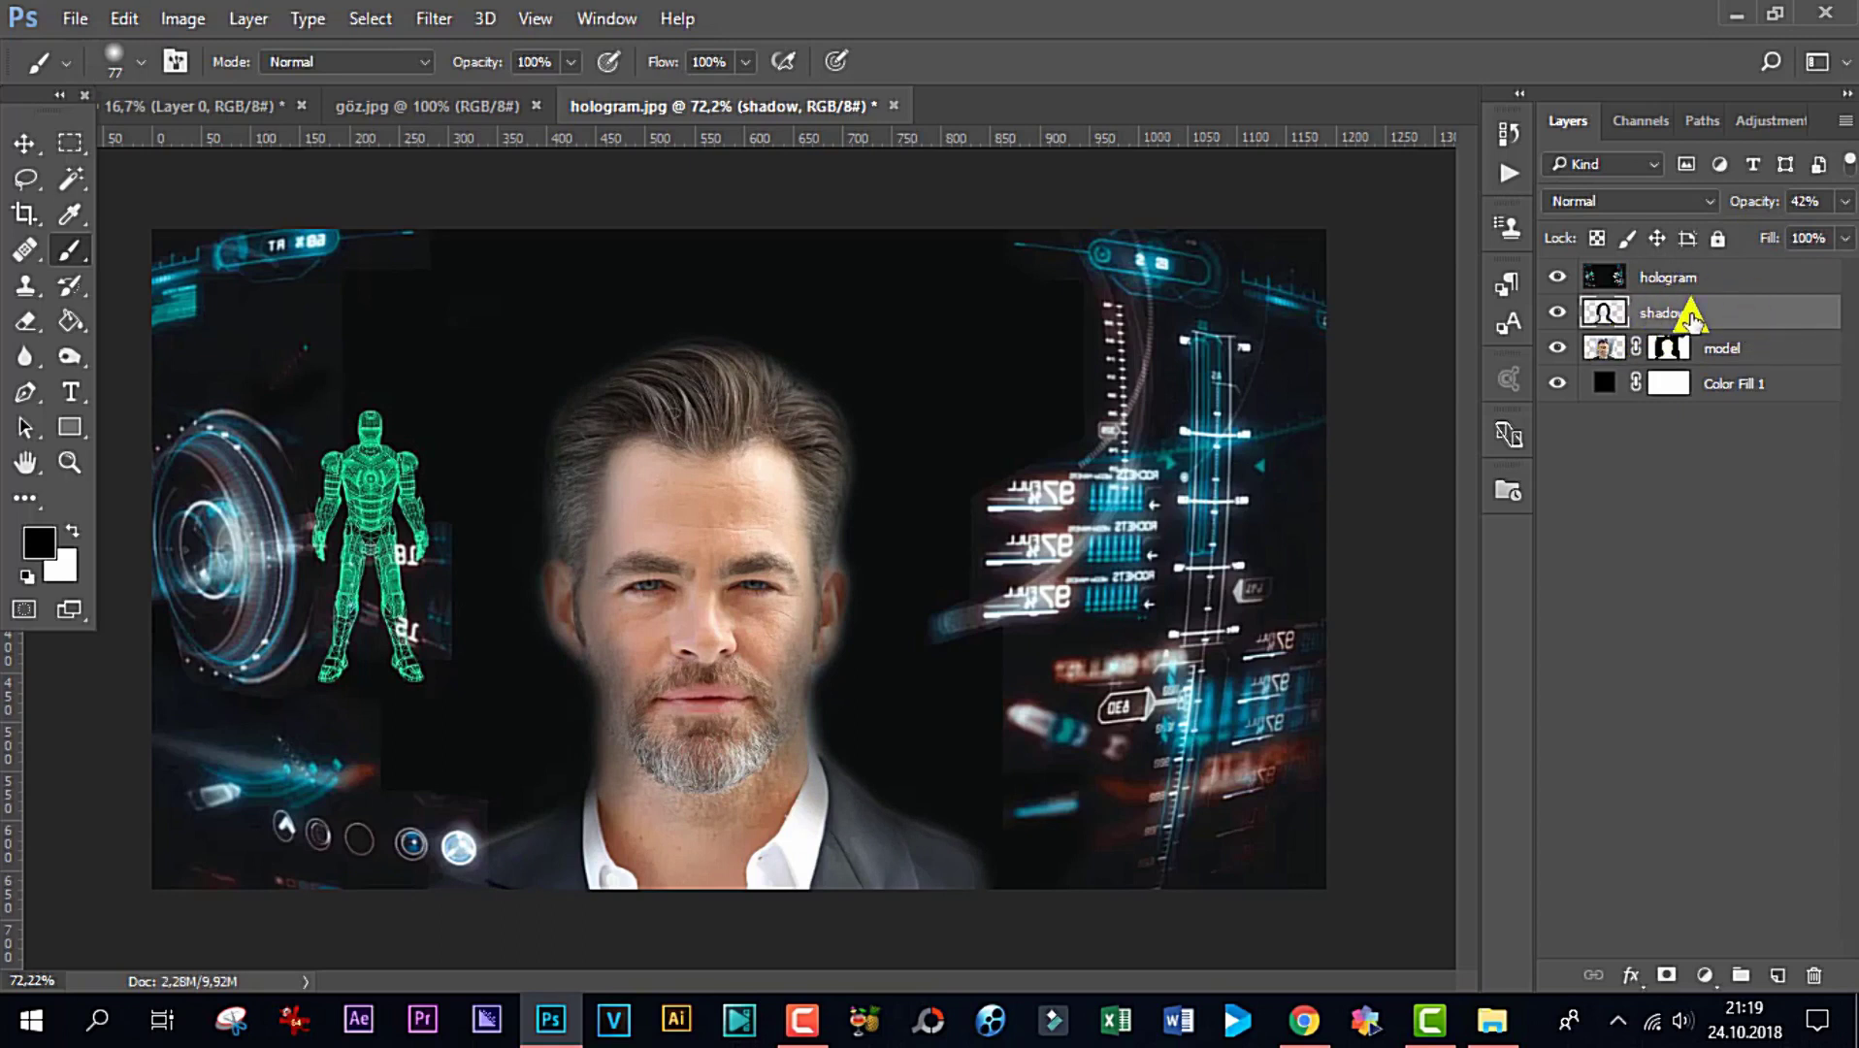
# Put the shadow and model layers into one group named 'man' and select it
pyautogui.keyDown('ctrl'); pyautogui.click(1735, 351); pyautogui.keyUp('ctrl')
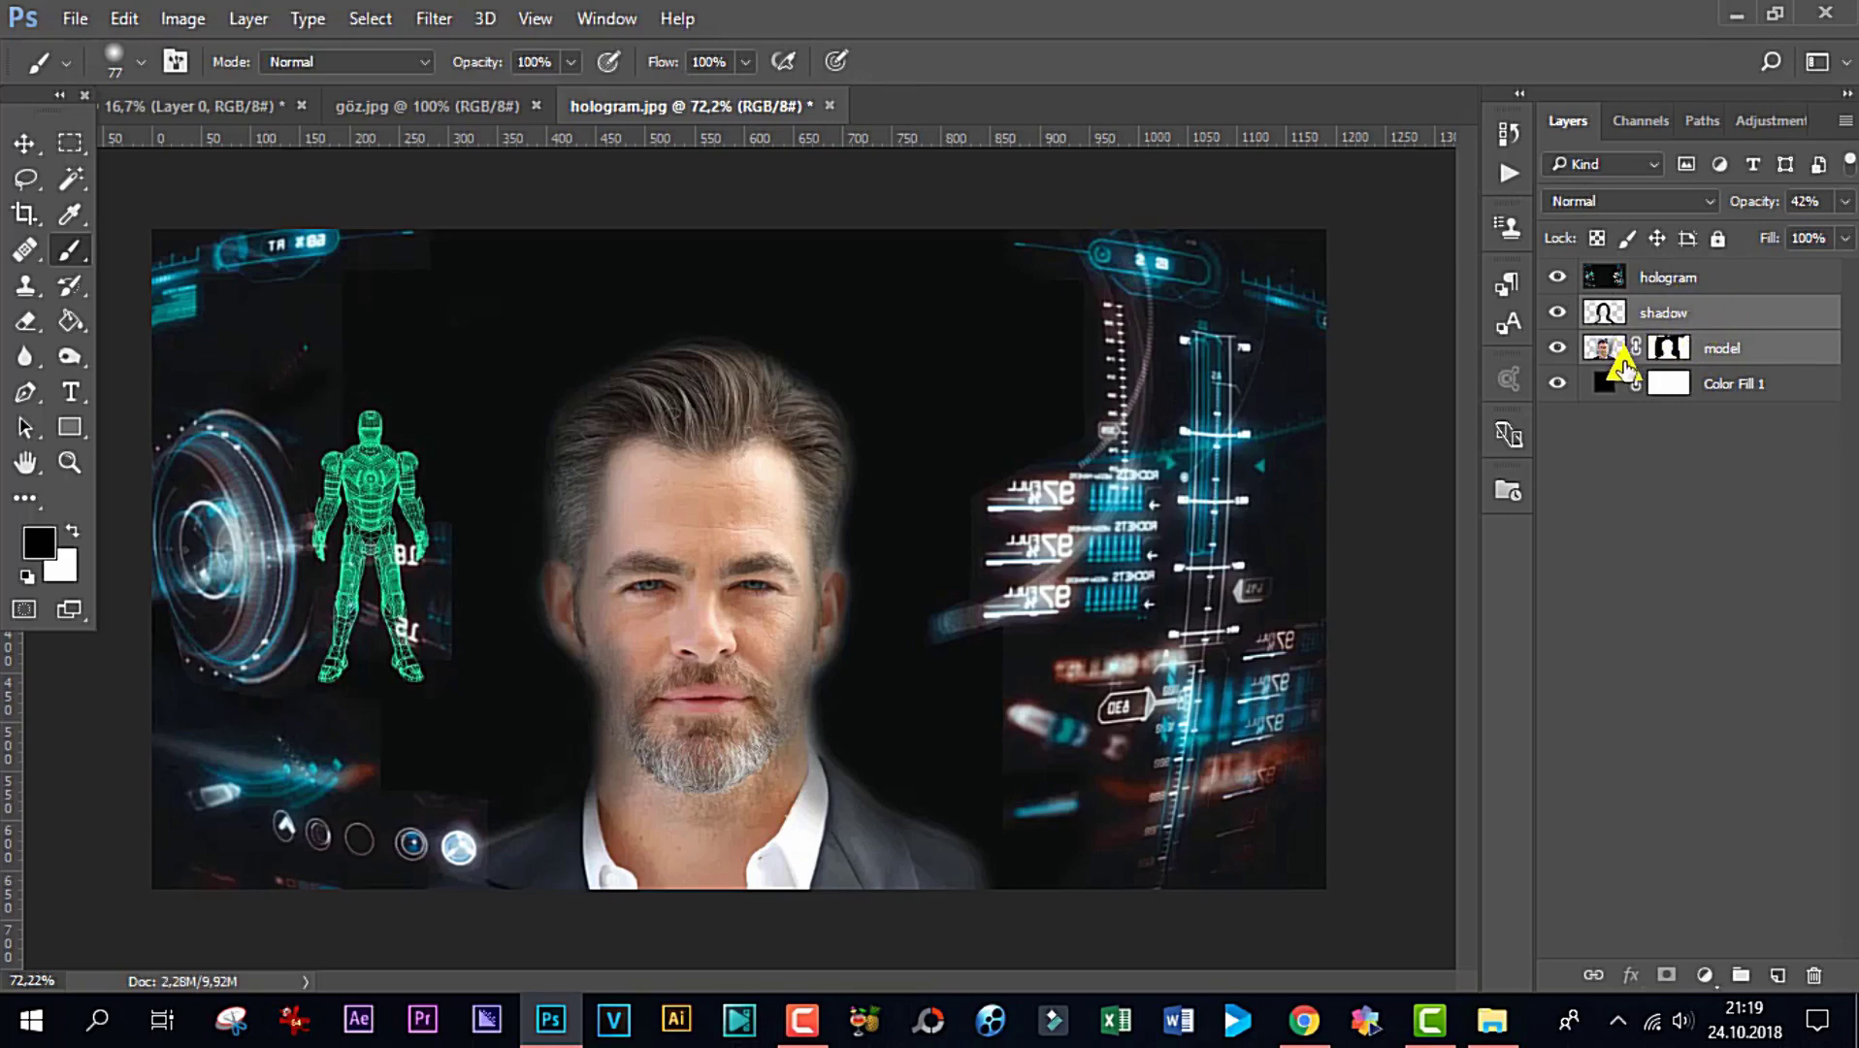
pyautogui.moveTo(1608, 351); pyautogui.dragTo(1754, 989)
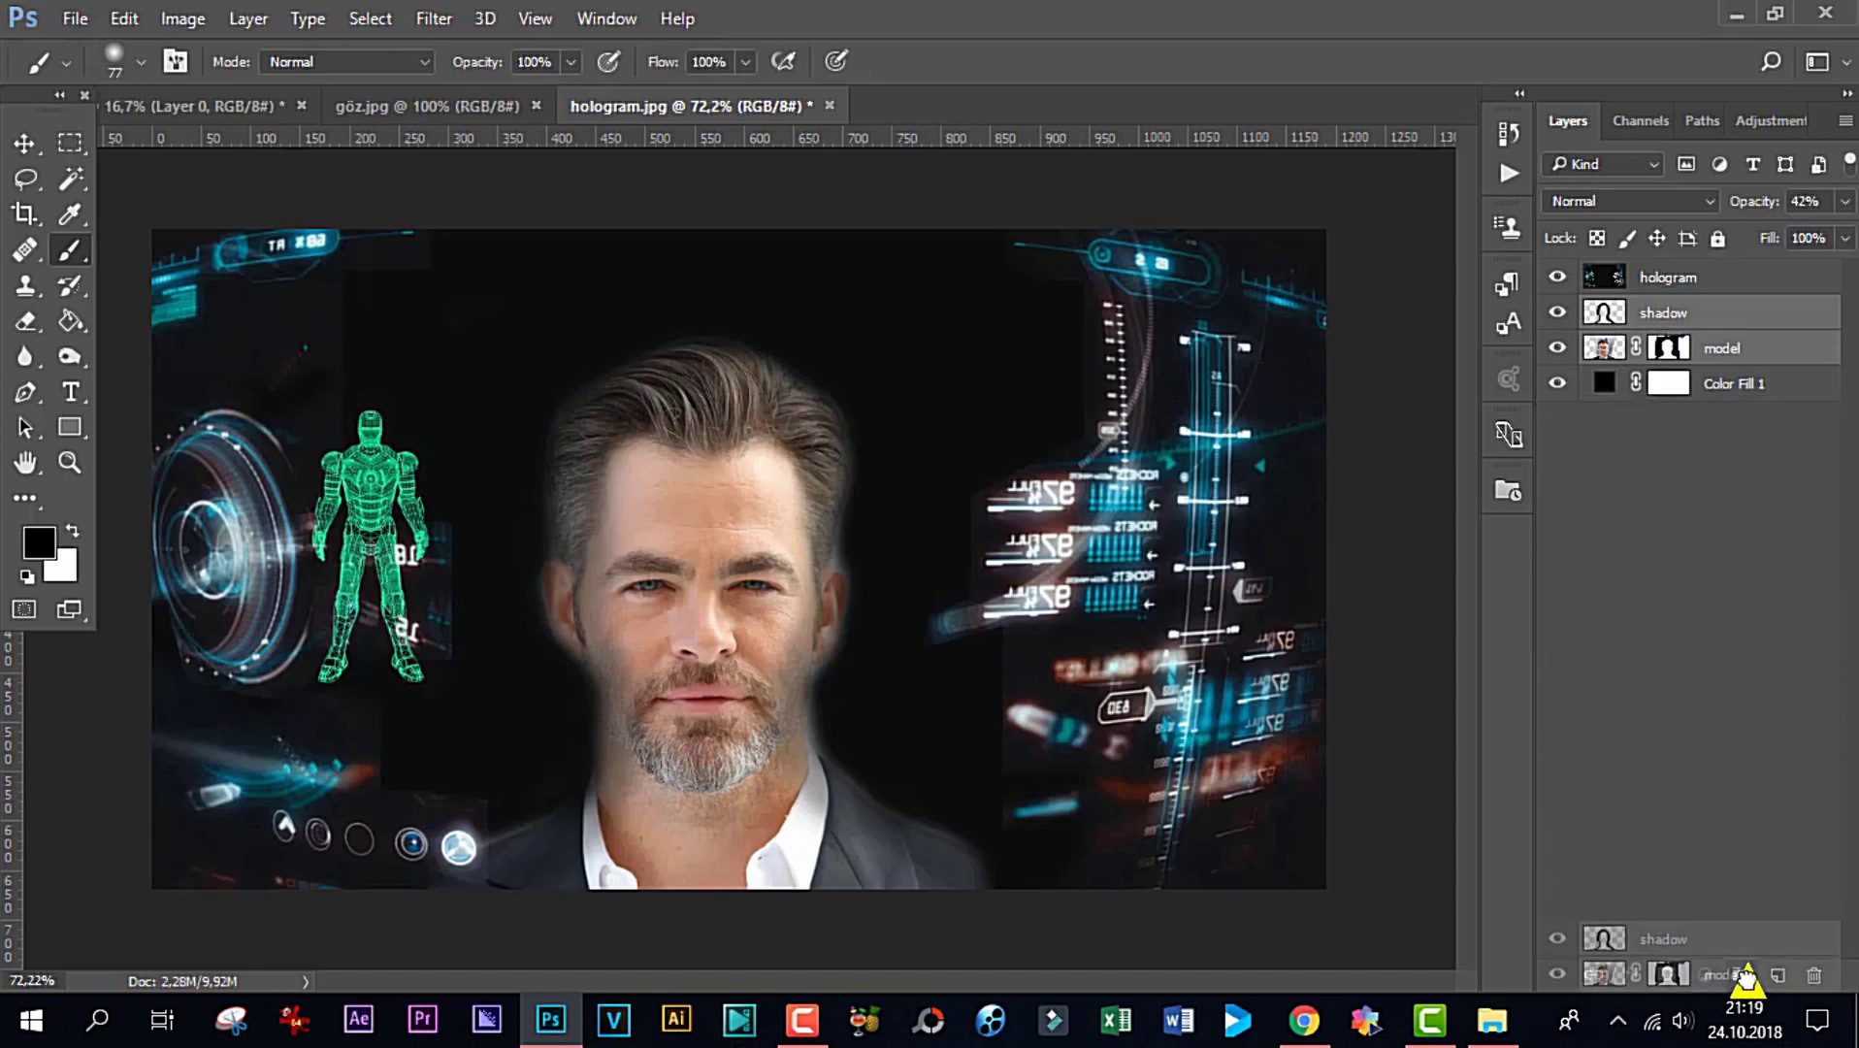
pyautogui.moveTo(1746, 978); pyautogui.dragTo(1743, 977)
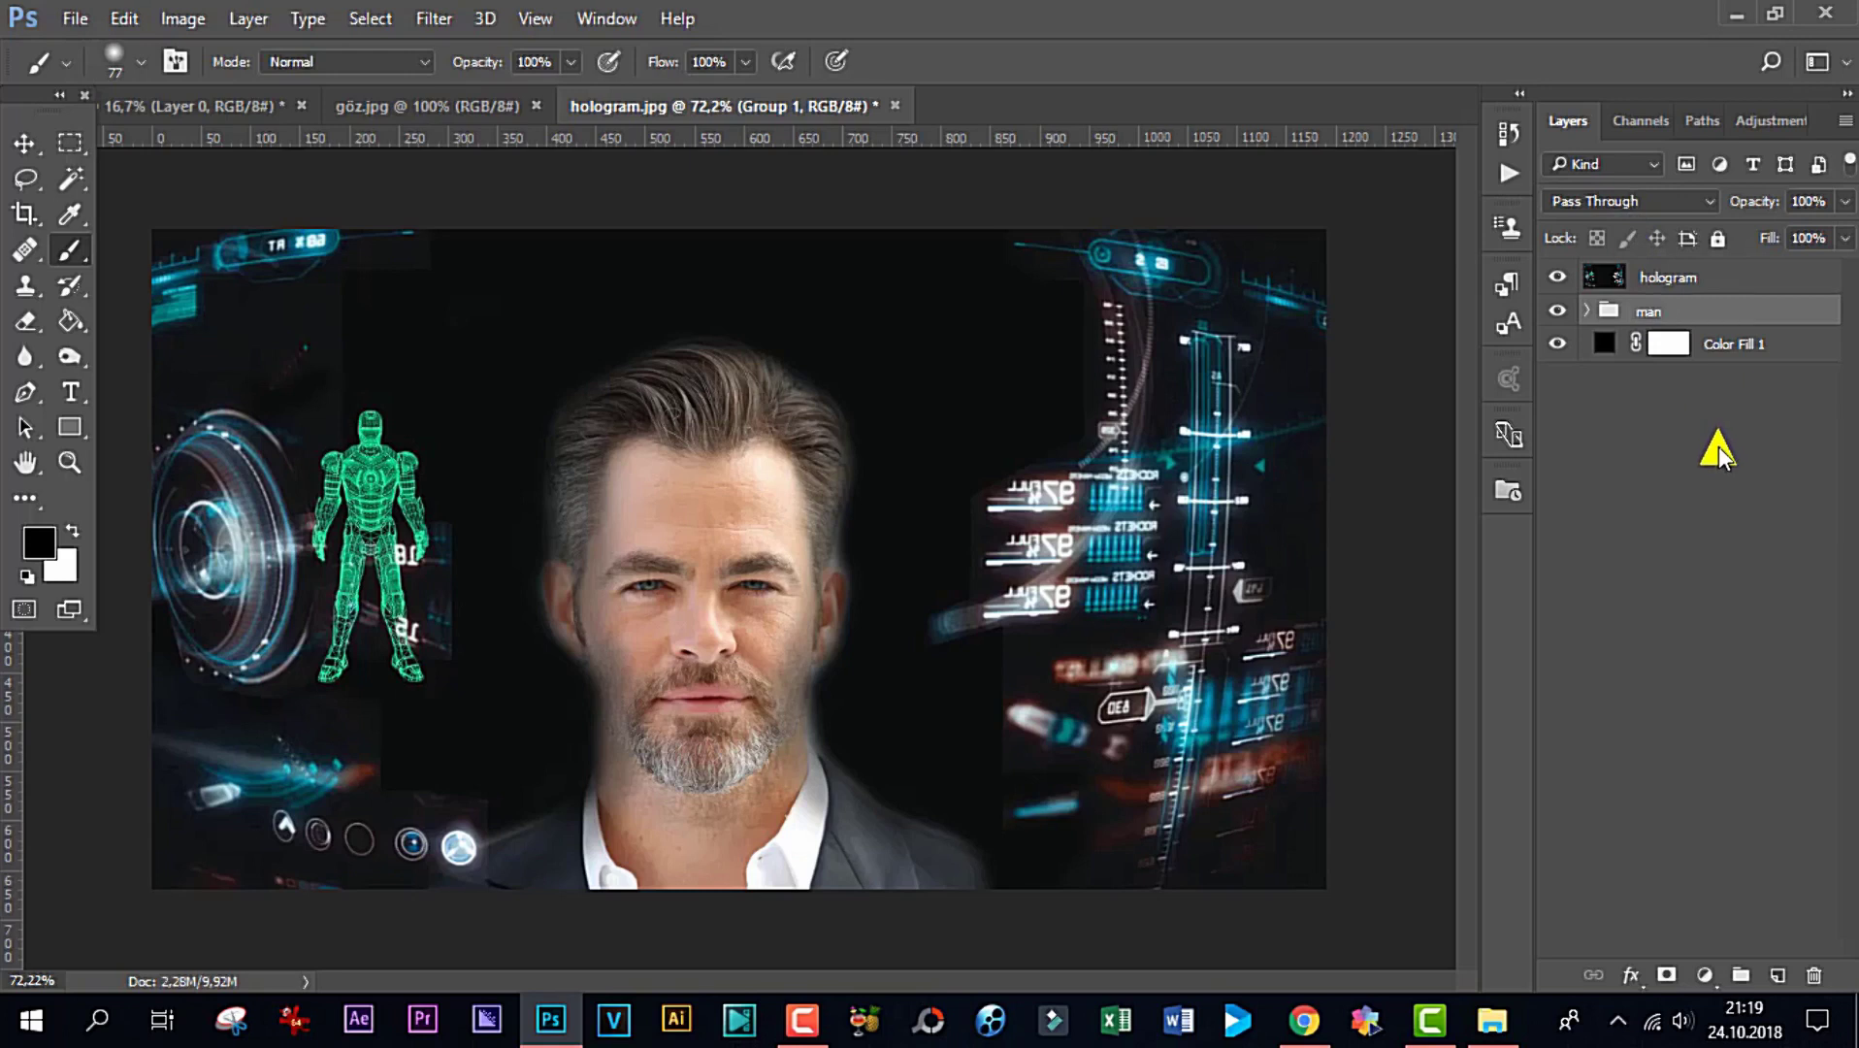
pyautogui.click(1718, 447)
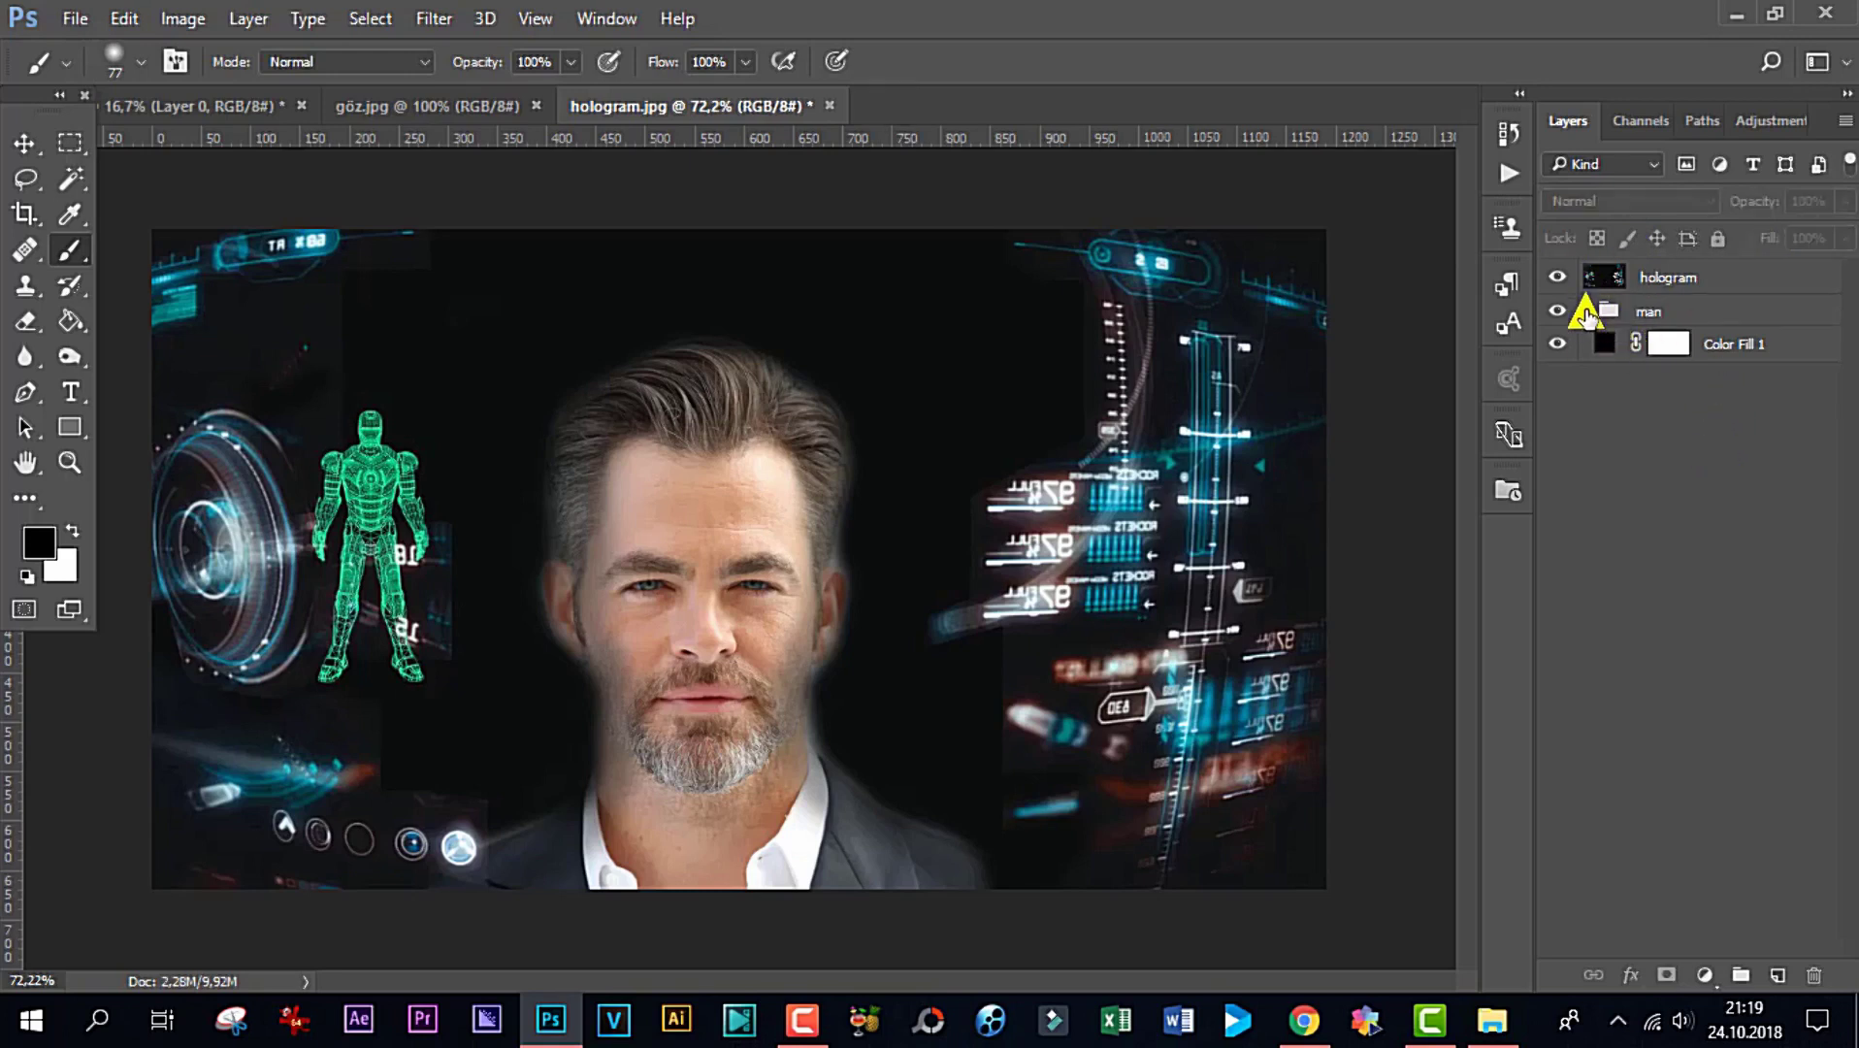
pyautogui.click(1587, 310)
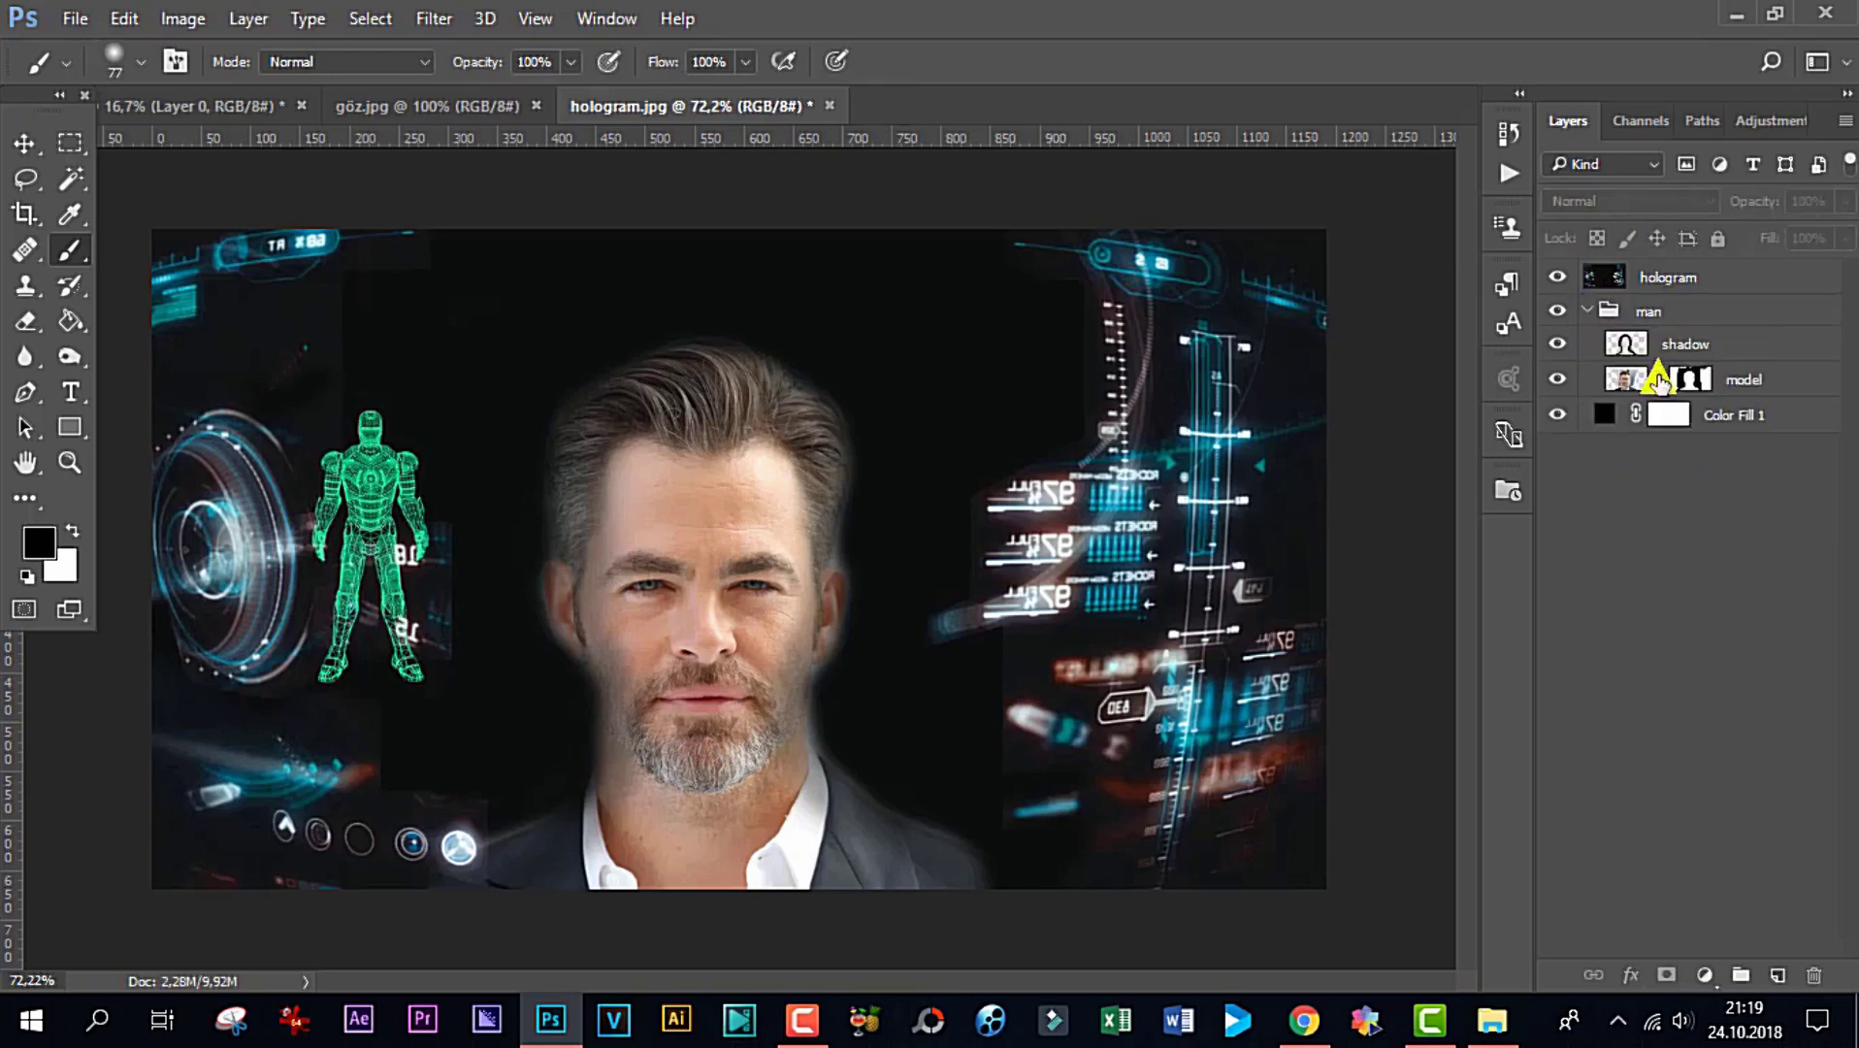
pyautogui.click(1588, 311)
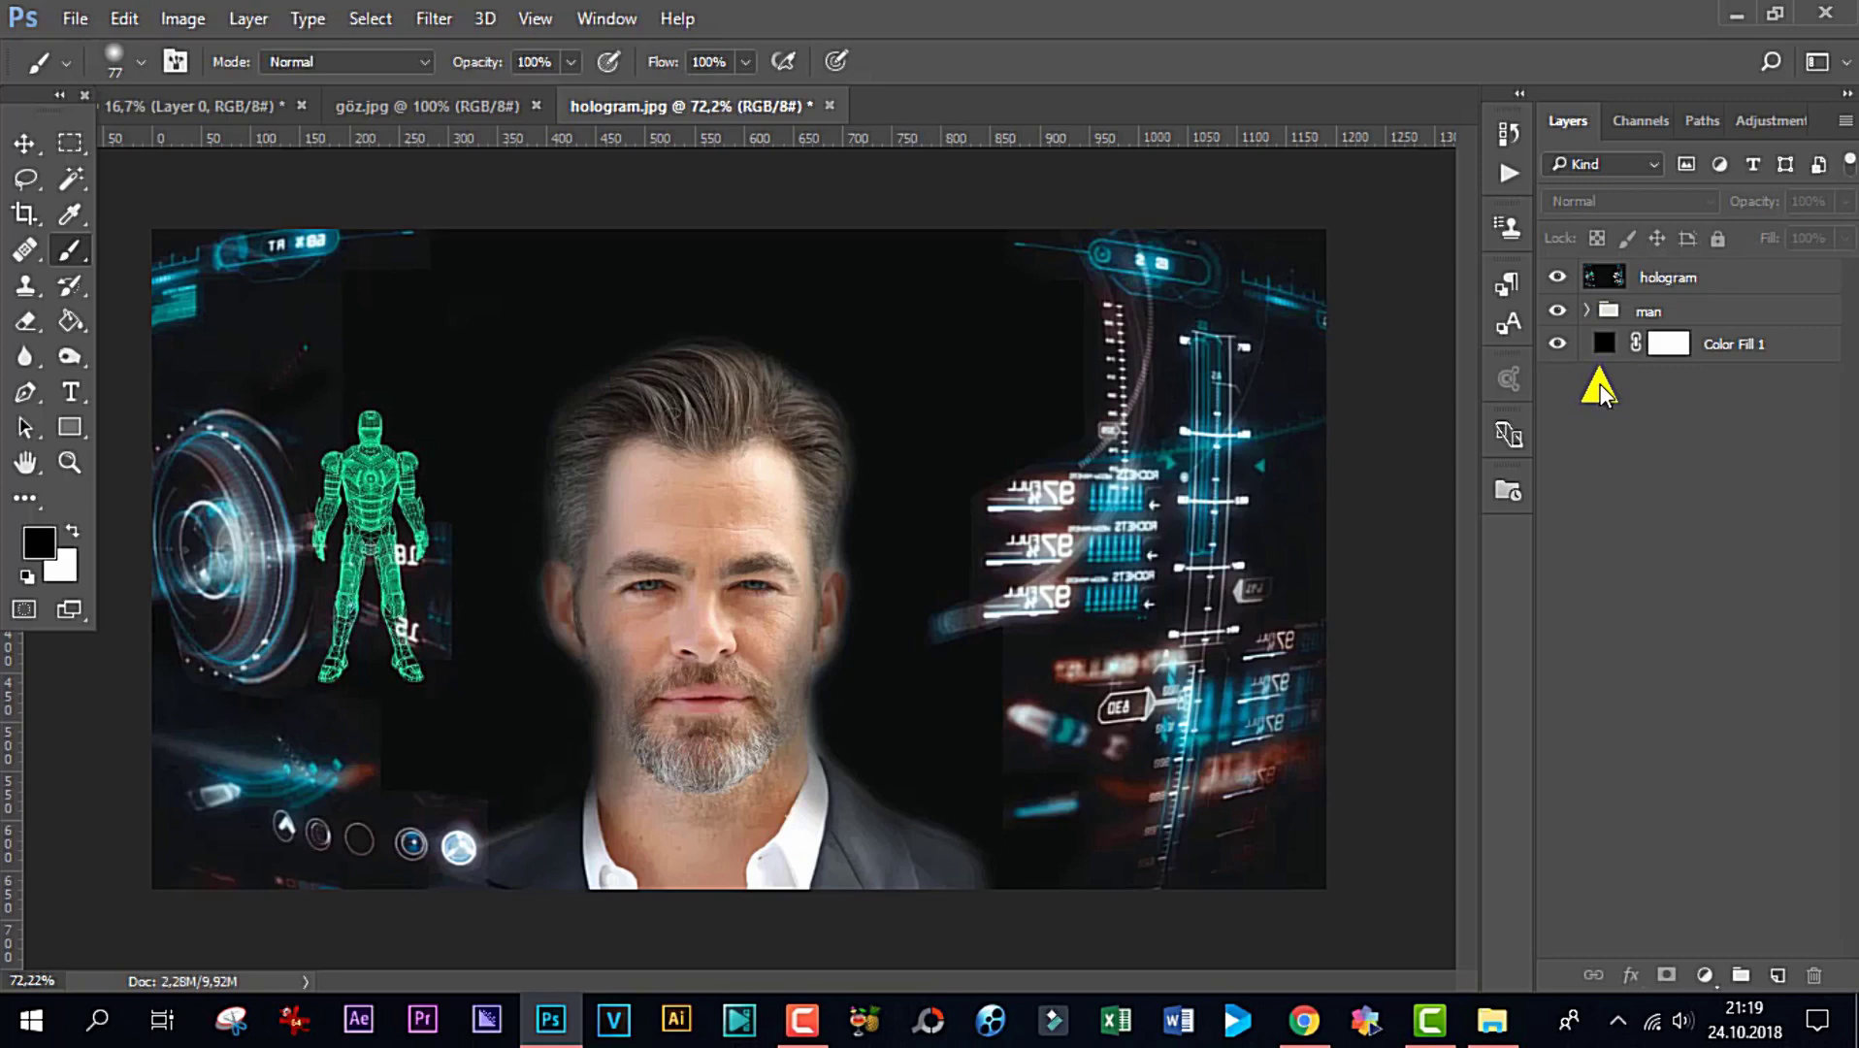
pyautogui.click(1644, 311)
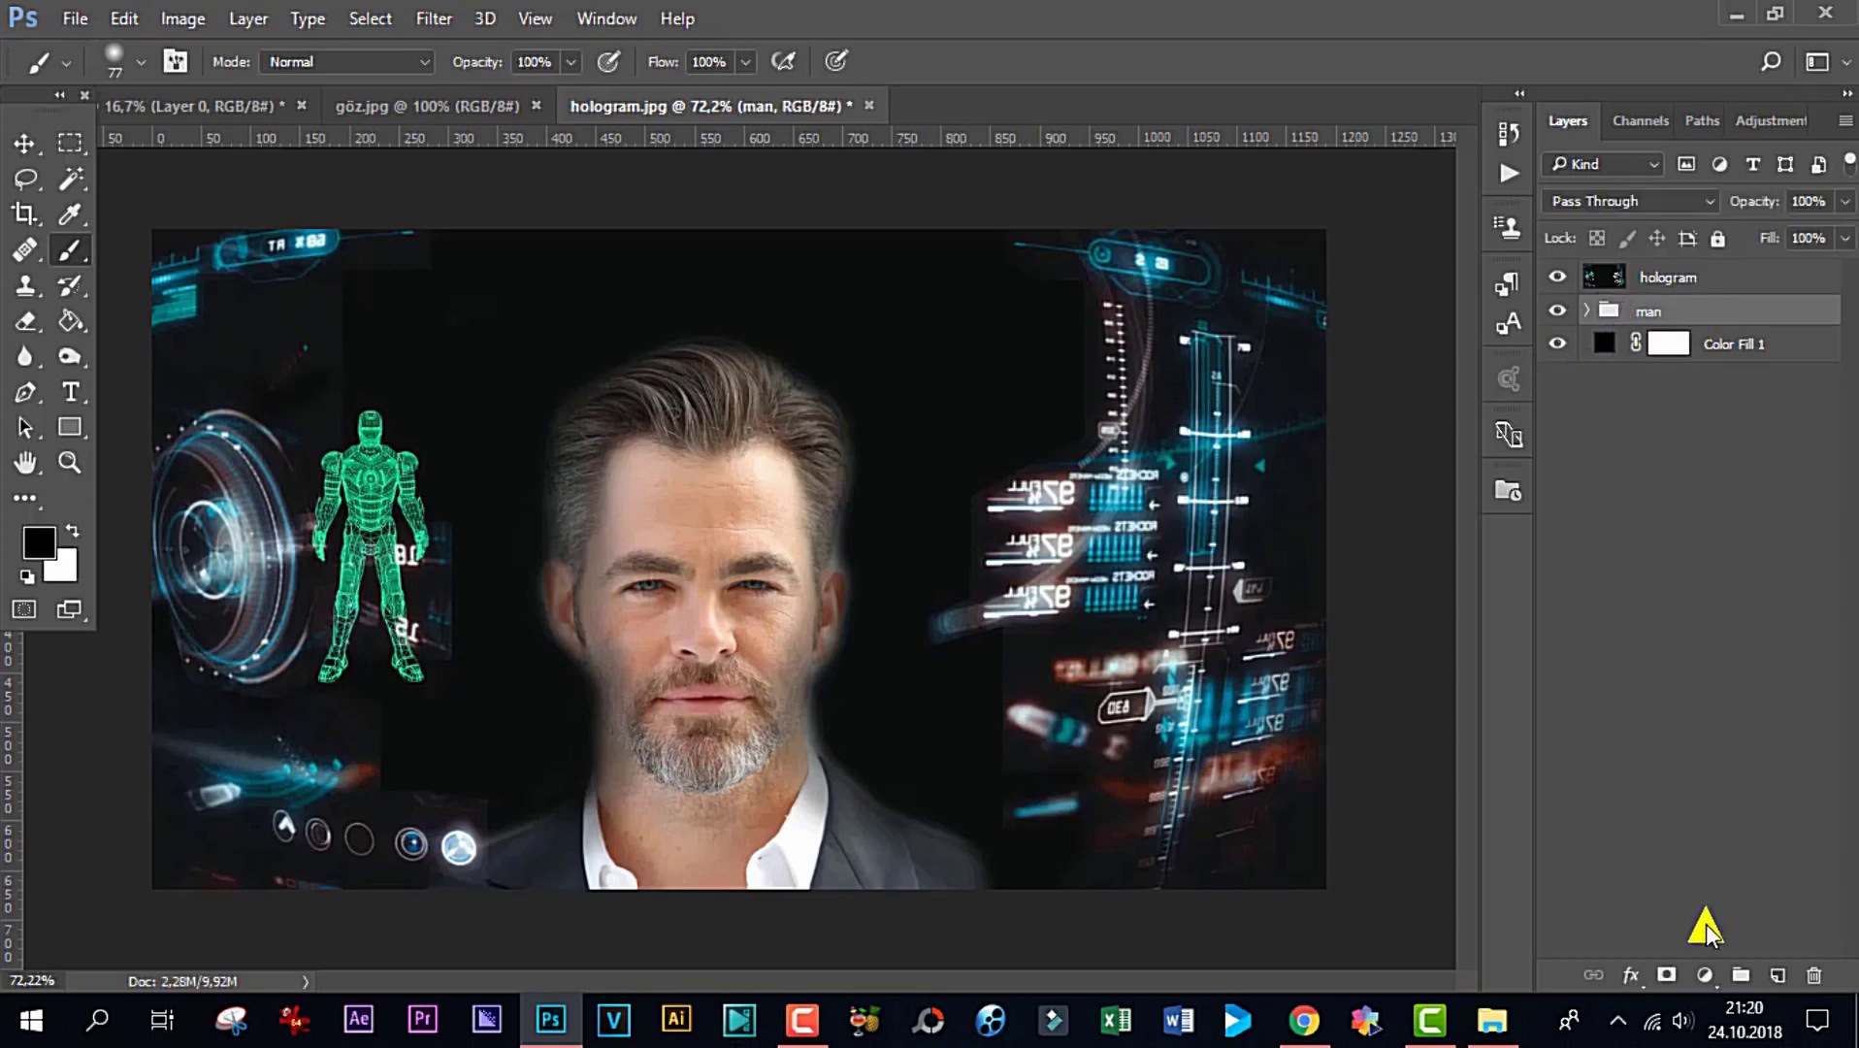
# Add a Color Balance adjustment layer above the man group
pyautogui.click(1704, 976)
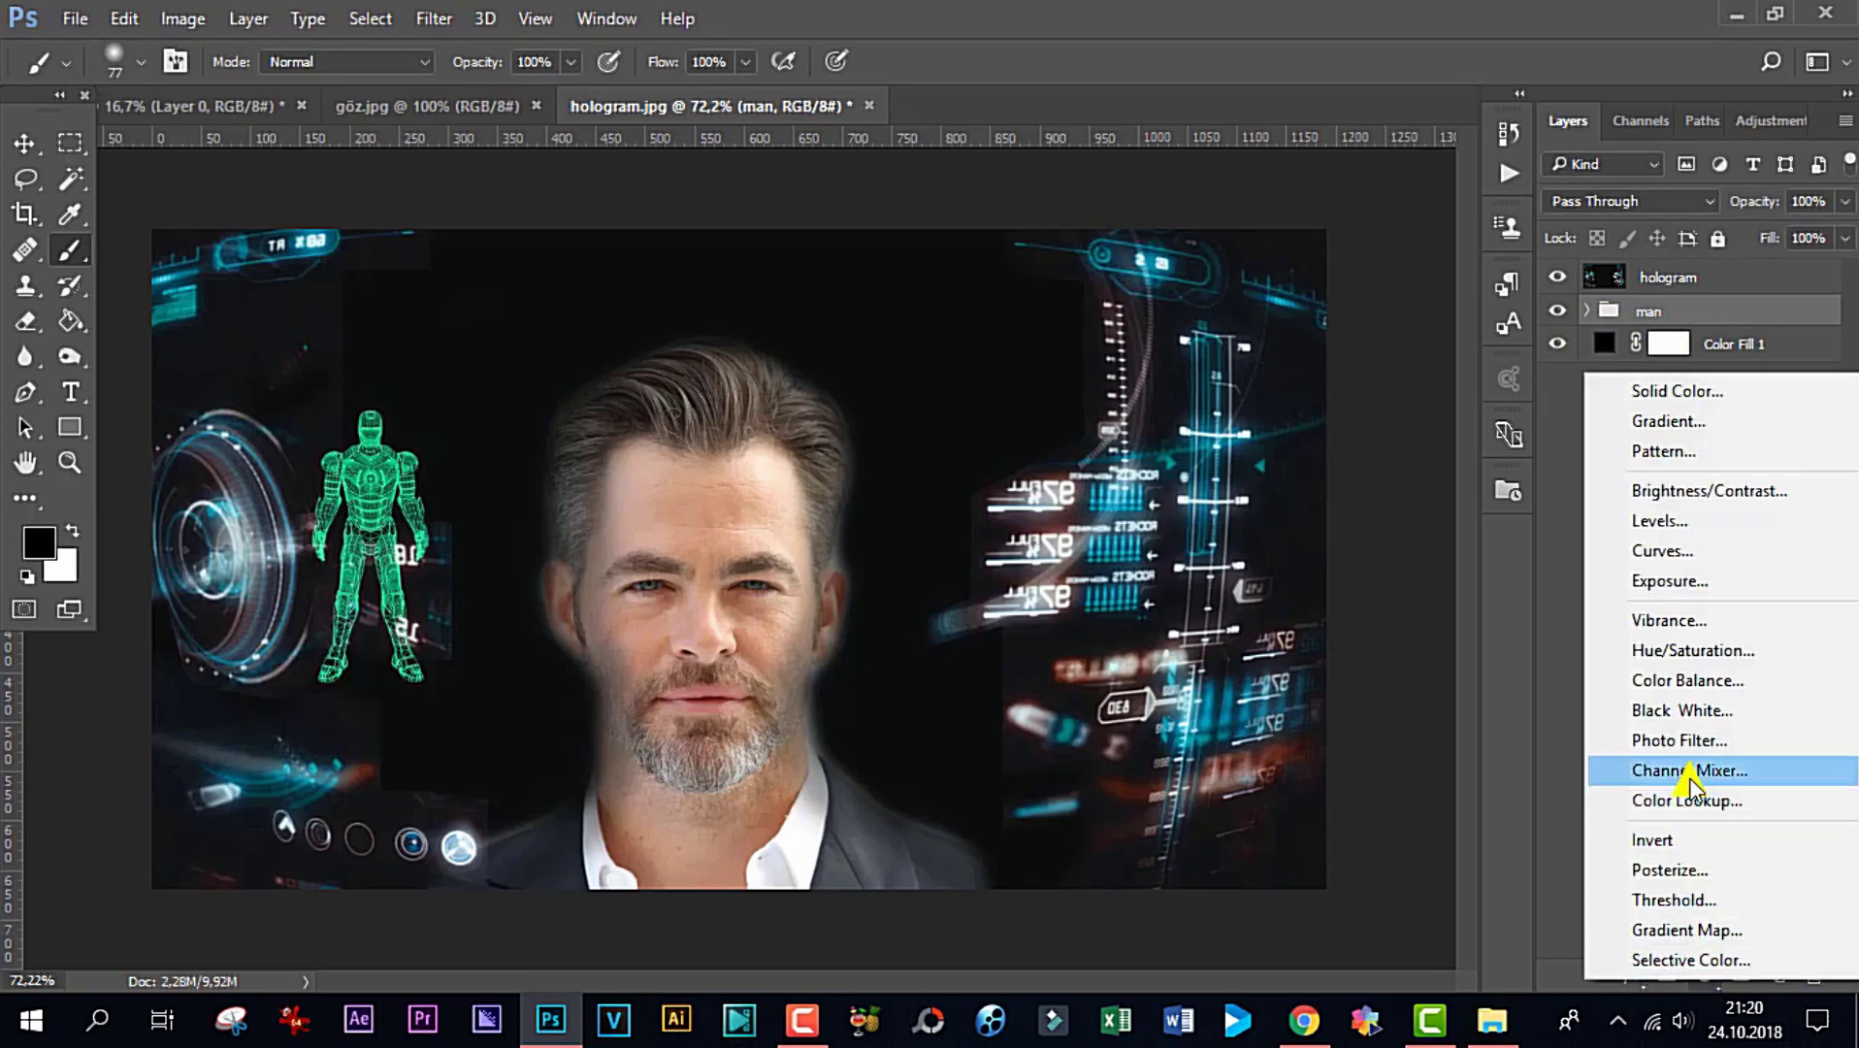
pyautogui.click(1724, 680)
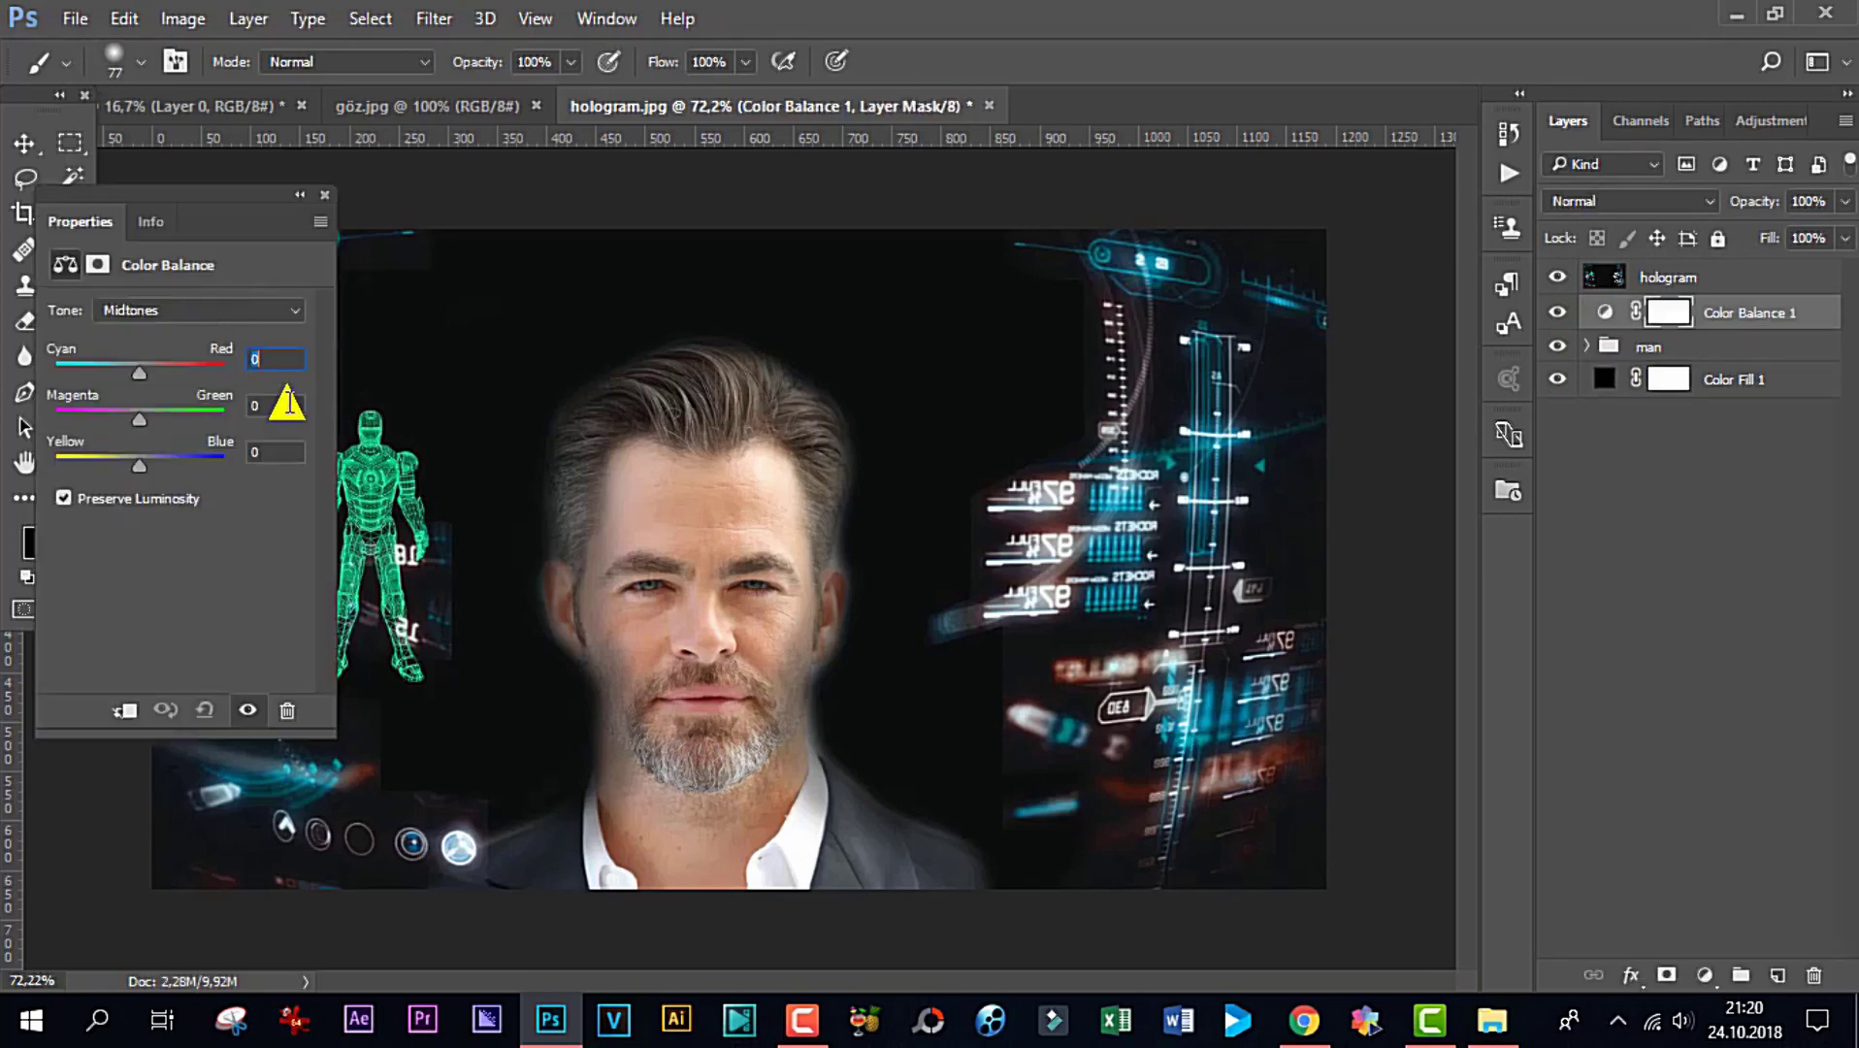
pyautogui.click(1222, 622)
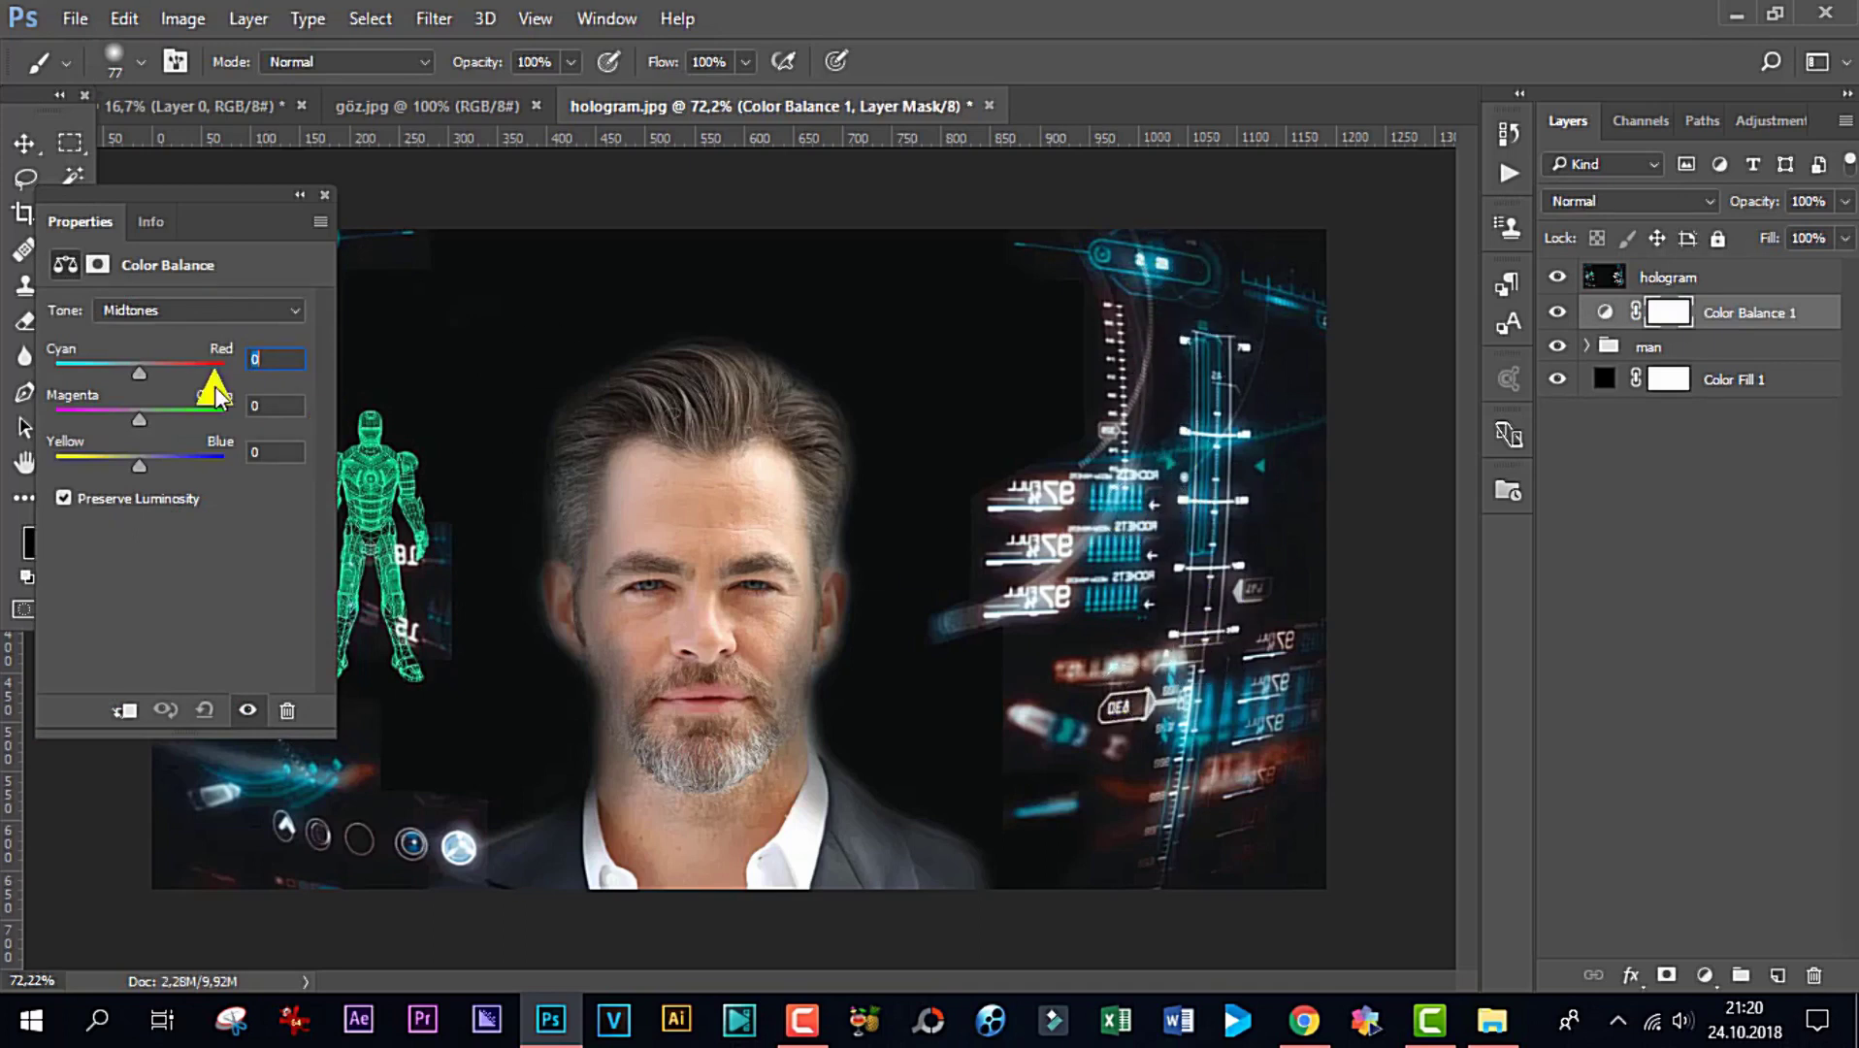
# Set the Color Balance midtones to Cyan -100 and Blue +63
pyautogui.moveTo(139, 373); pyautogui.dragTo(85, 373)
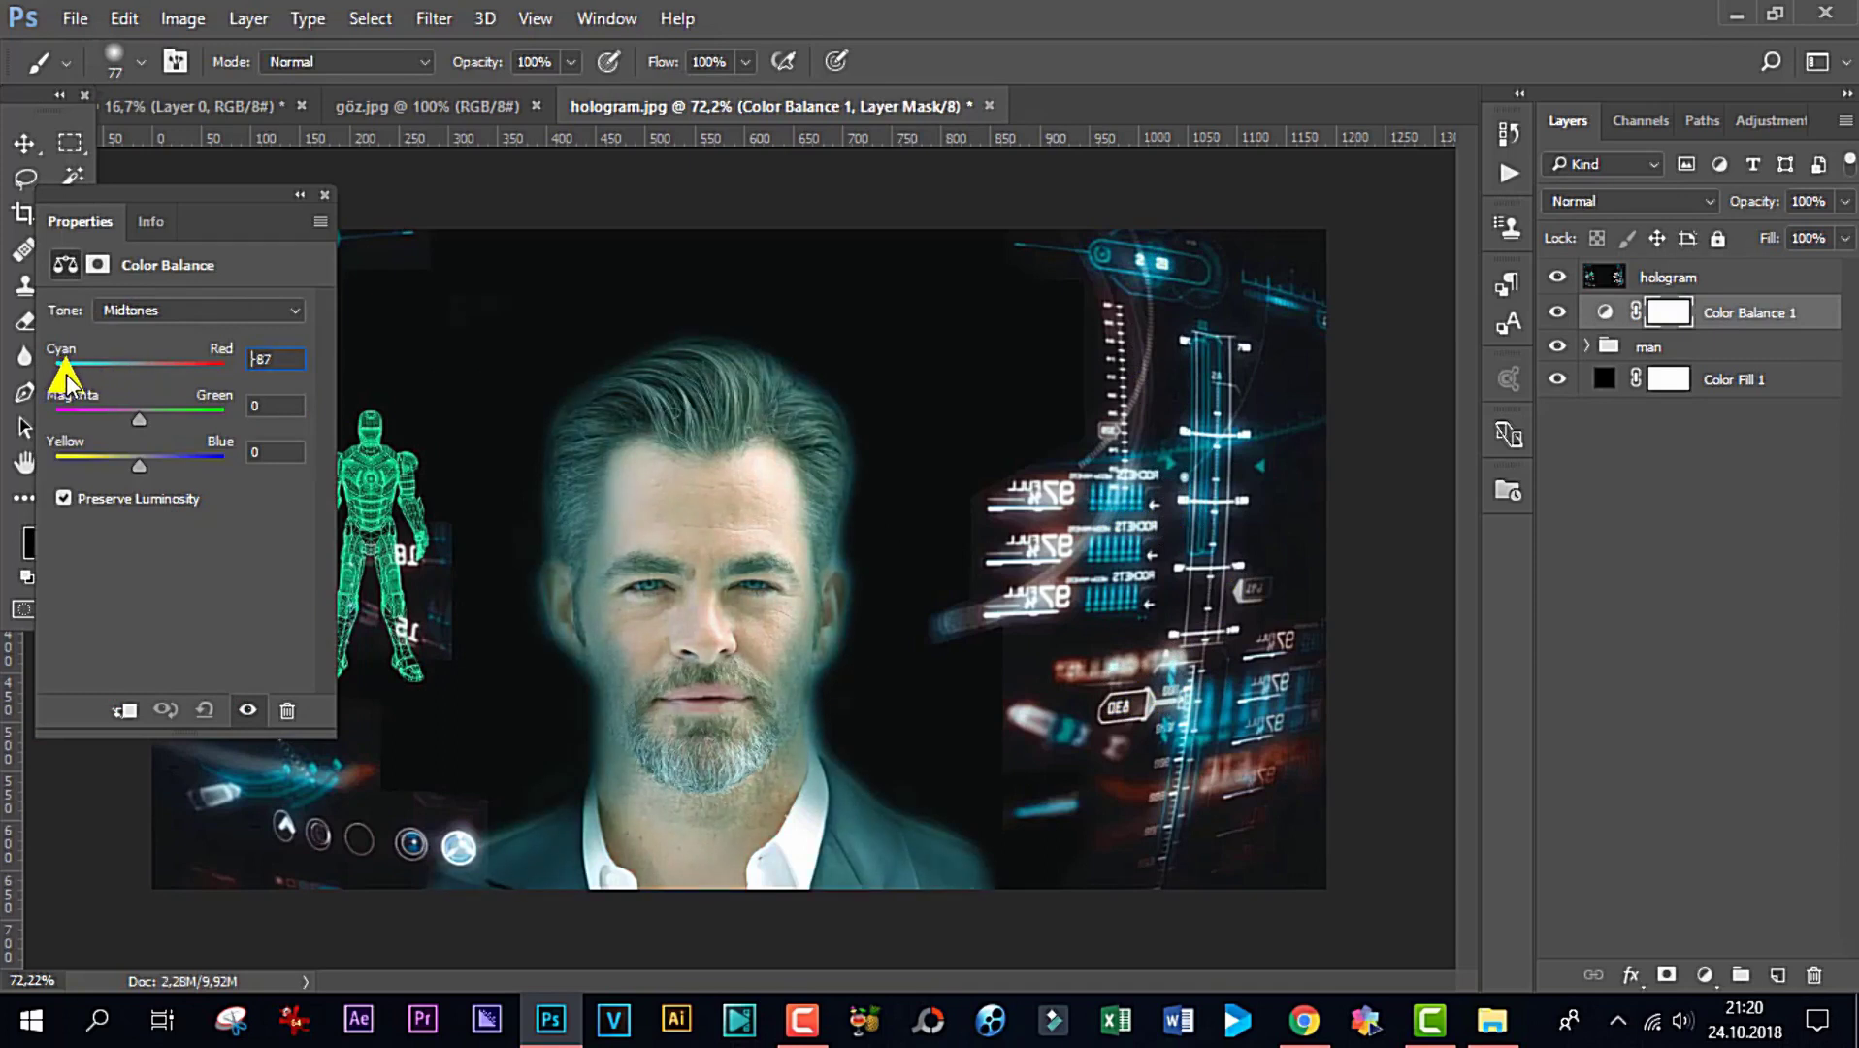
pyautogui.moveTo(155, 473)
pyautogui.mouseDown()
pyautogui.moveTo(284, 486)
pyautogui.moveTo(70, 469)
pyautogui.moveTo(168, 465)
pyautogui.mouseUp()
pyautogui.moveTo(67, 378)
pyautogui.mouseDown()
pyautogui.moveTo(224, 399)
pyautogui.moveTo(68, 395)
pyautogui.mouseUp()
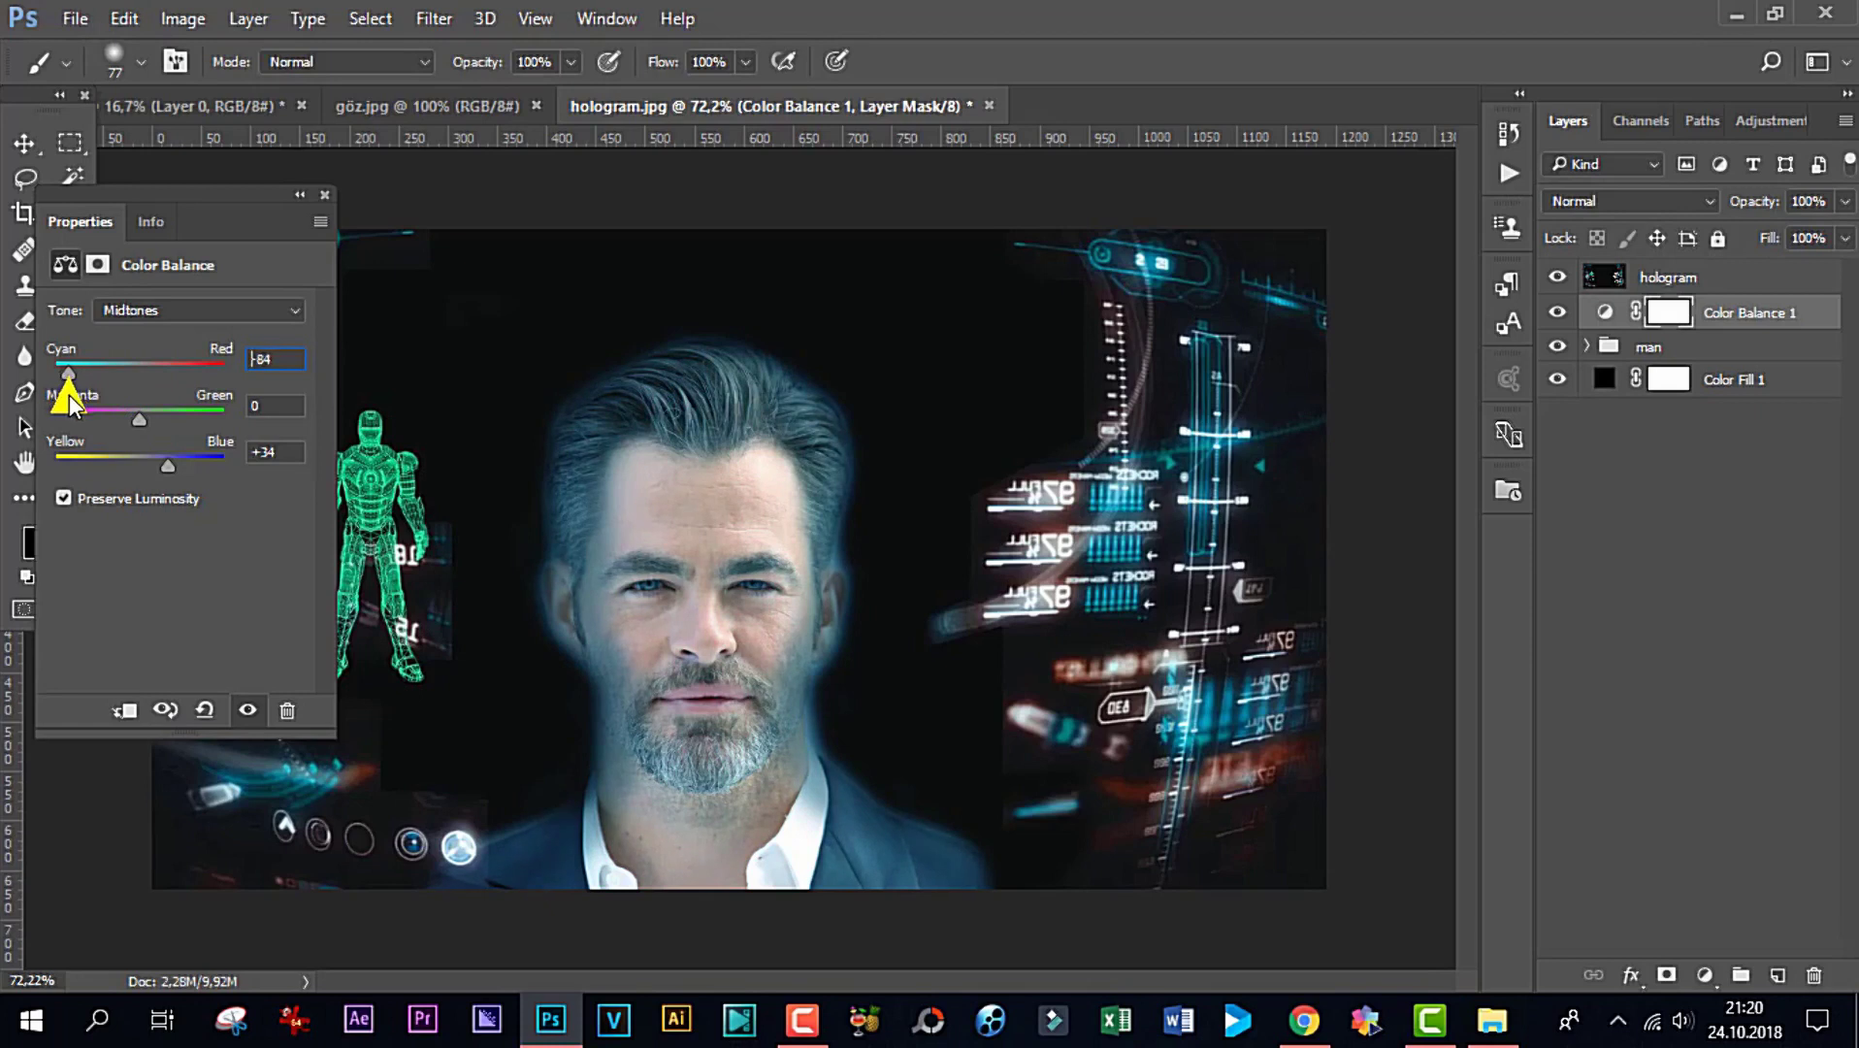
pyautogui.moveTo(186, 469); pyautogui.dragTo(193, 471)
pyautogui.moveTo(71, 374); pyautogui.dragTo(34, 373)
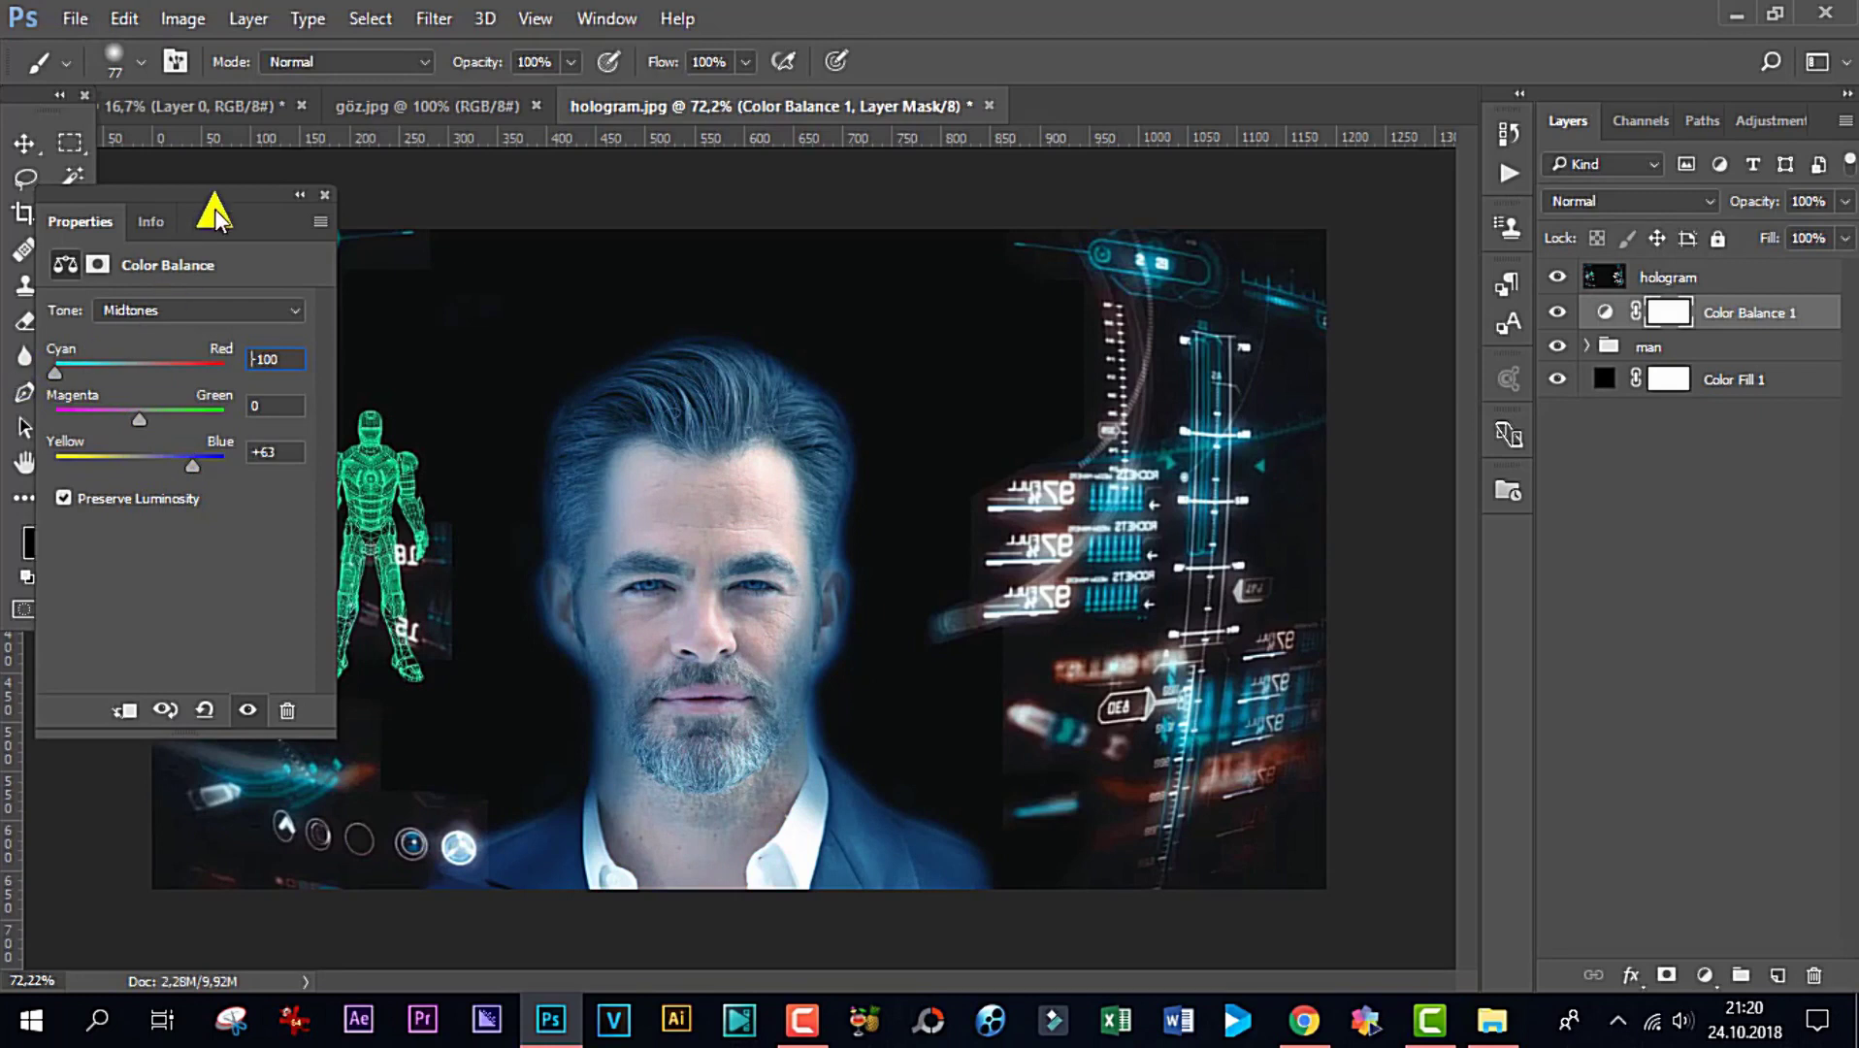
pyautogui.click(323, 194)
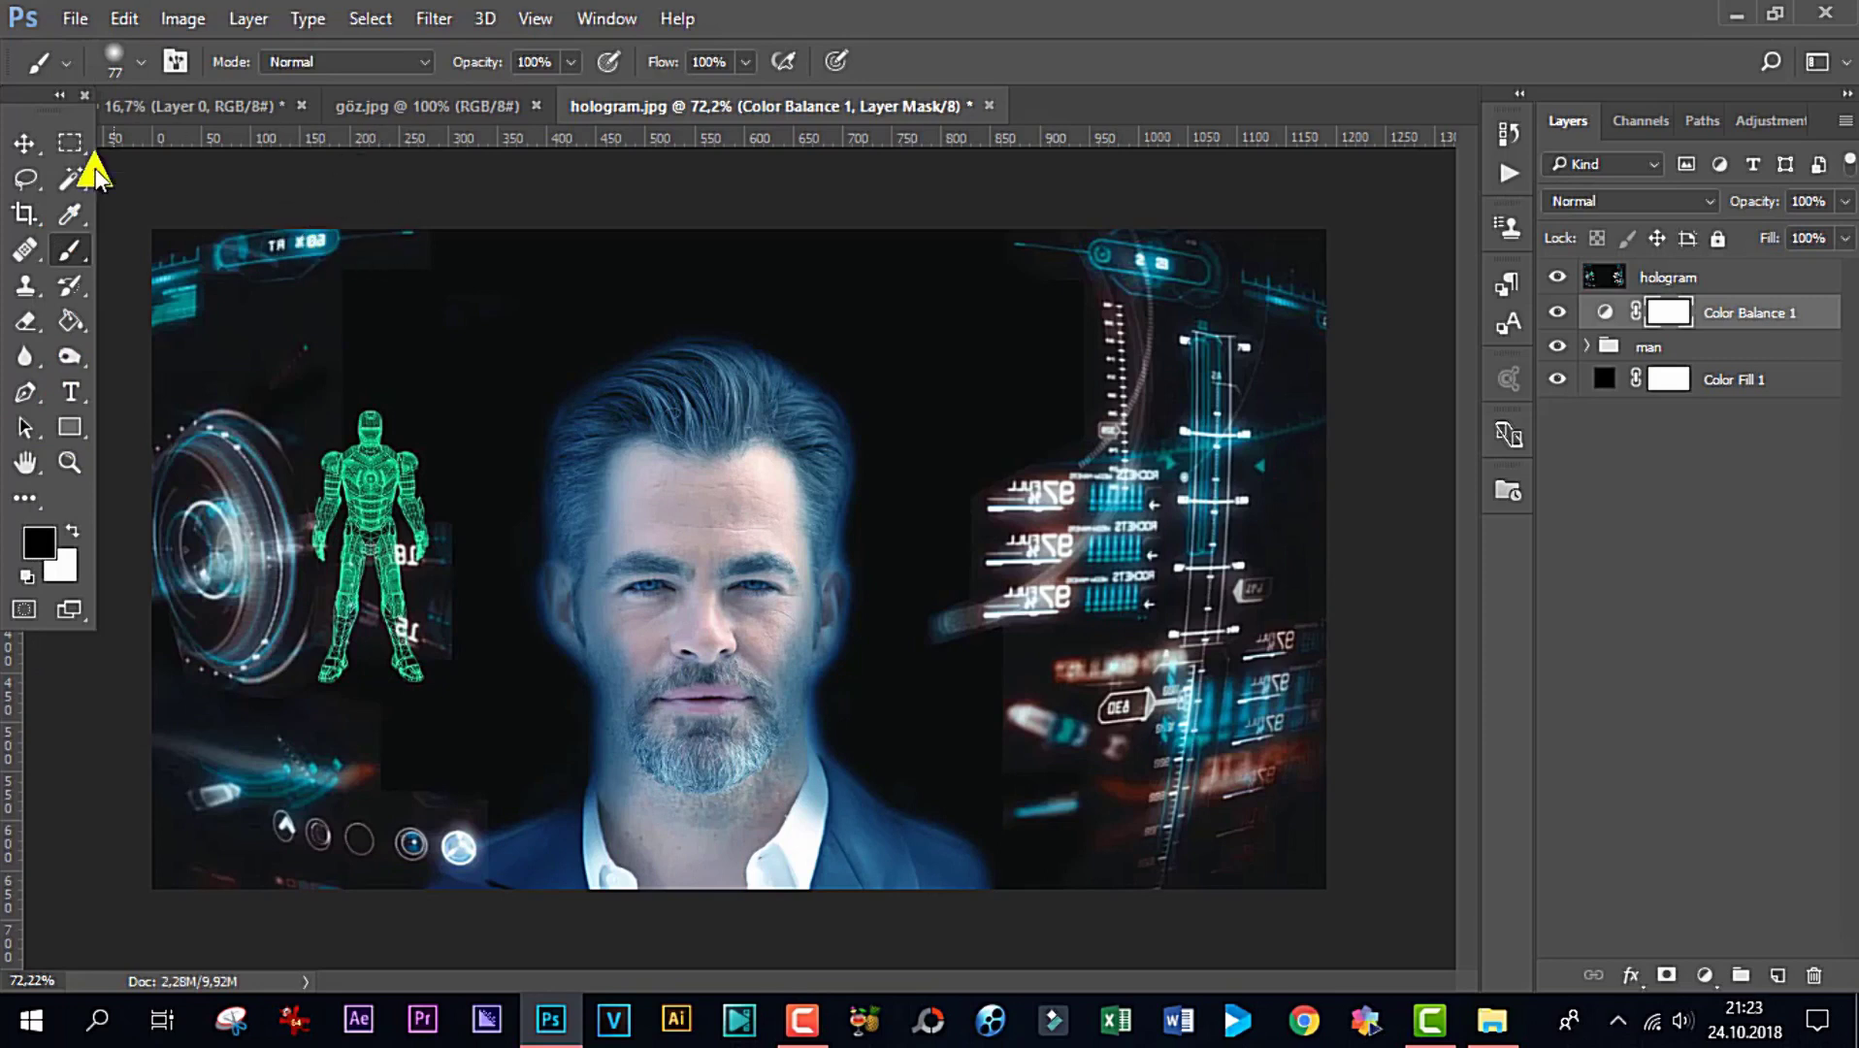
# In göz.jpg, convert the Background into an editable Layer 0
pyautogui.click(24, 143)
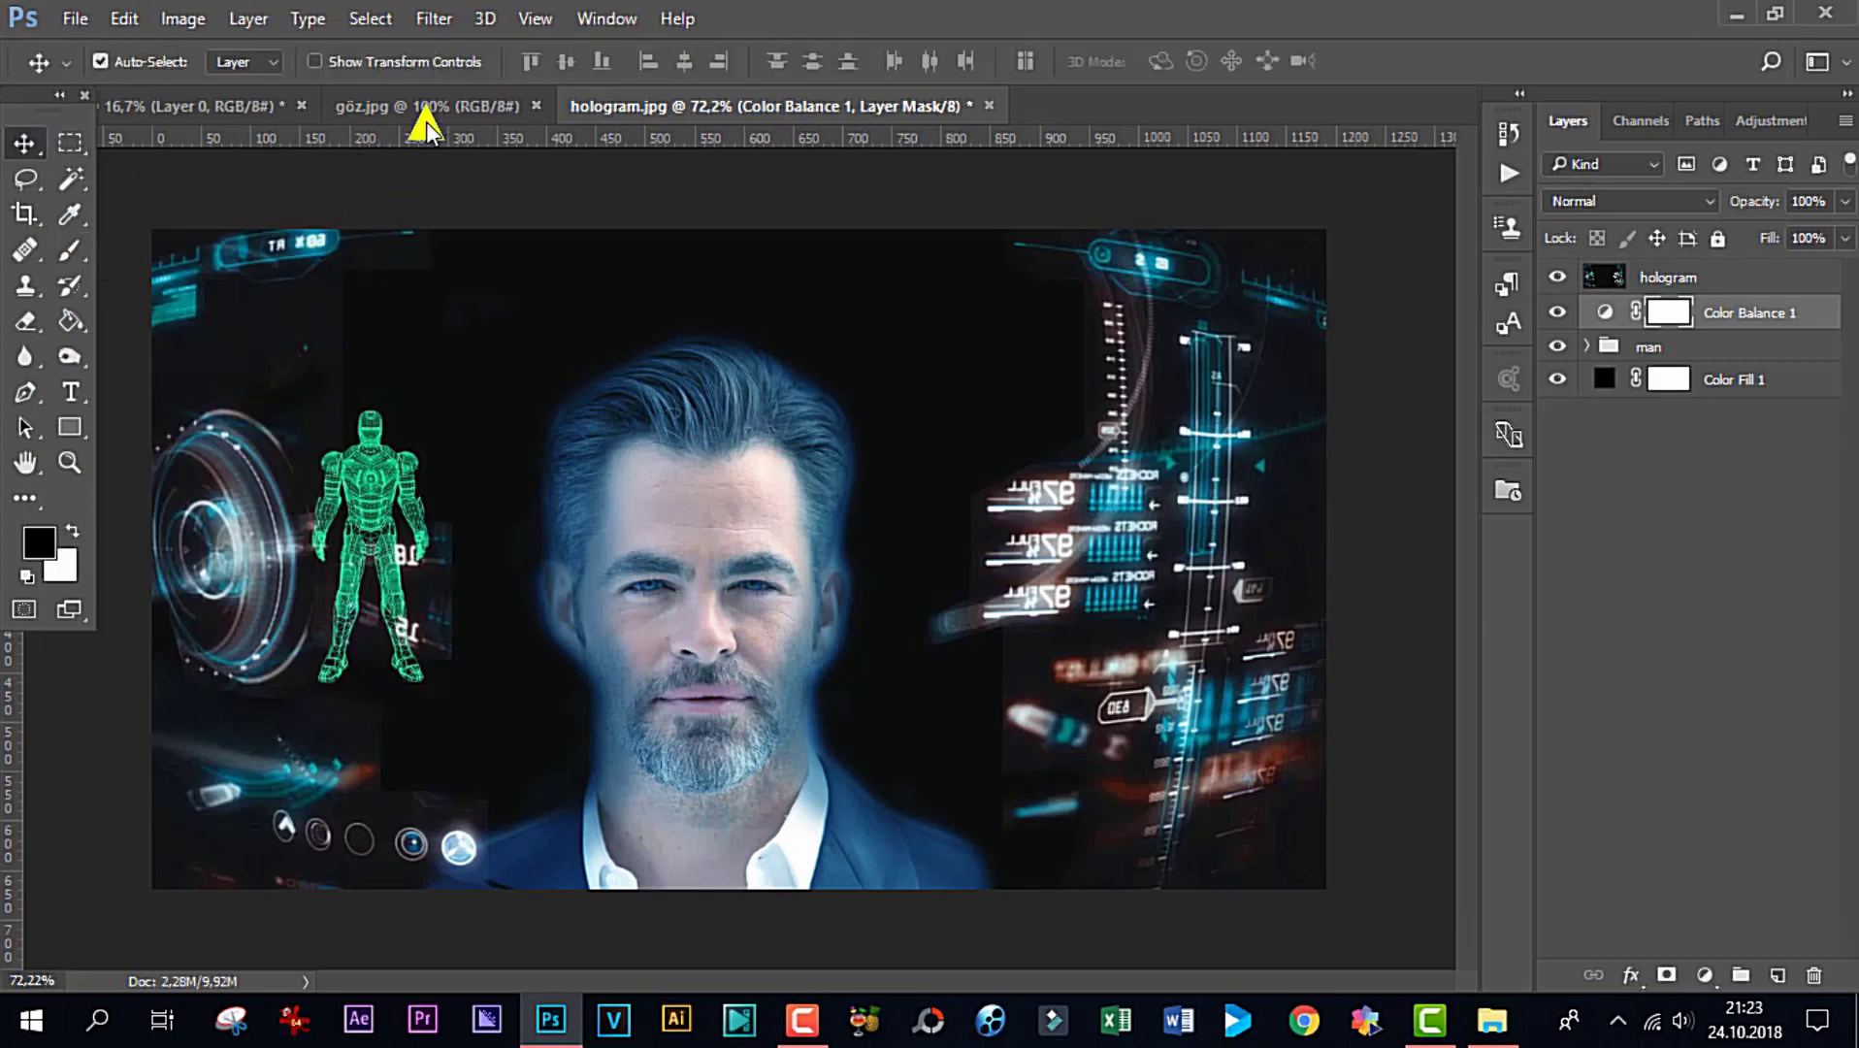
pyautogui.click(174, 105)
pyautogui.click(468, 103)
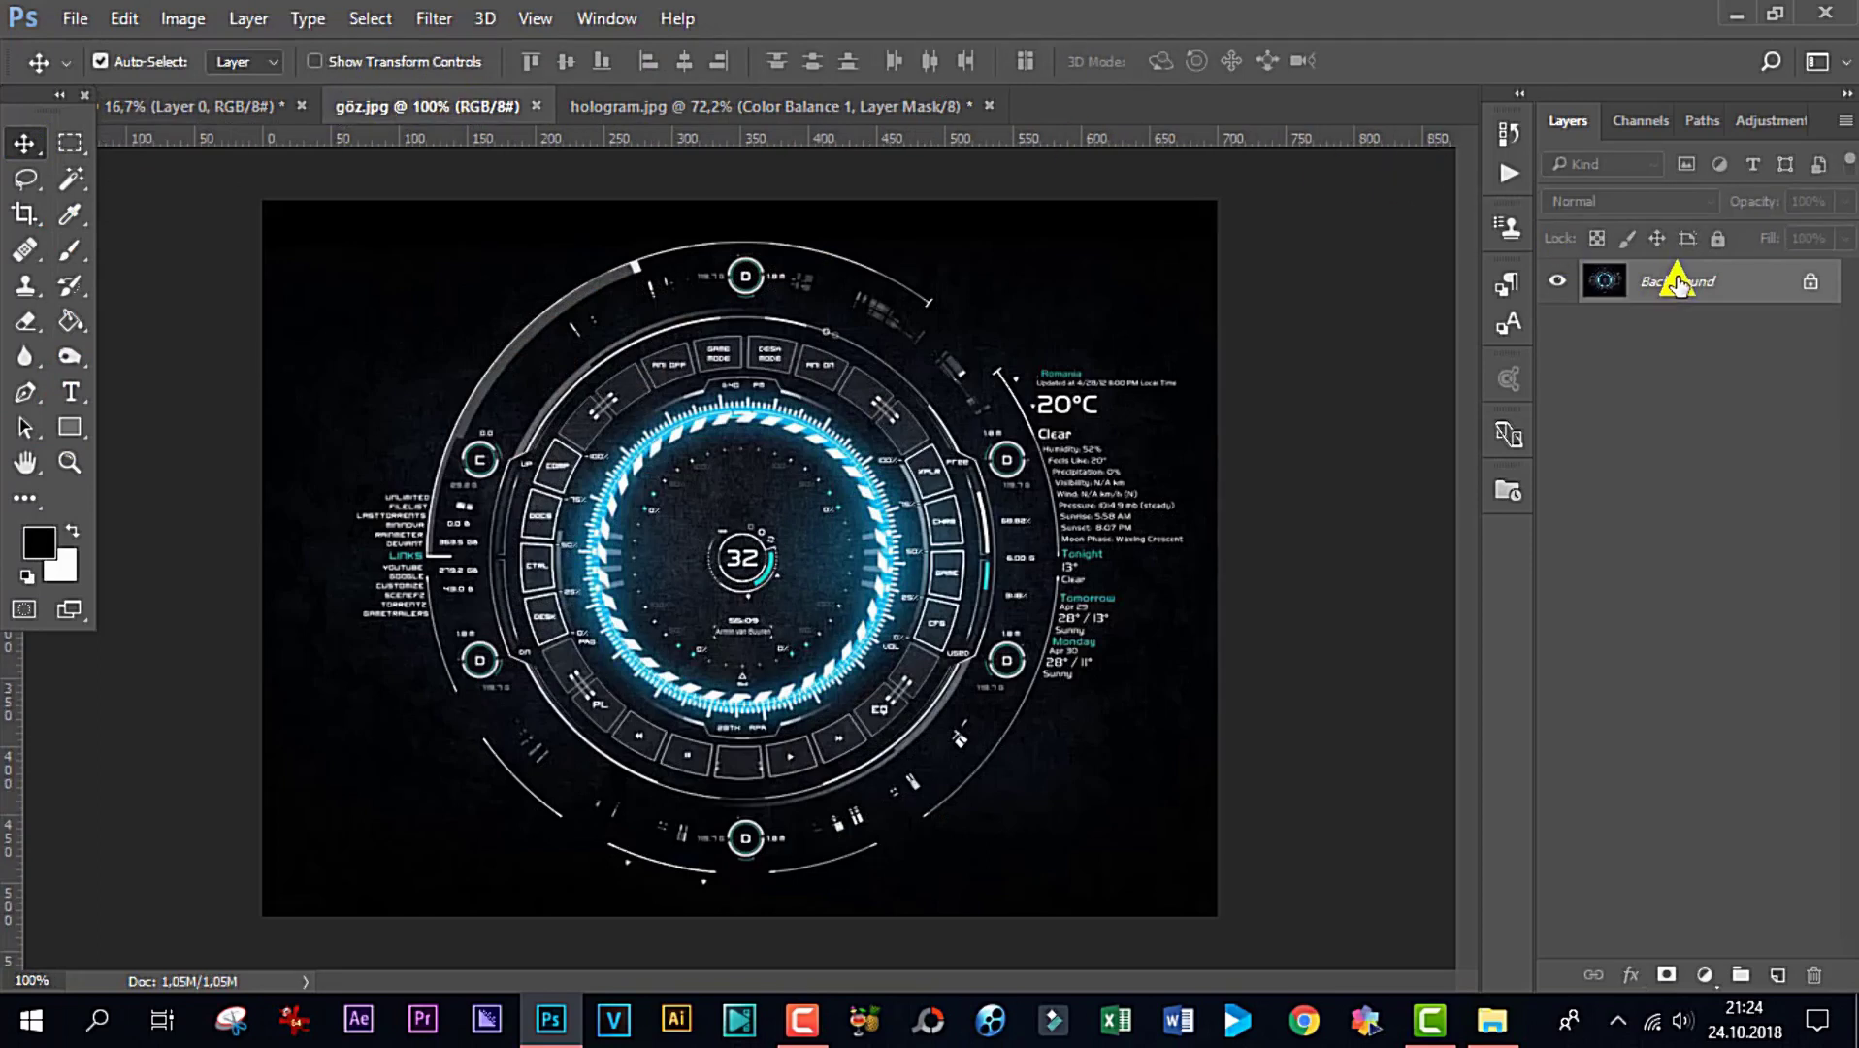
pyautogui.doubleClick(1675, 282)
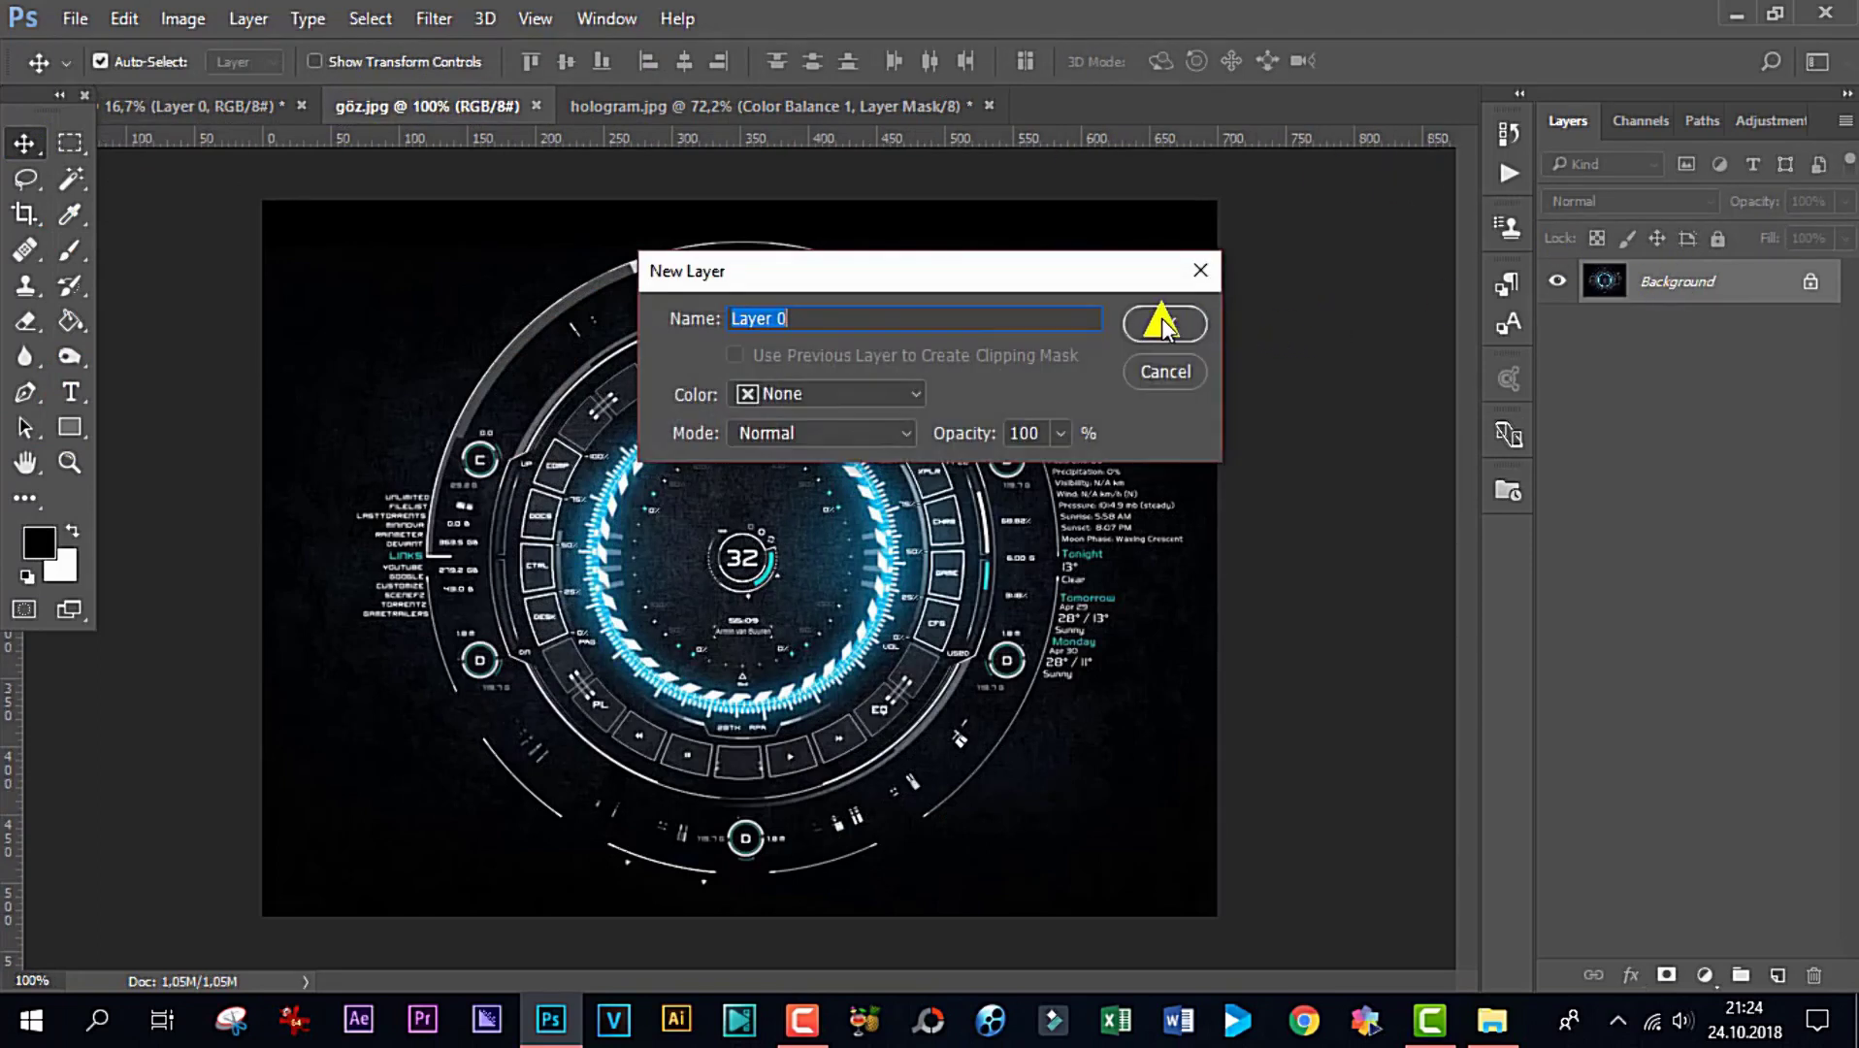
pyautogui.click(1160, 325)
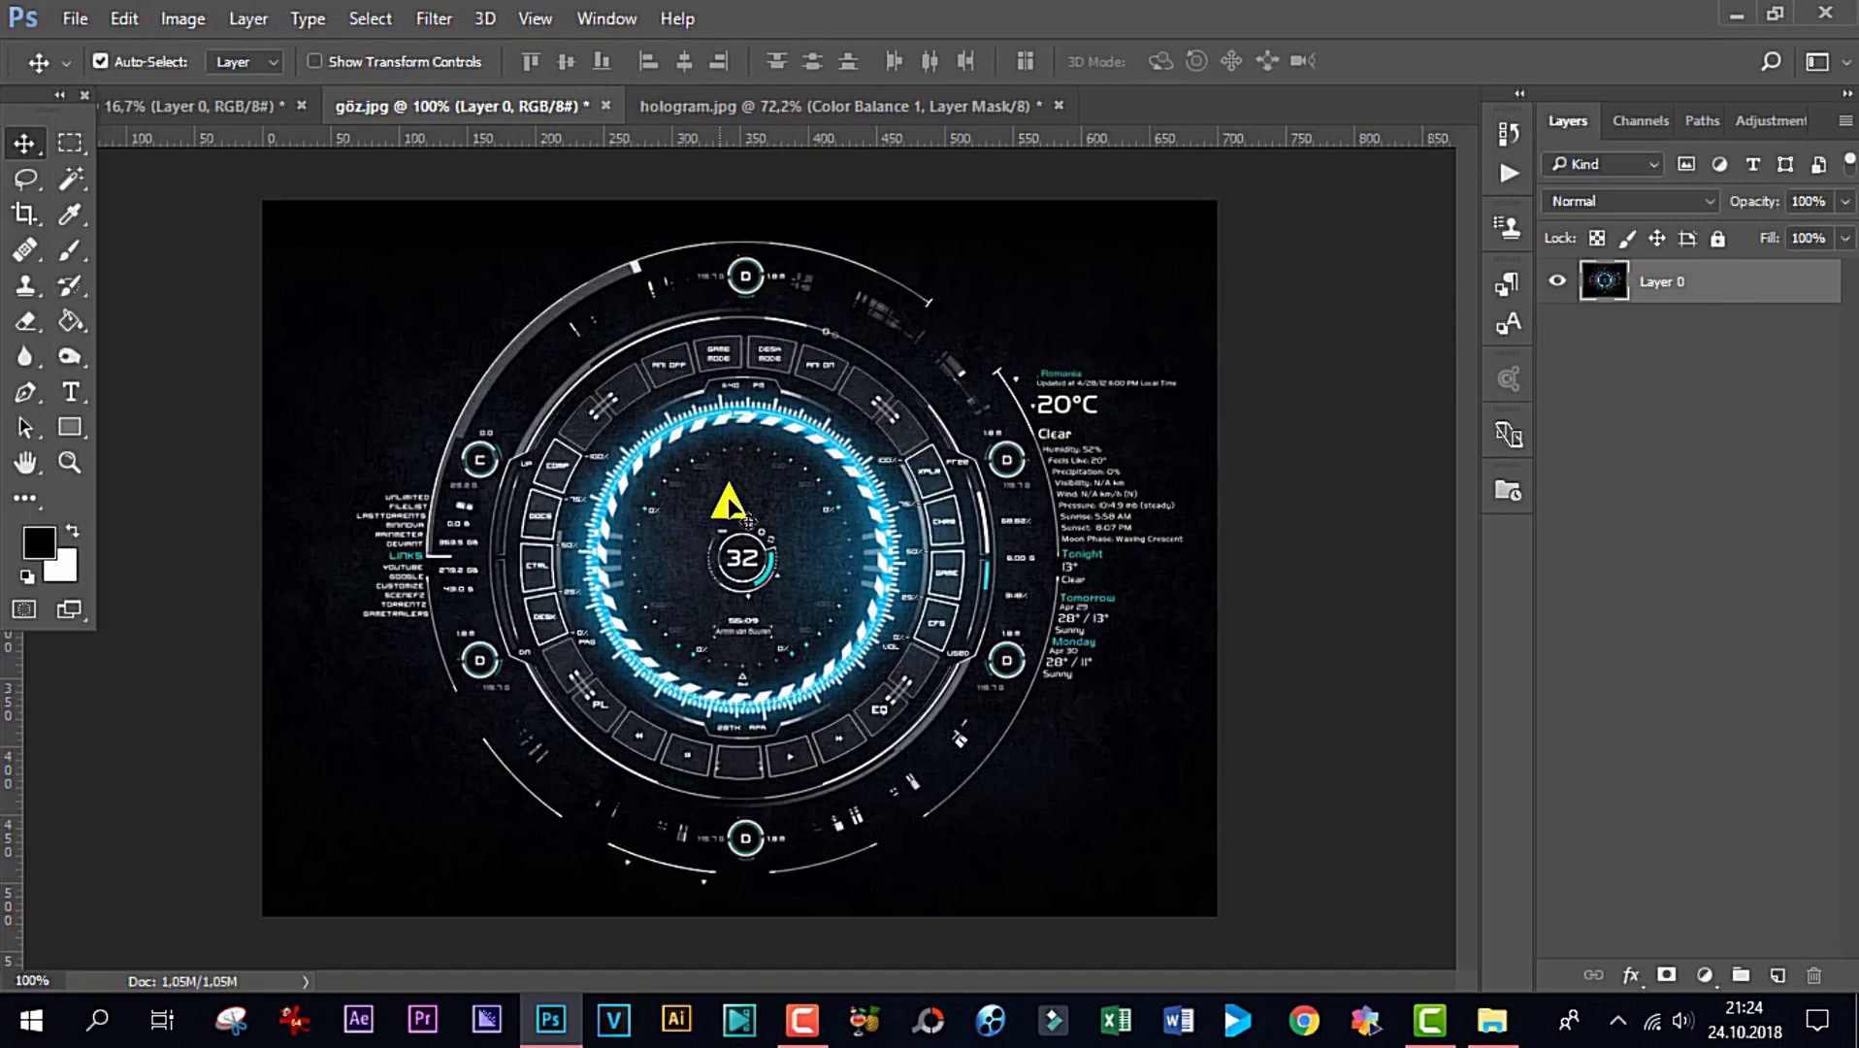
# Copy the entire HUD image and return to hologram.jpg with the hologram layer selected
pyautogui.hotkey('ctrl', 'a')
pyautogui.press('ctrl')
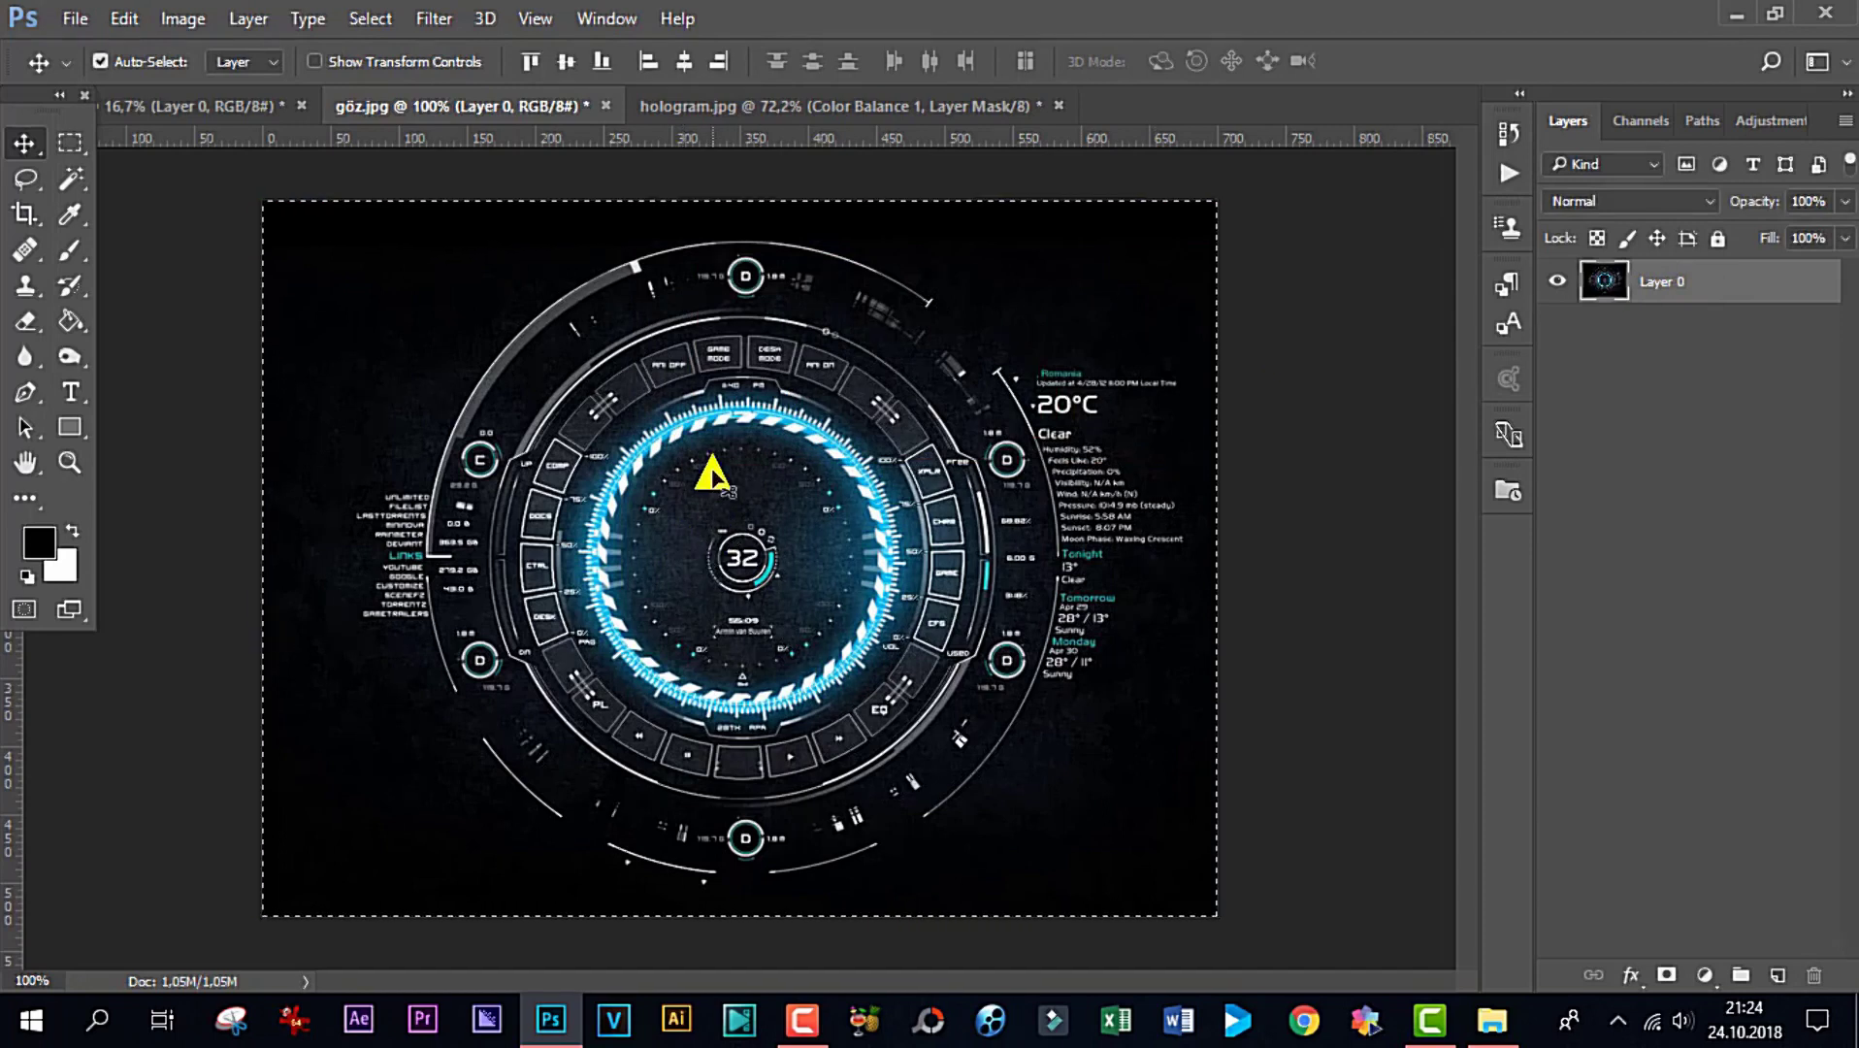
pyautogui.click(728, 106)
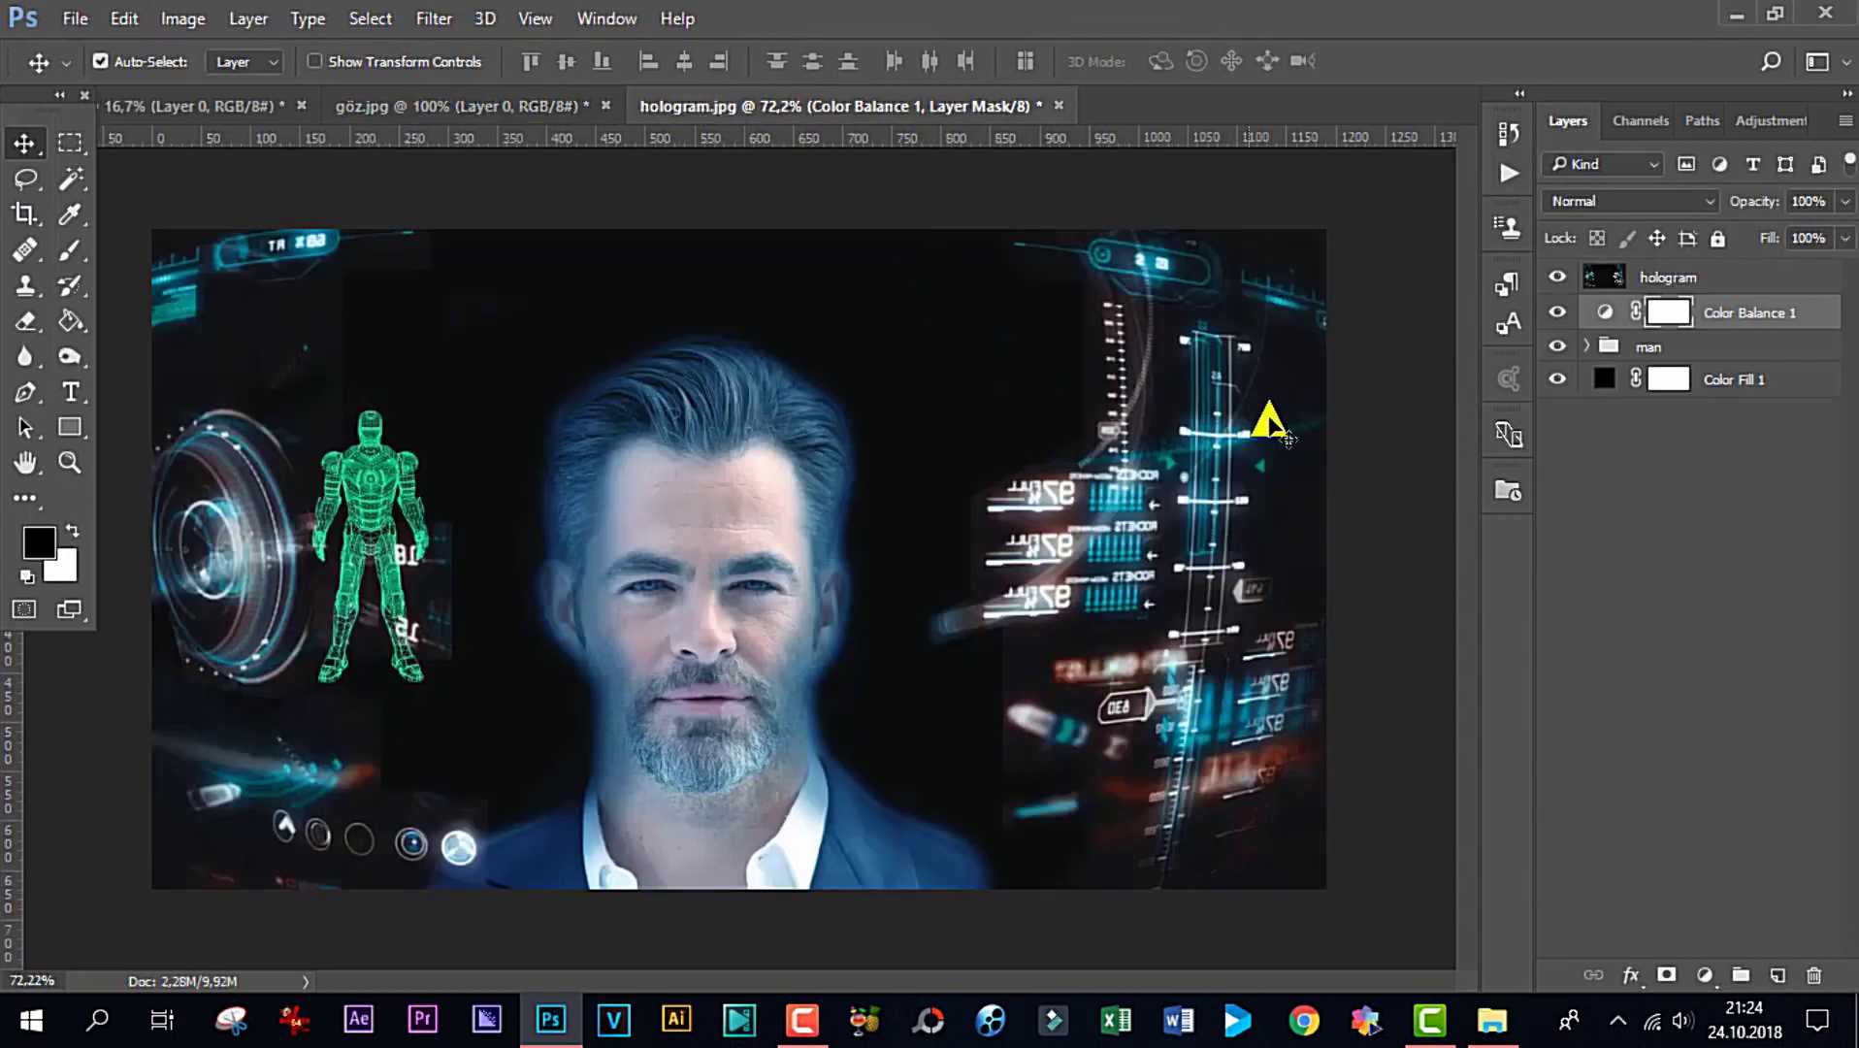
pyautogui.click(1704, 282)
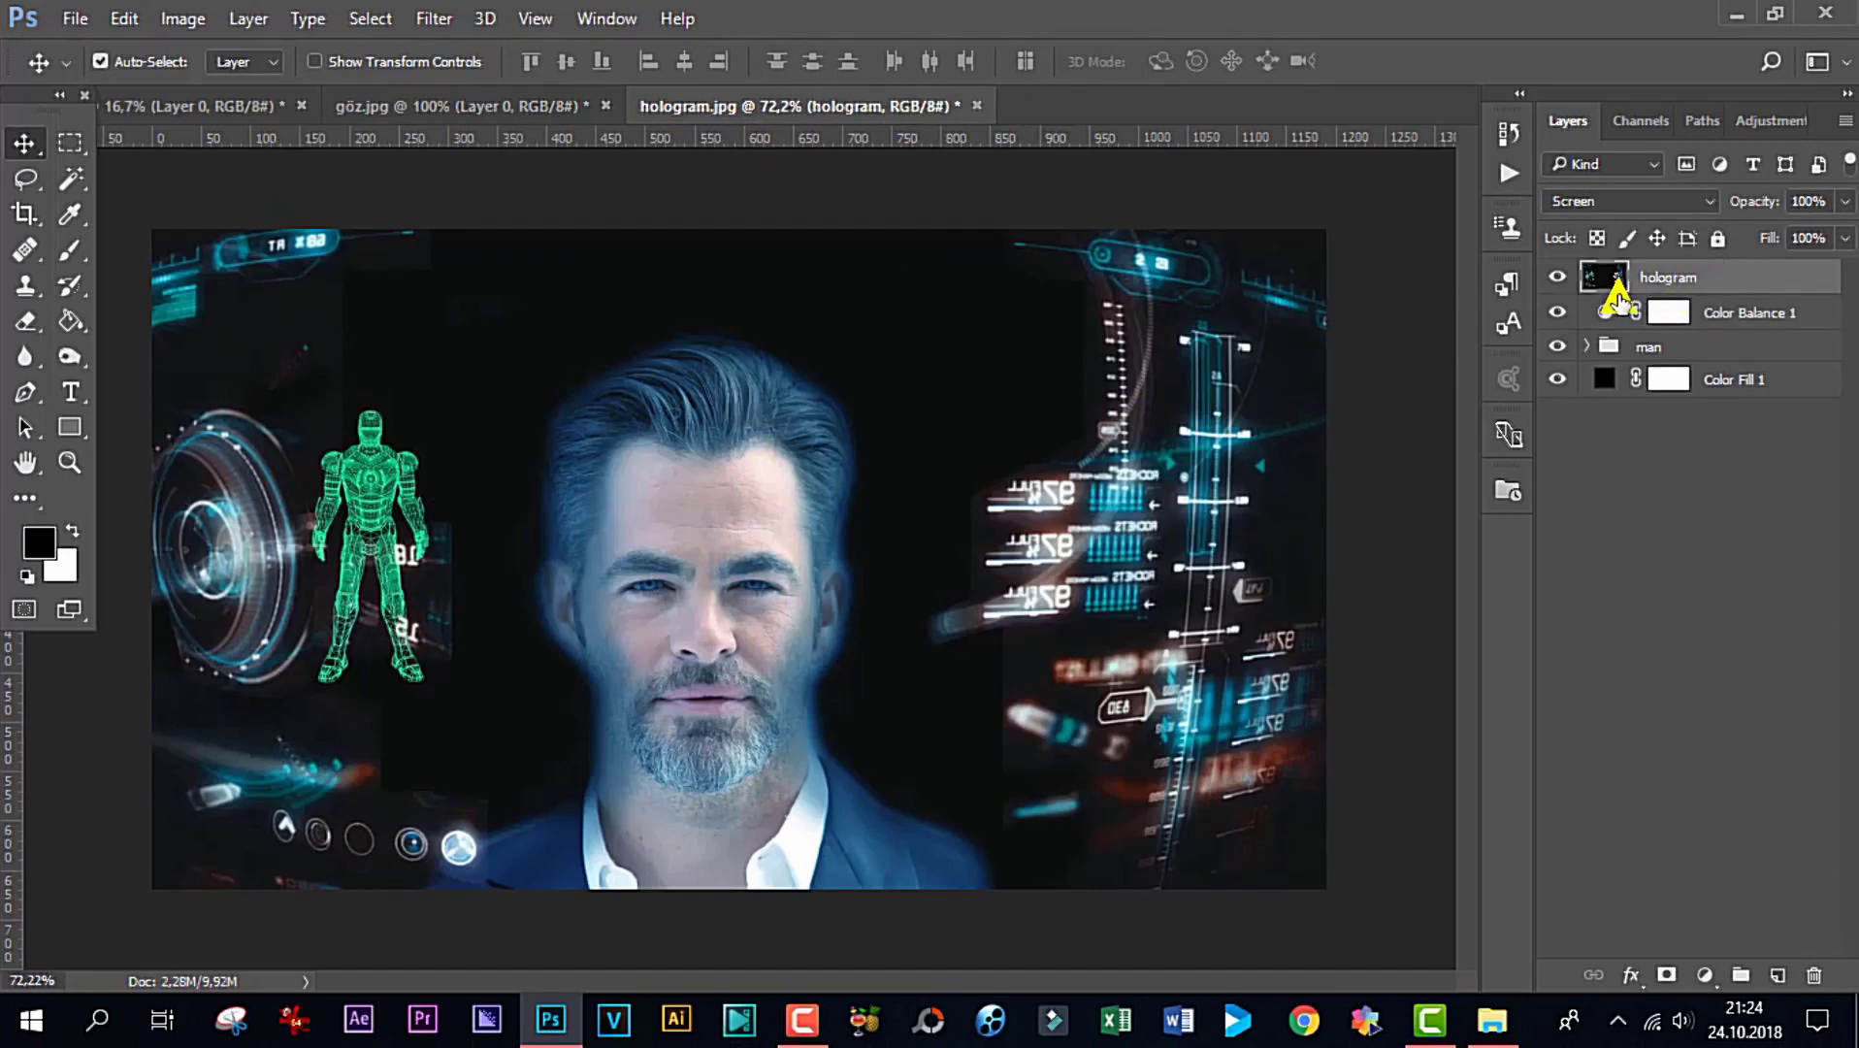
# Paste the HUD as Layer 1 in Screen blend mode and start Free Transform on it
pyautogui.hotkey('ctrl', 'v')
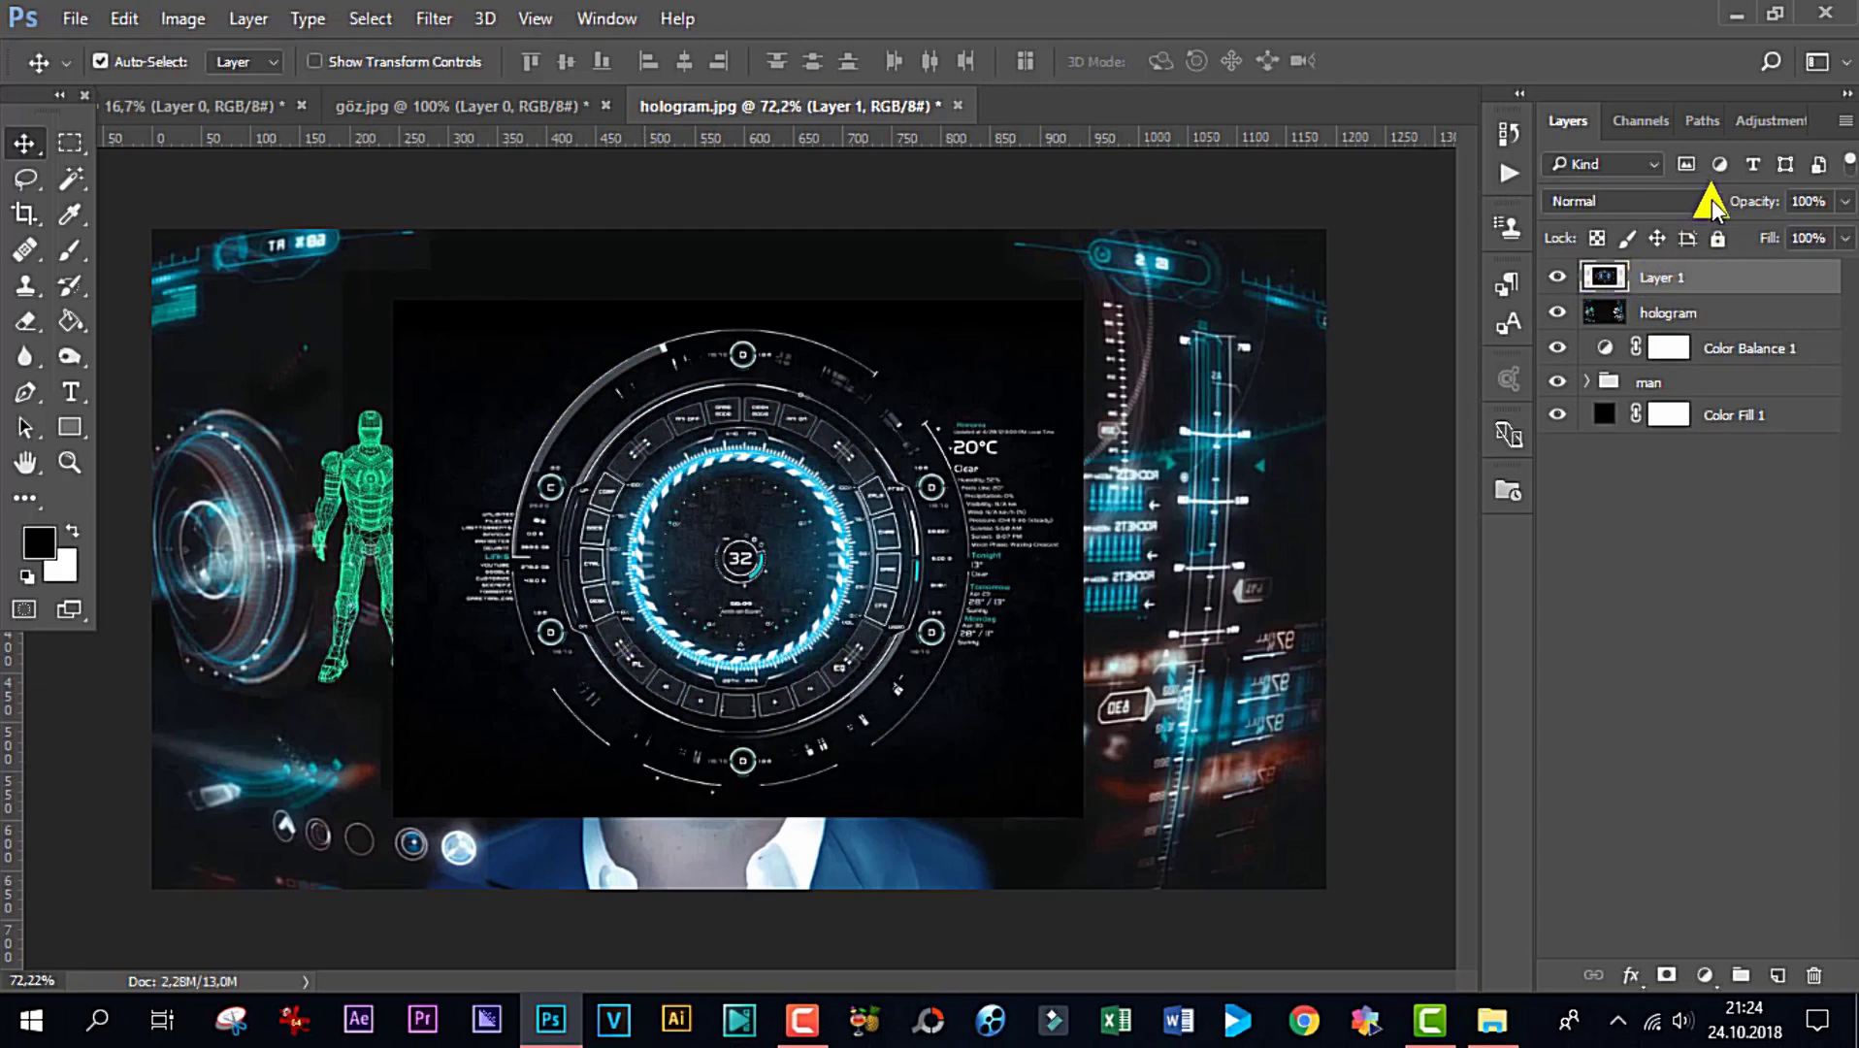
pyautogui.click(1711, 202)
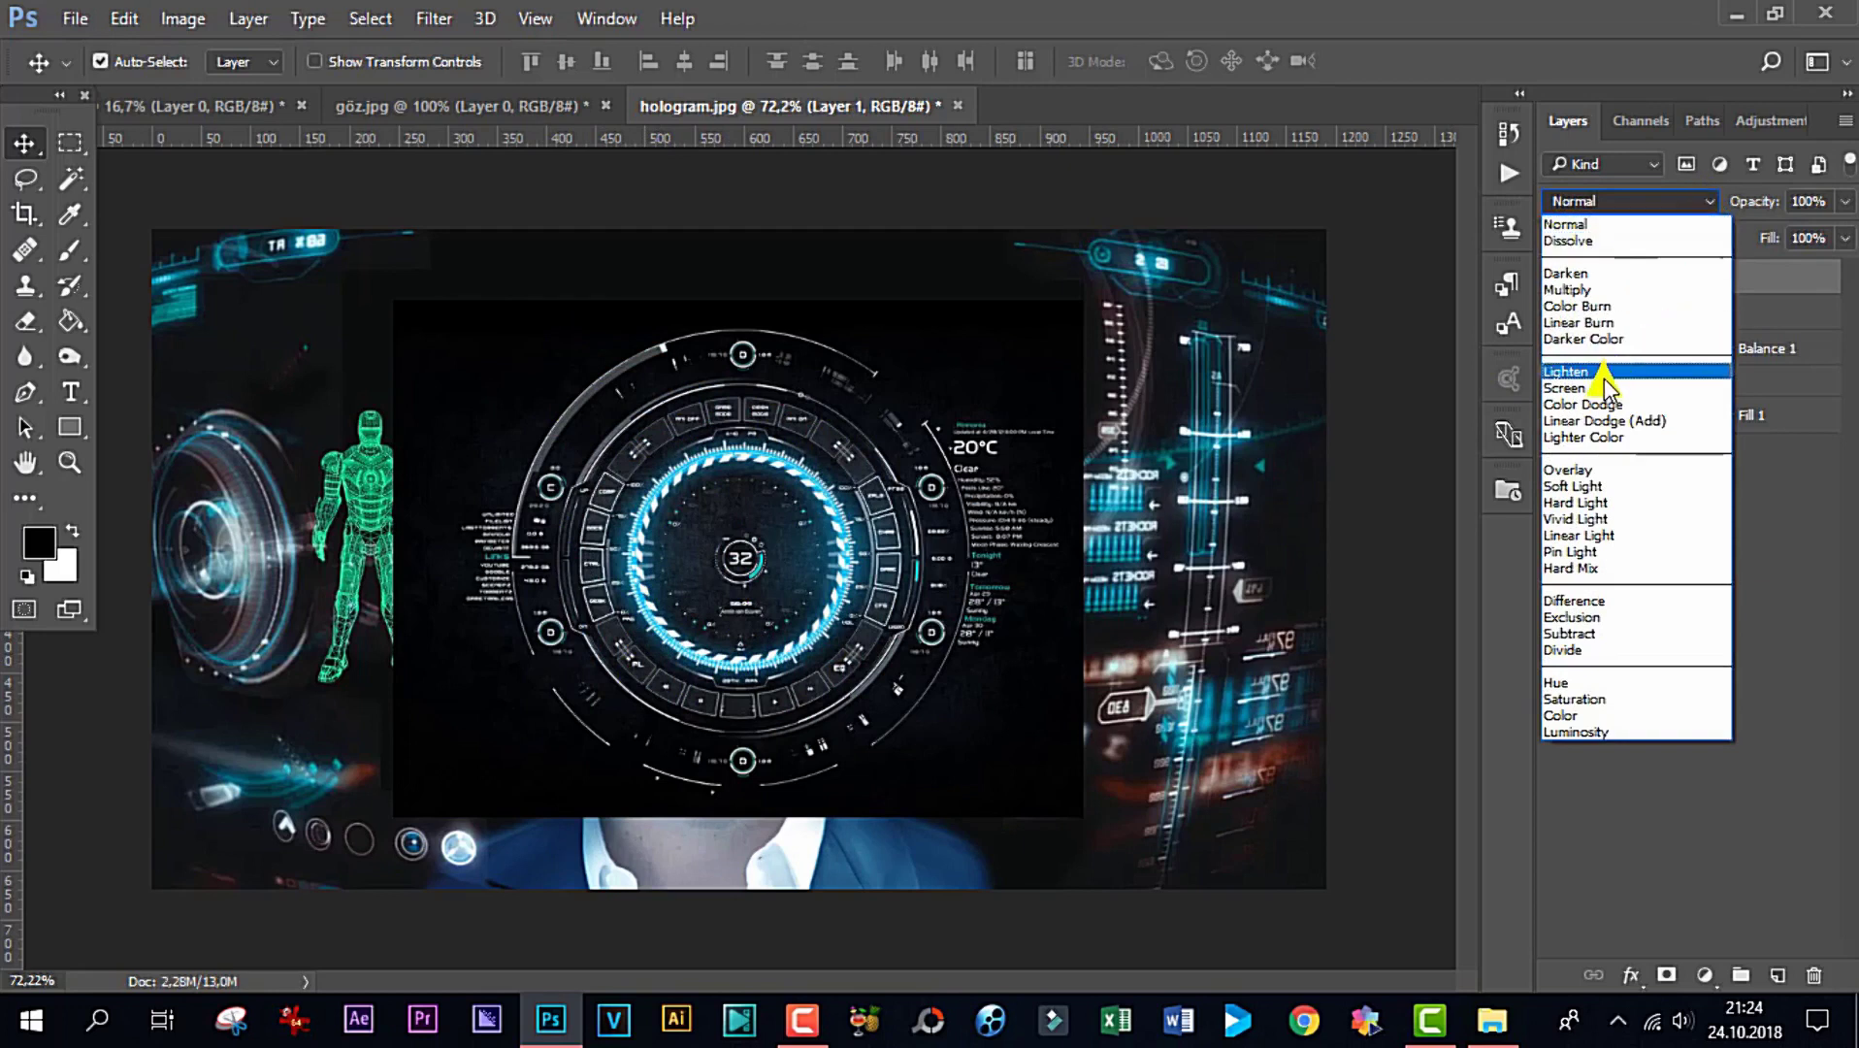
pyautogui.click(1678, 387)
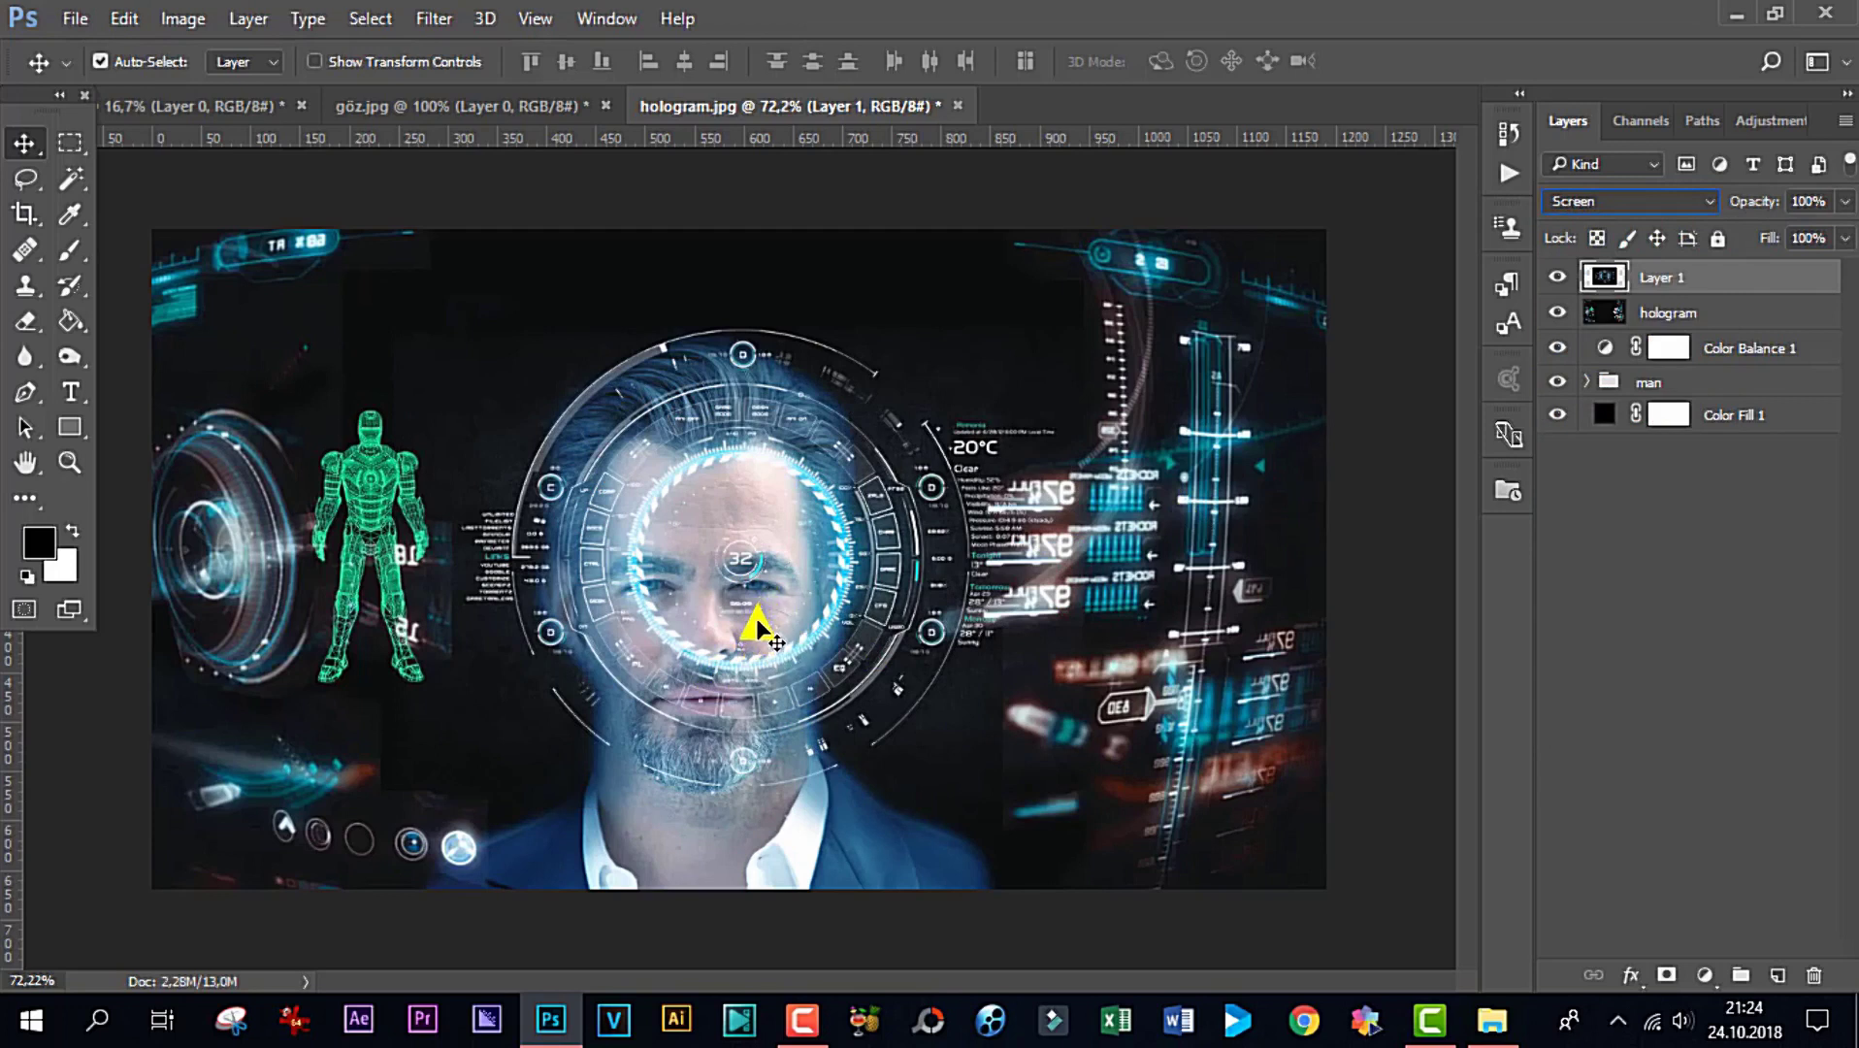
pyautogui.scroll(2, 747, 640)
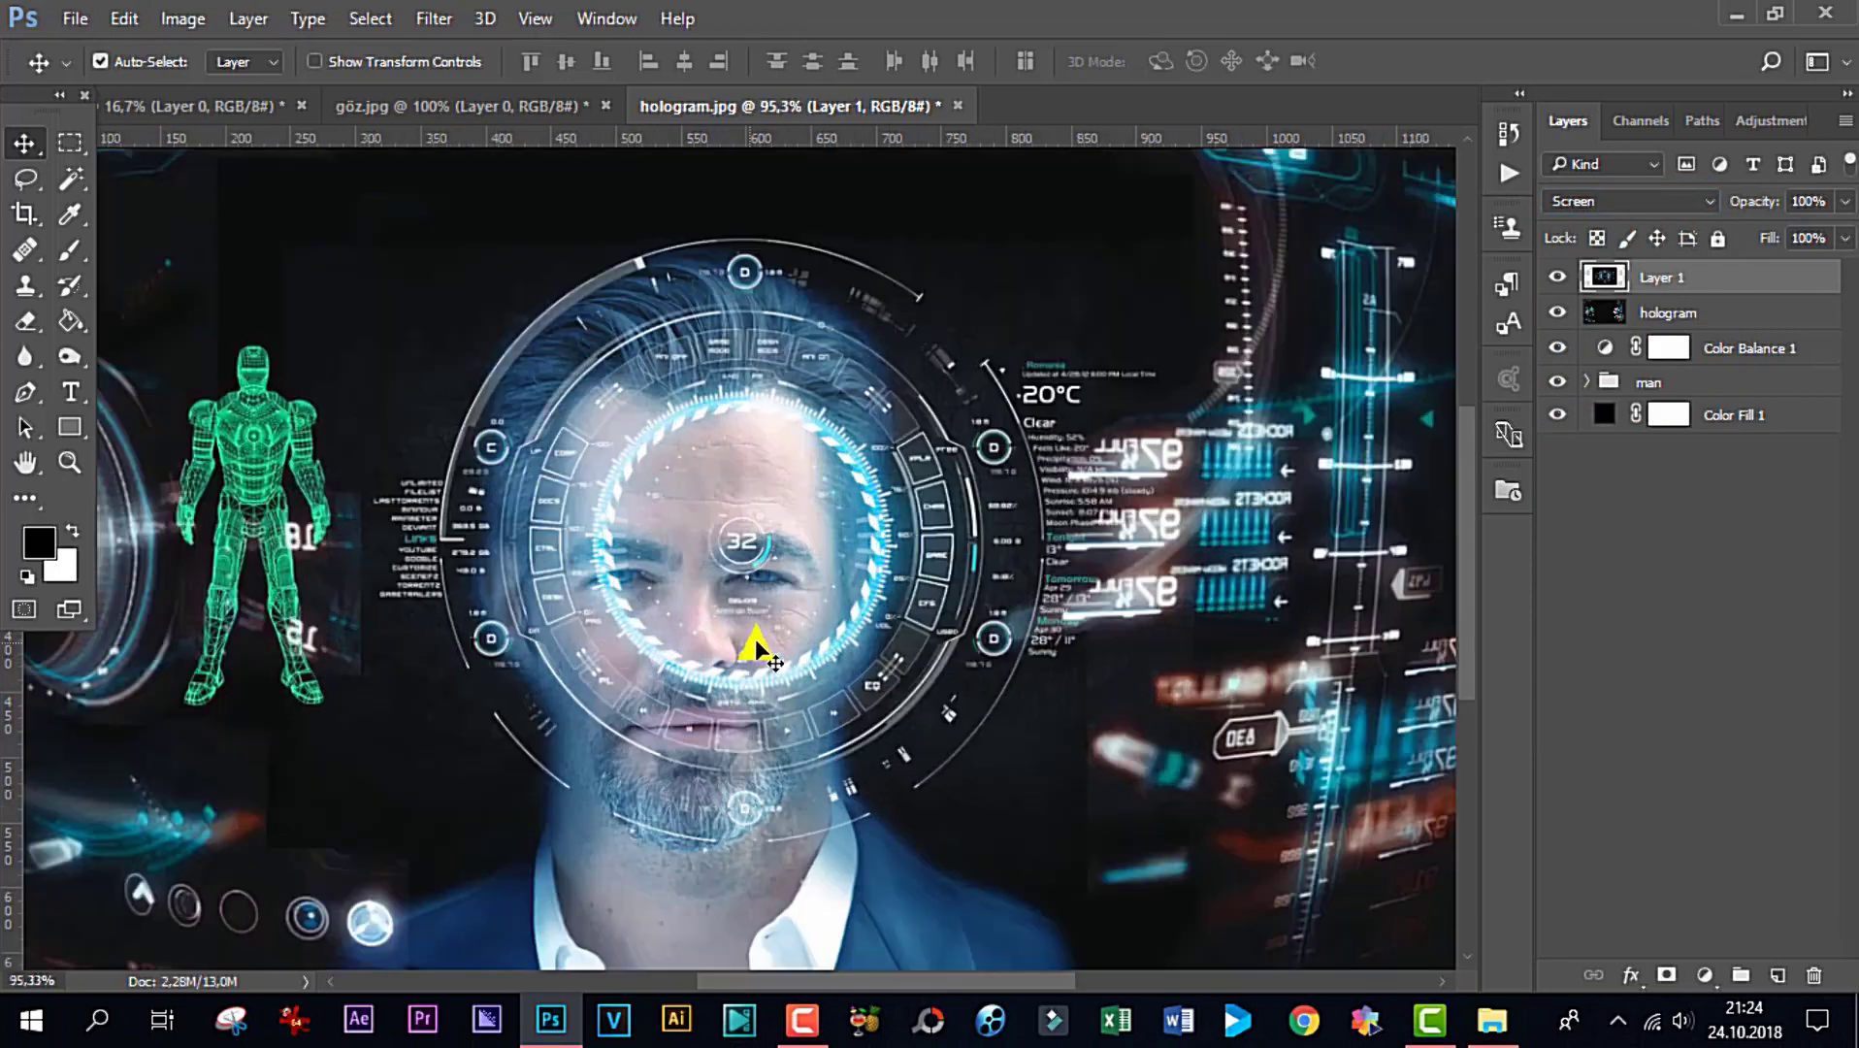
pyautogui.scroll(2, 766, 582)
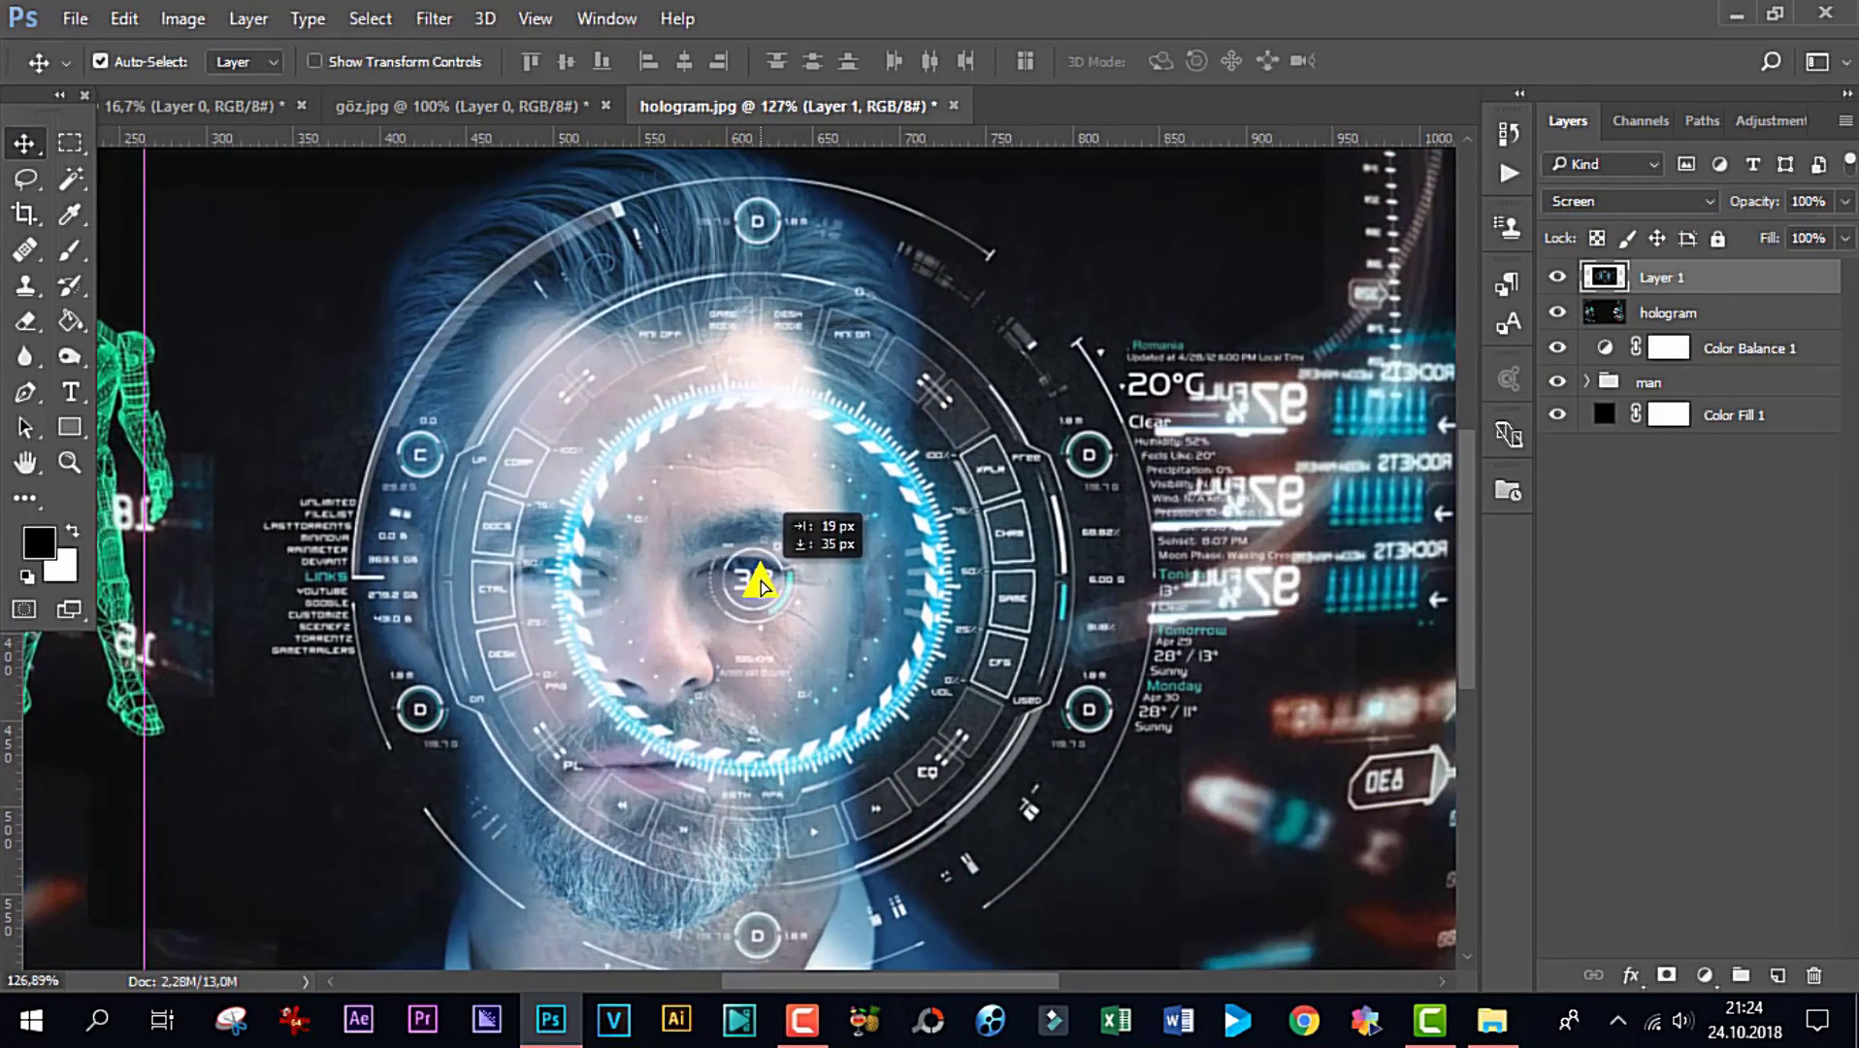
pyautogui.hotkey('ctrl', 't')
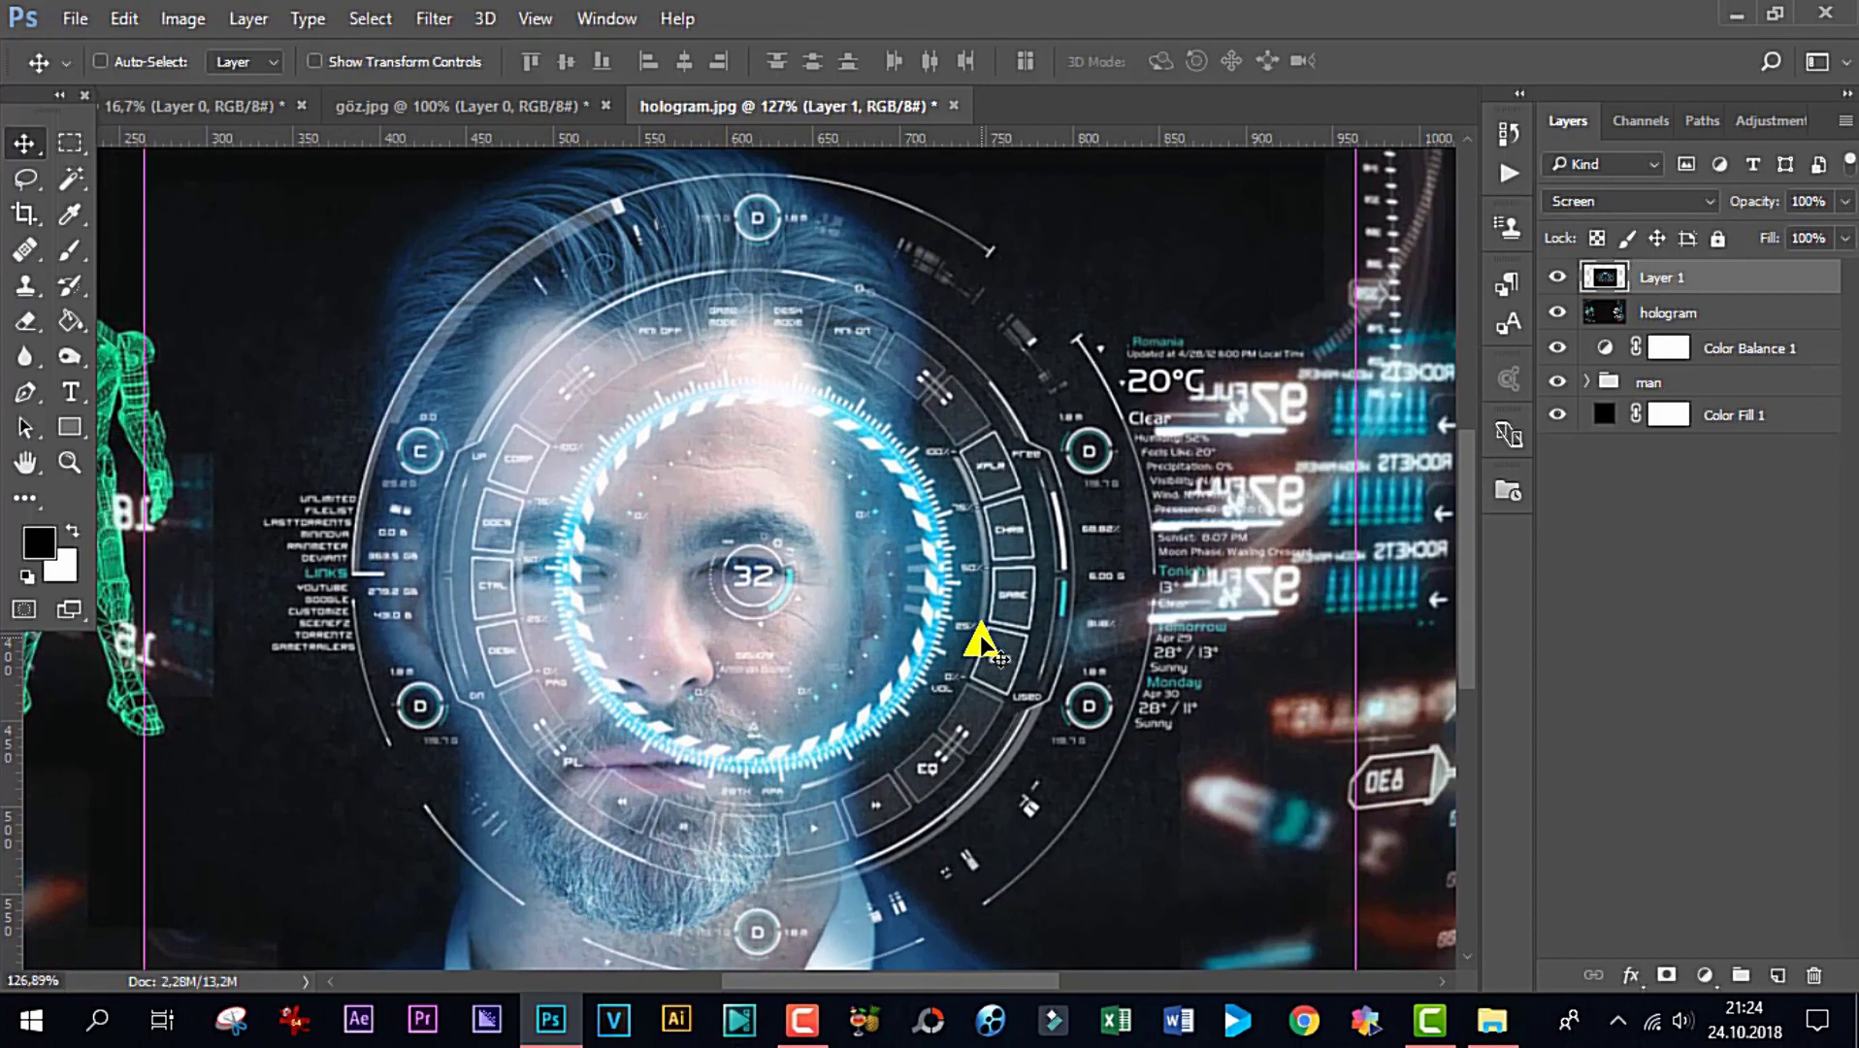
pyautogui.scroll(-3, 980, 640)
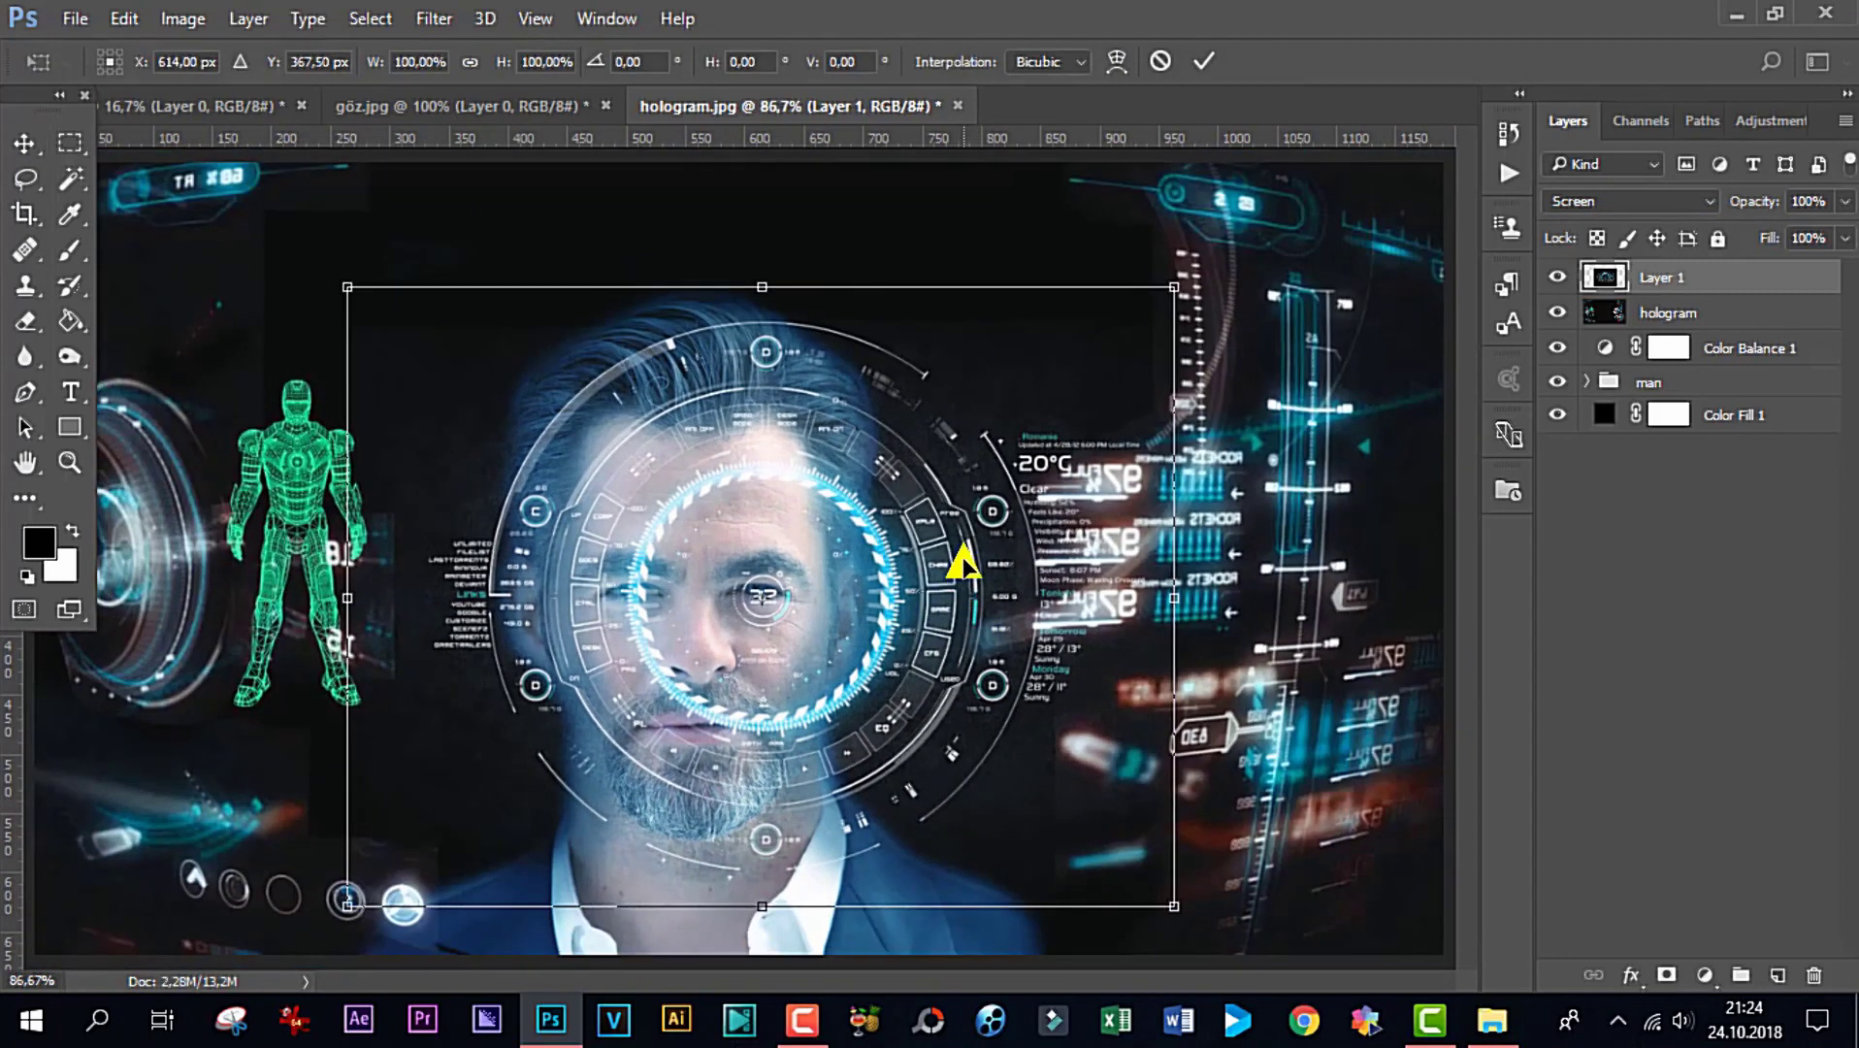
# Scale the HUD overlay to about 47%, centre it over the man's eye, and commit
pyautogui.moveTo(1185, 289); pyautogui.dragTo(838, 559)
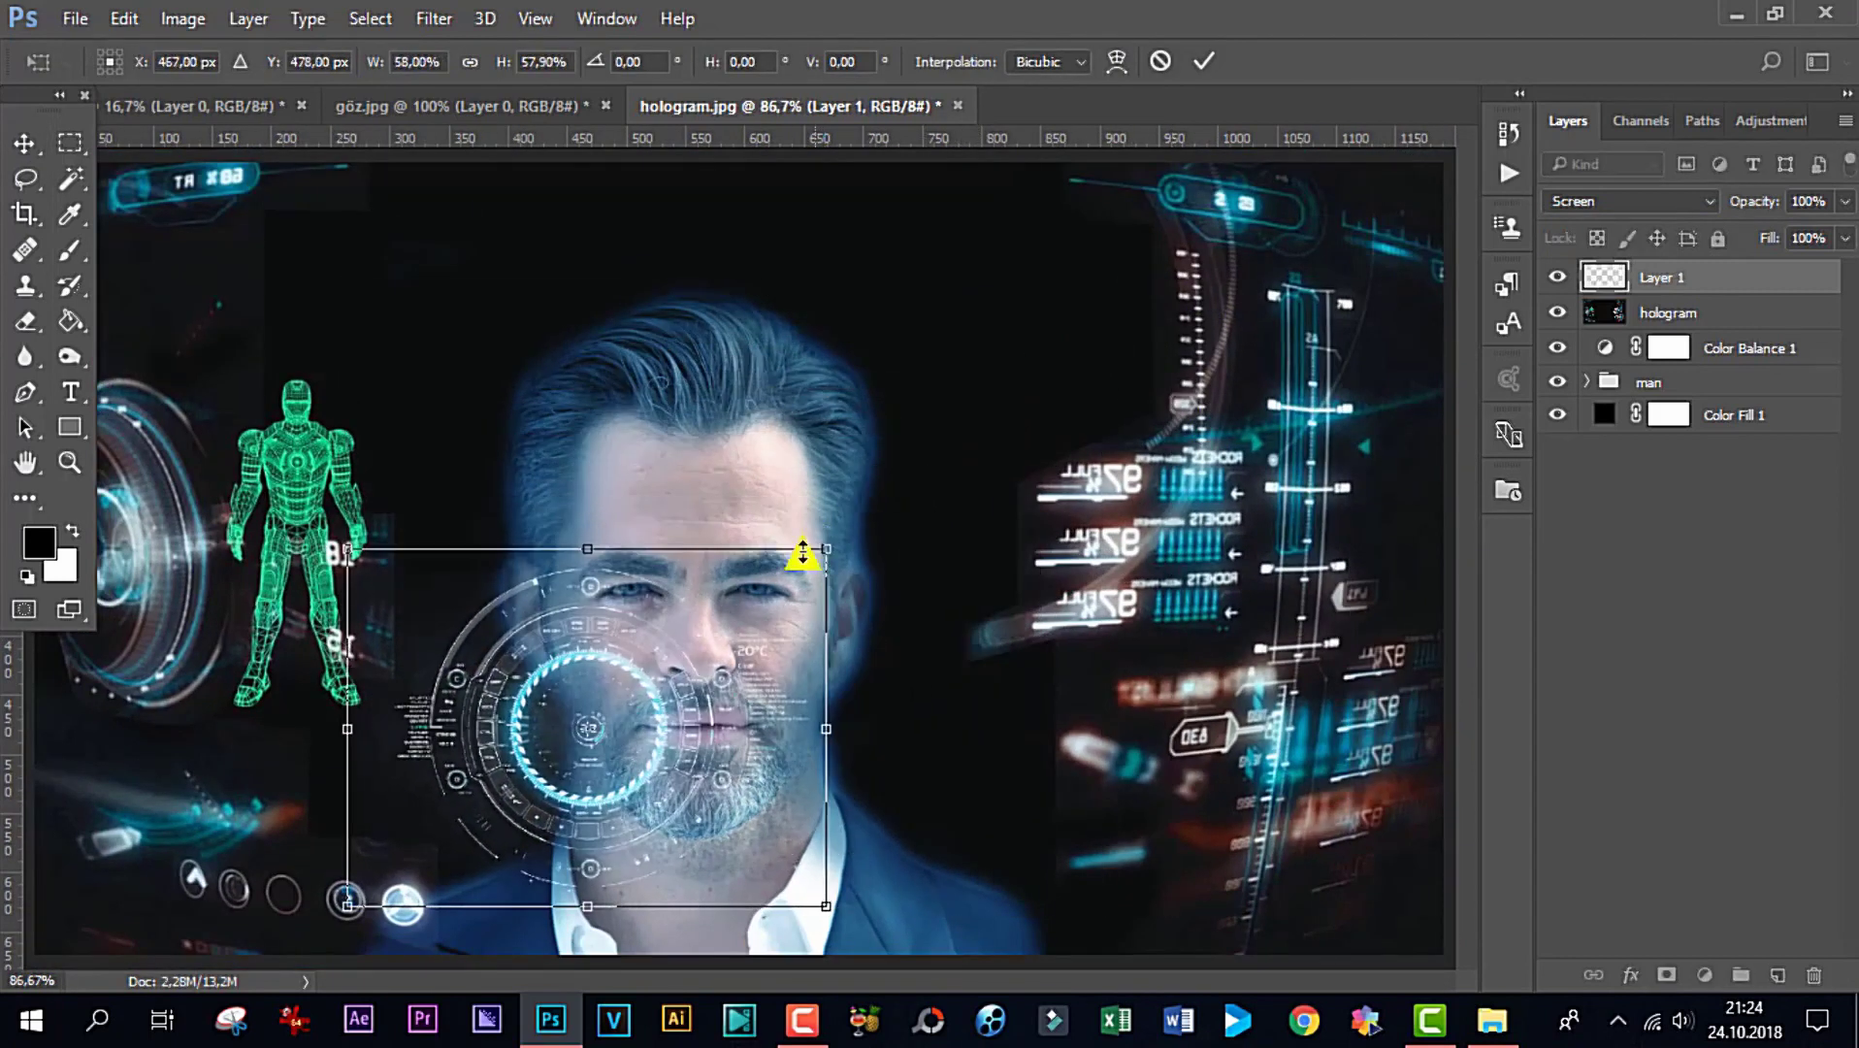
pyautogui.moveTo(714, 649); pyautogui.dragTo(734, 553)
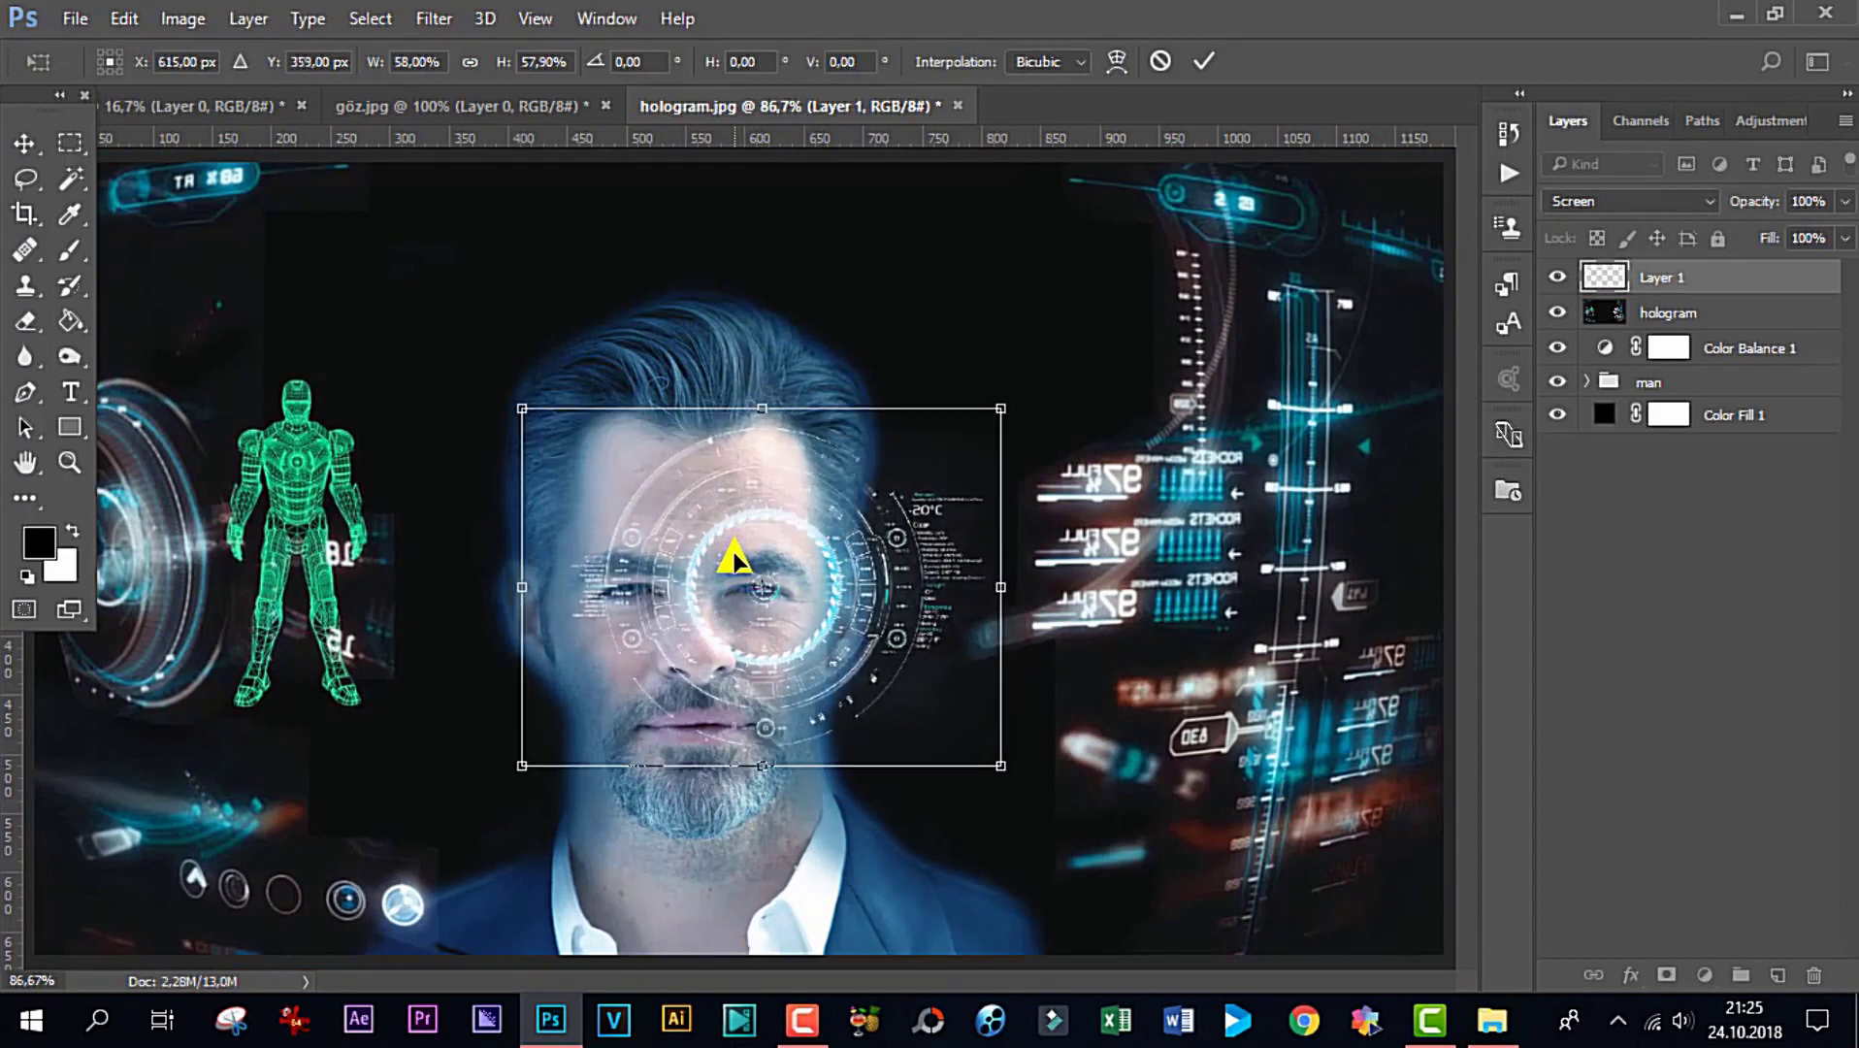
pyautogui.moveTo(1000, 408); pyautogui.dragTo(898, 468)
pyautogui.moveTo(708, 585); pyautogui.dragTo(734, 558)
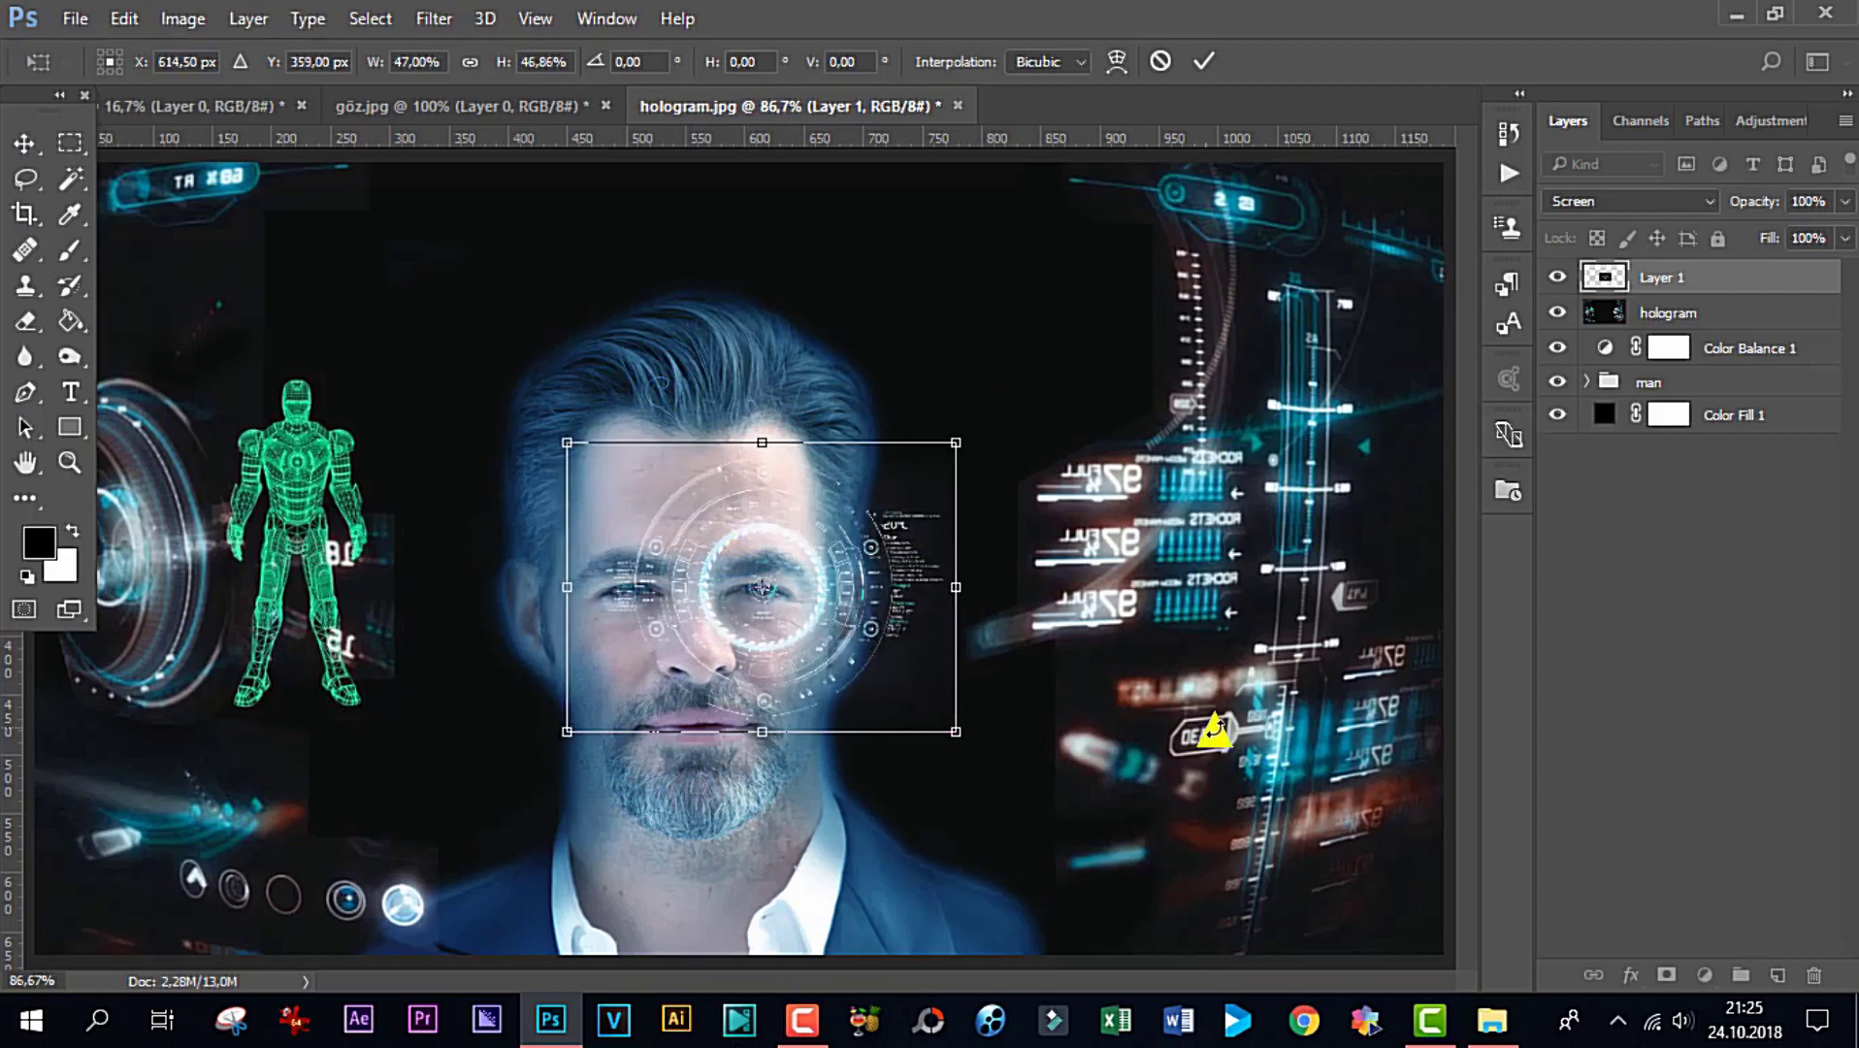
pyautogui.press('Return')
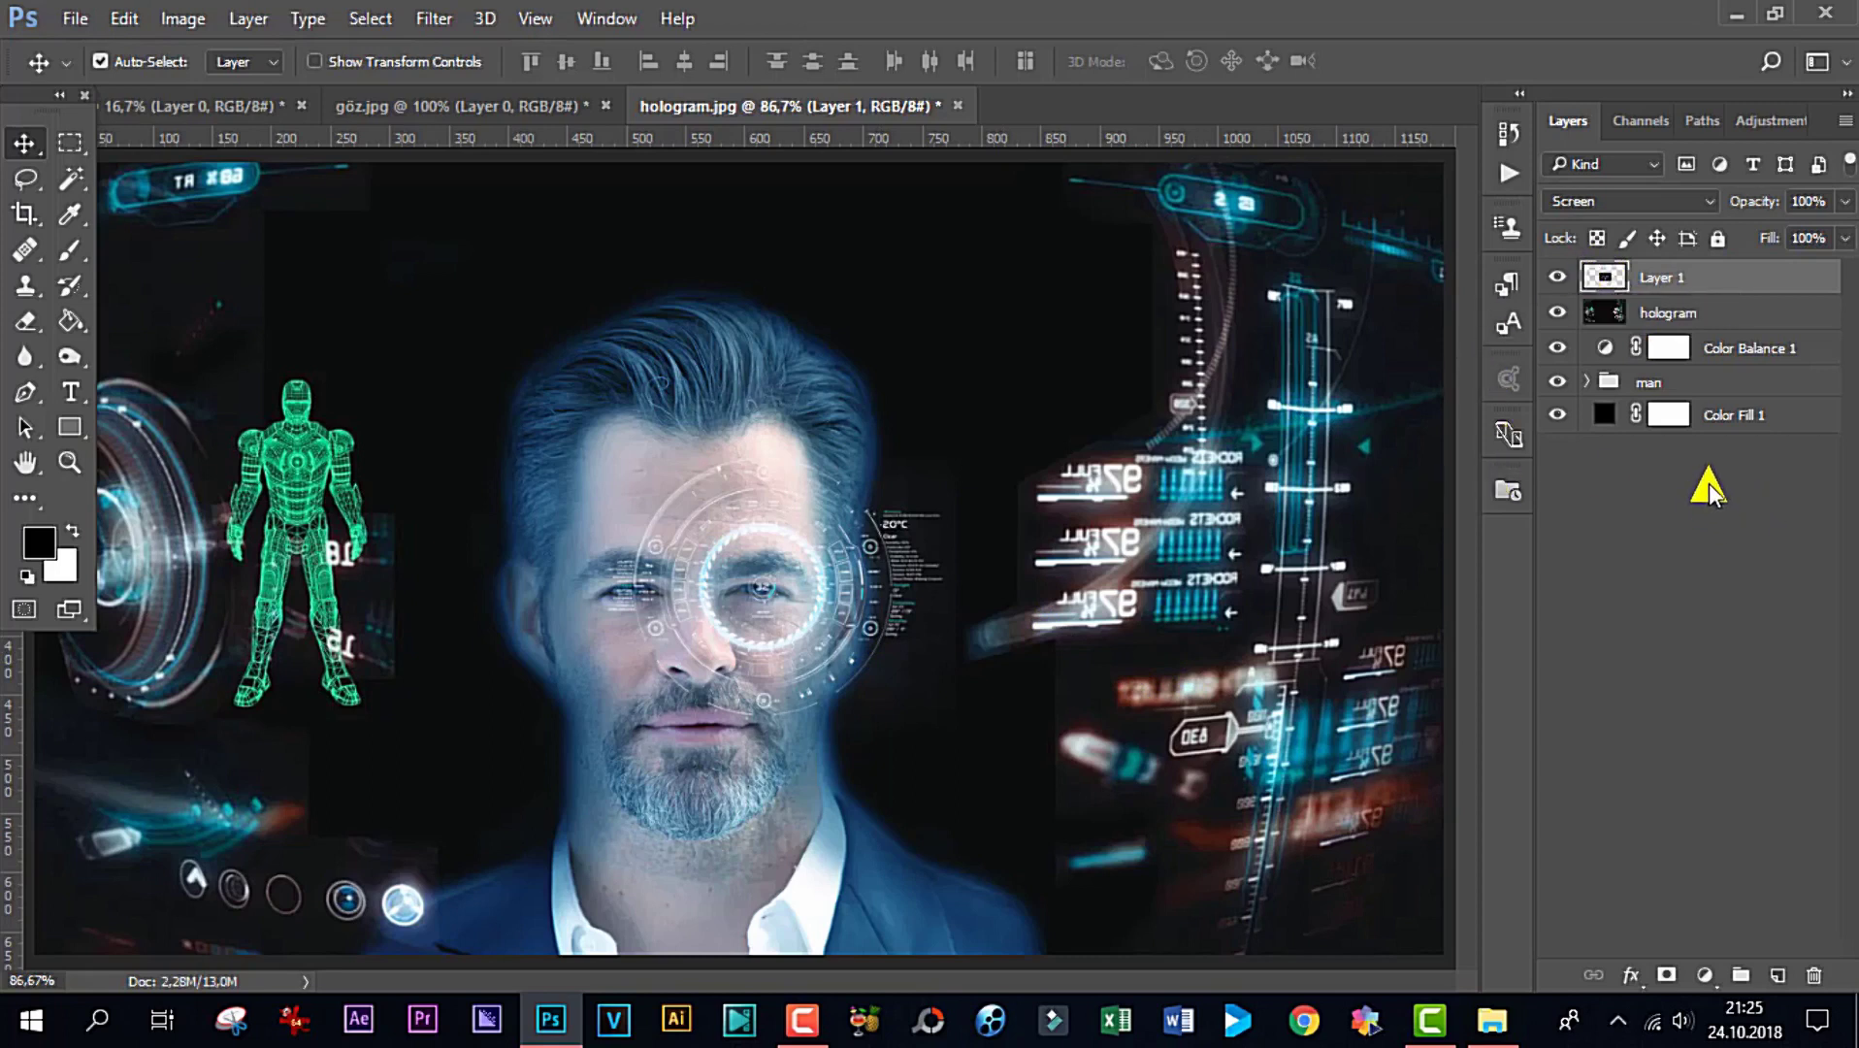
# Add a #107199 Solid Color fill layer blended in Soft Light mode
pyautogui.click(1704, 975)
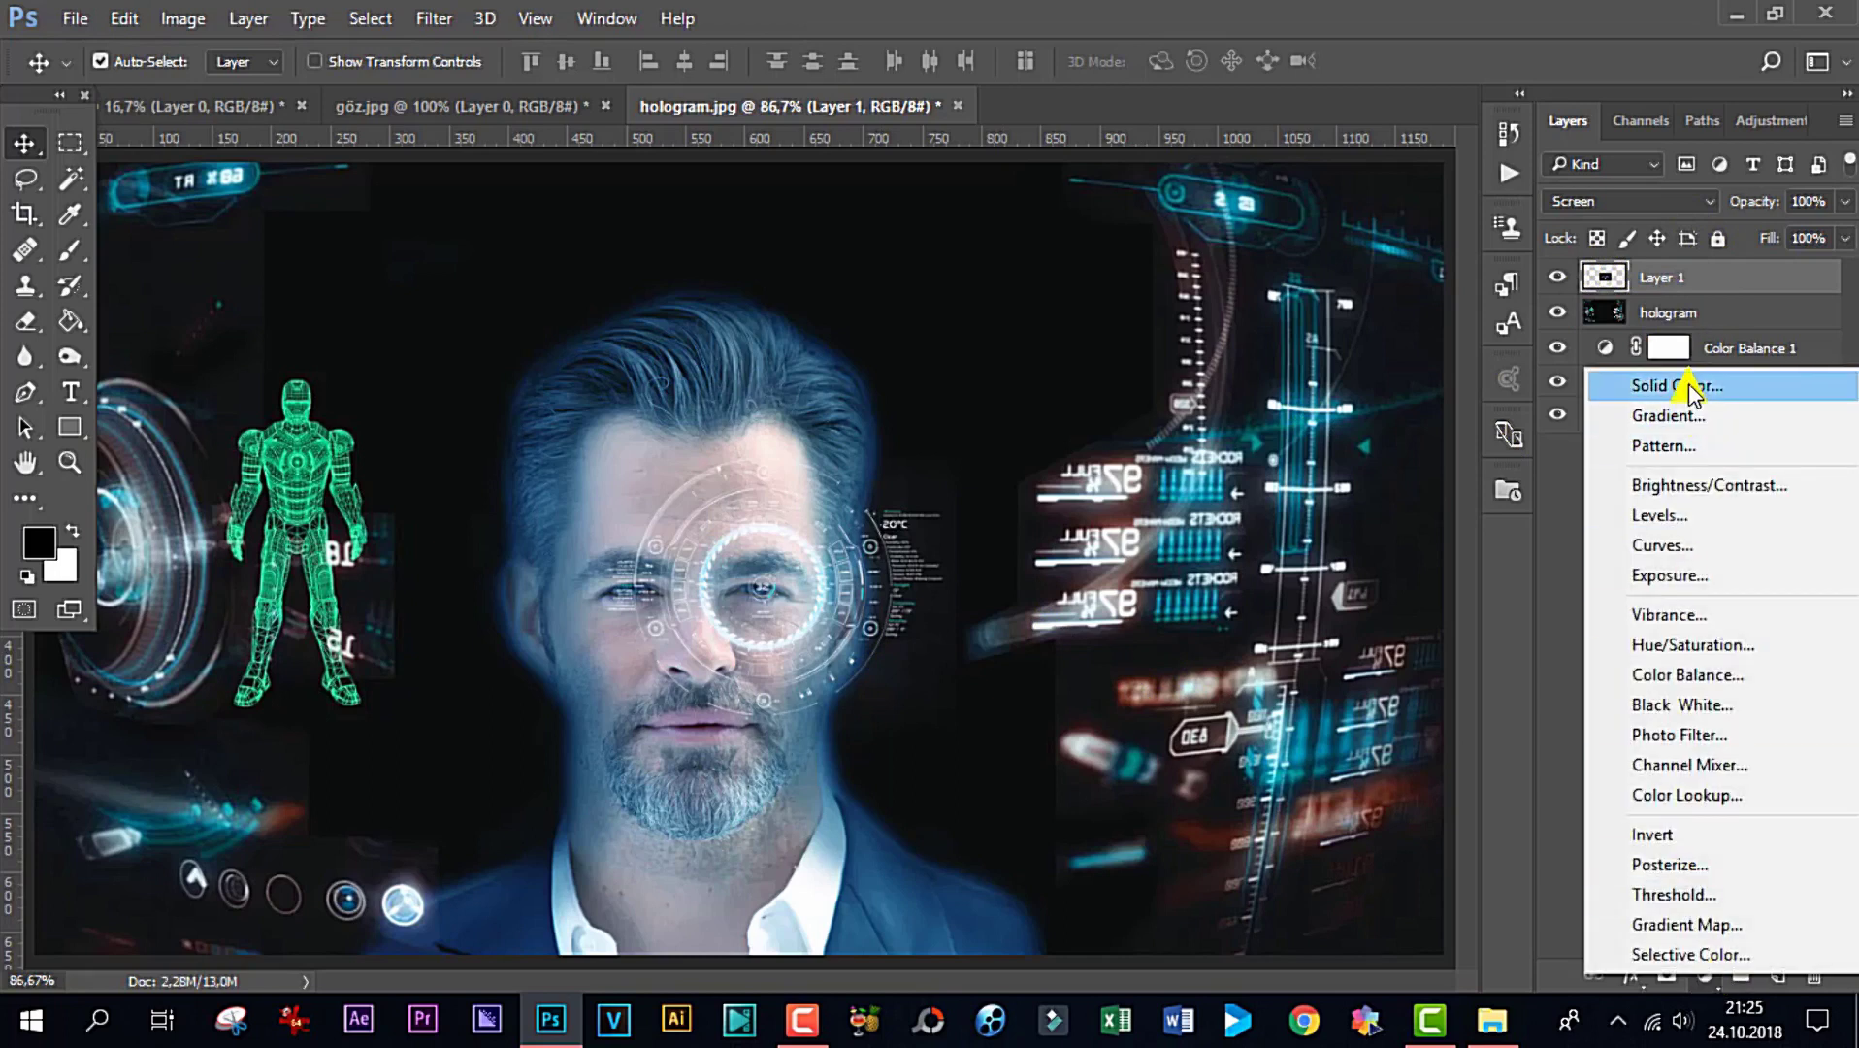
pyautogui.click(1691, 387)
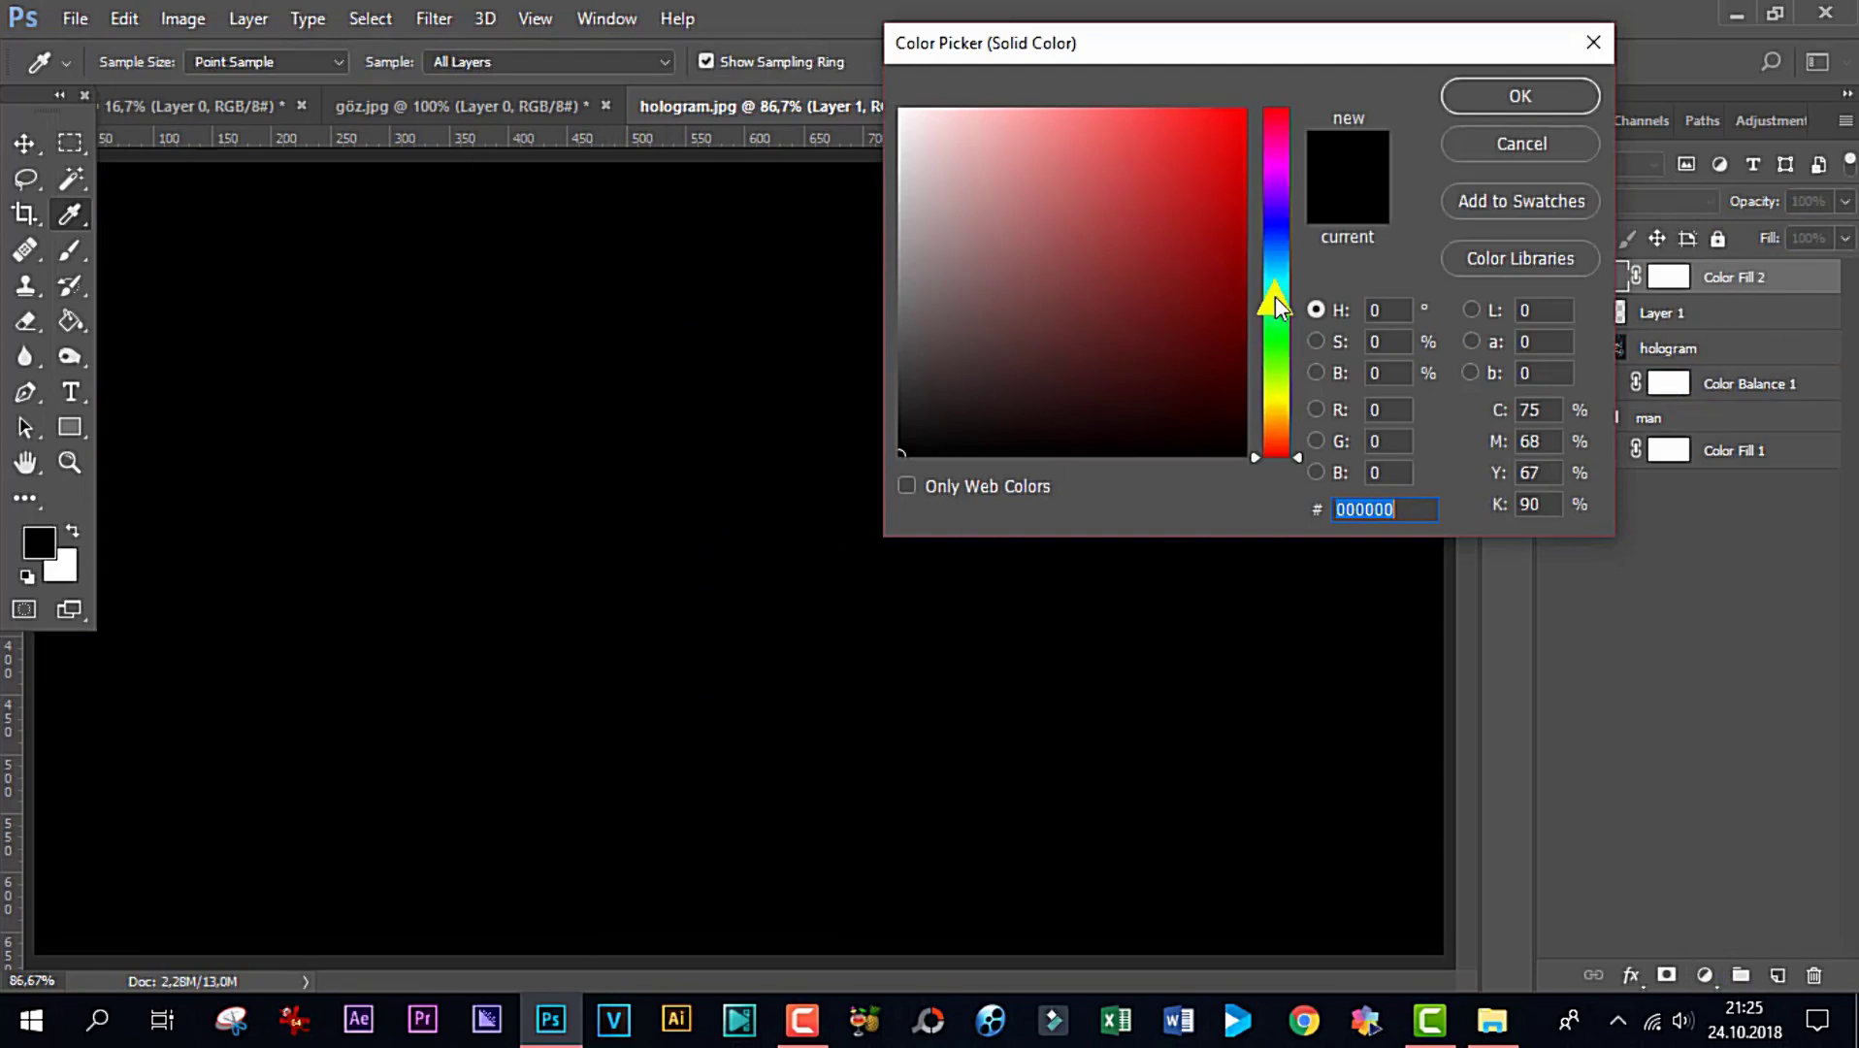
pyautogui.moveTo(1275, 296); pyautogui.dragTo(1277, 266)
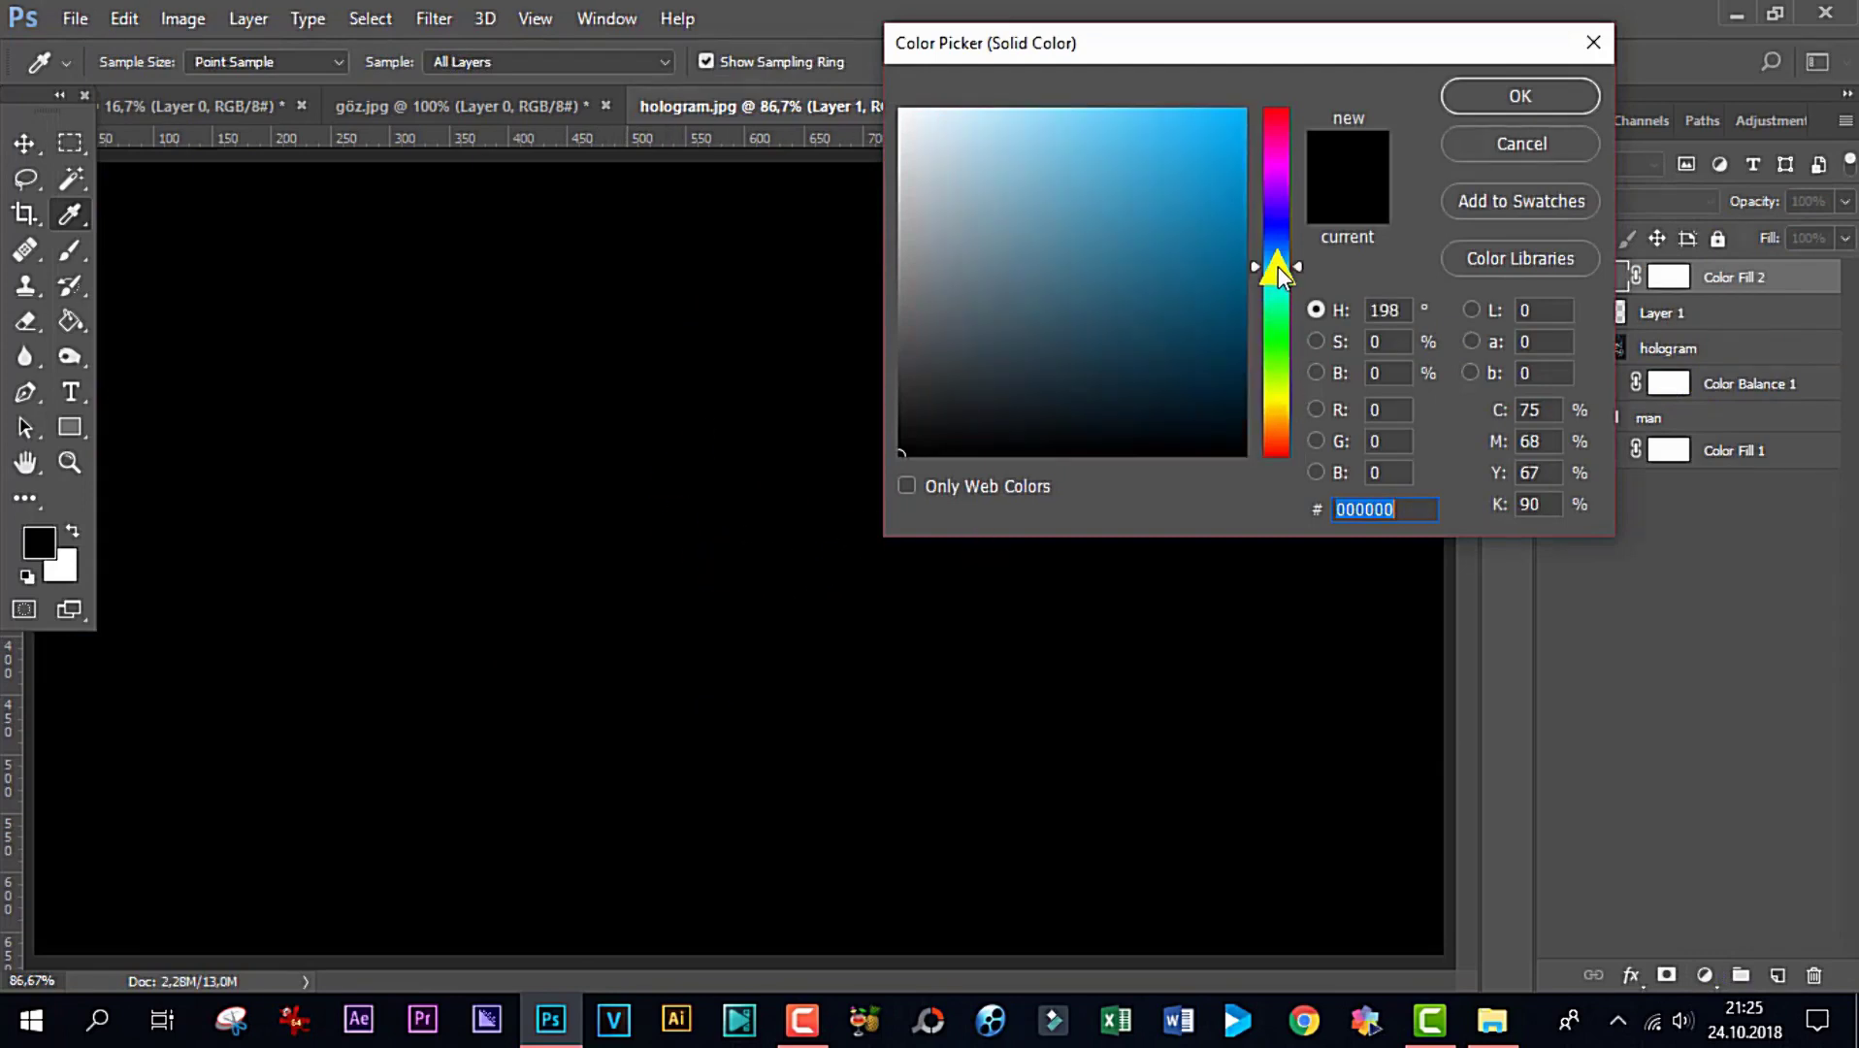
pyautogui.click(1211, 248)
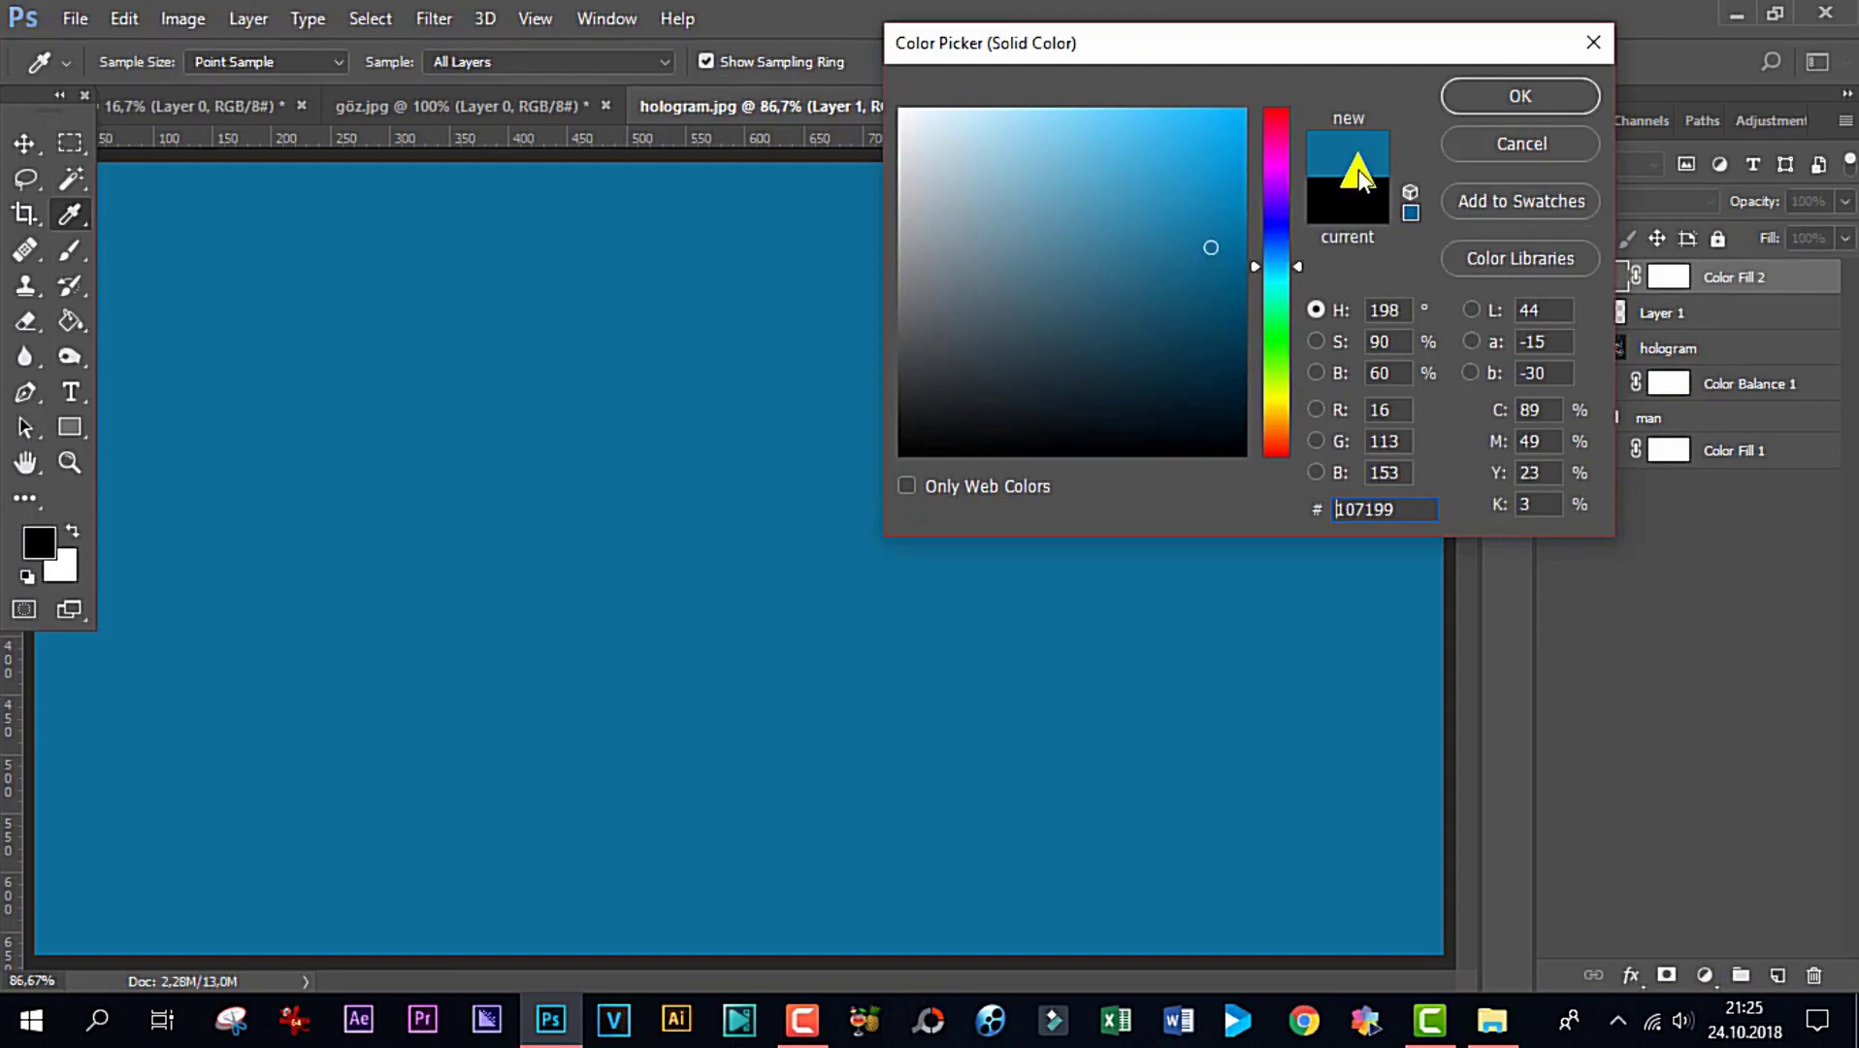
pyautogui.click(1535, 94)
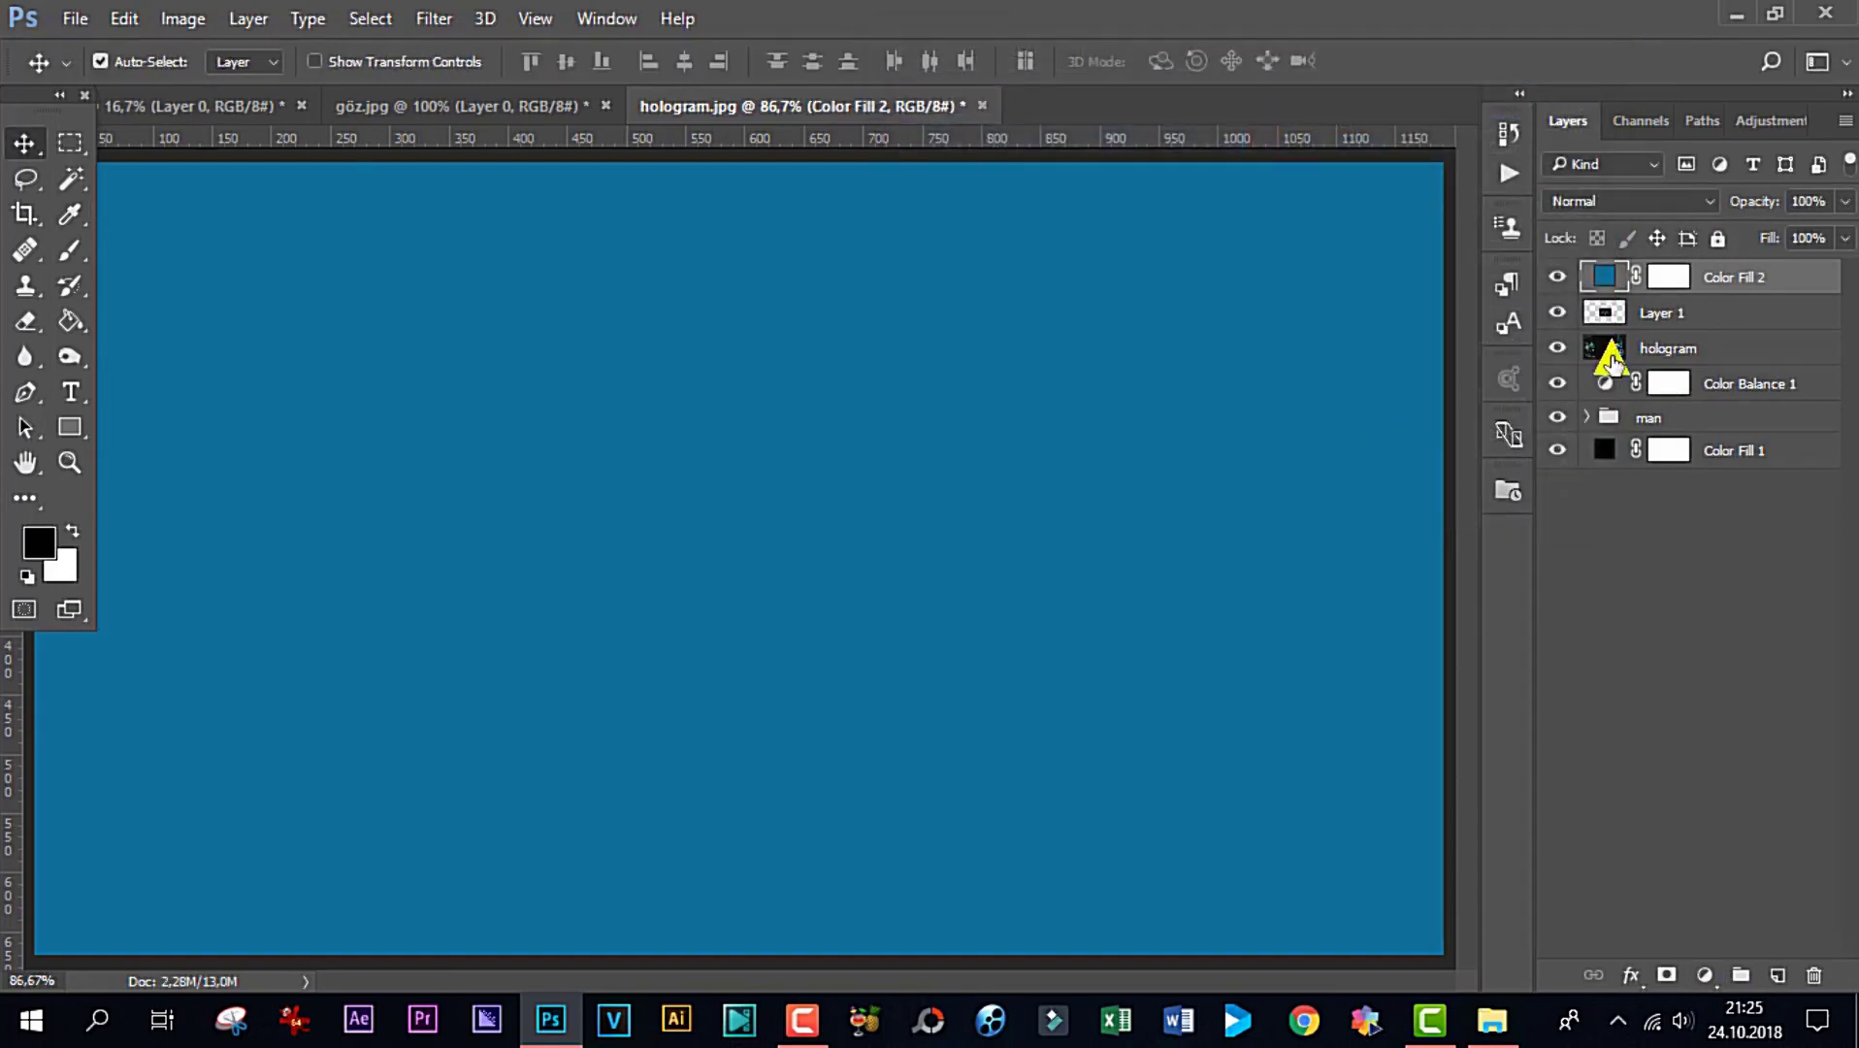
pyautogui.click(1704, 200)
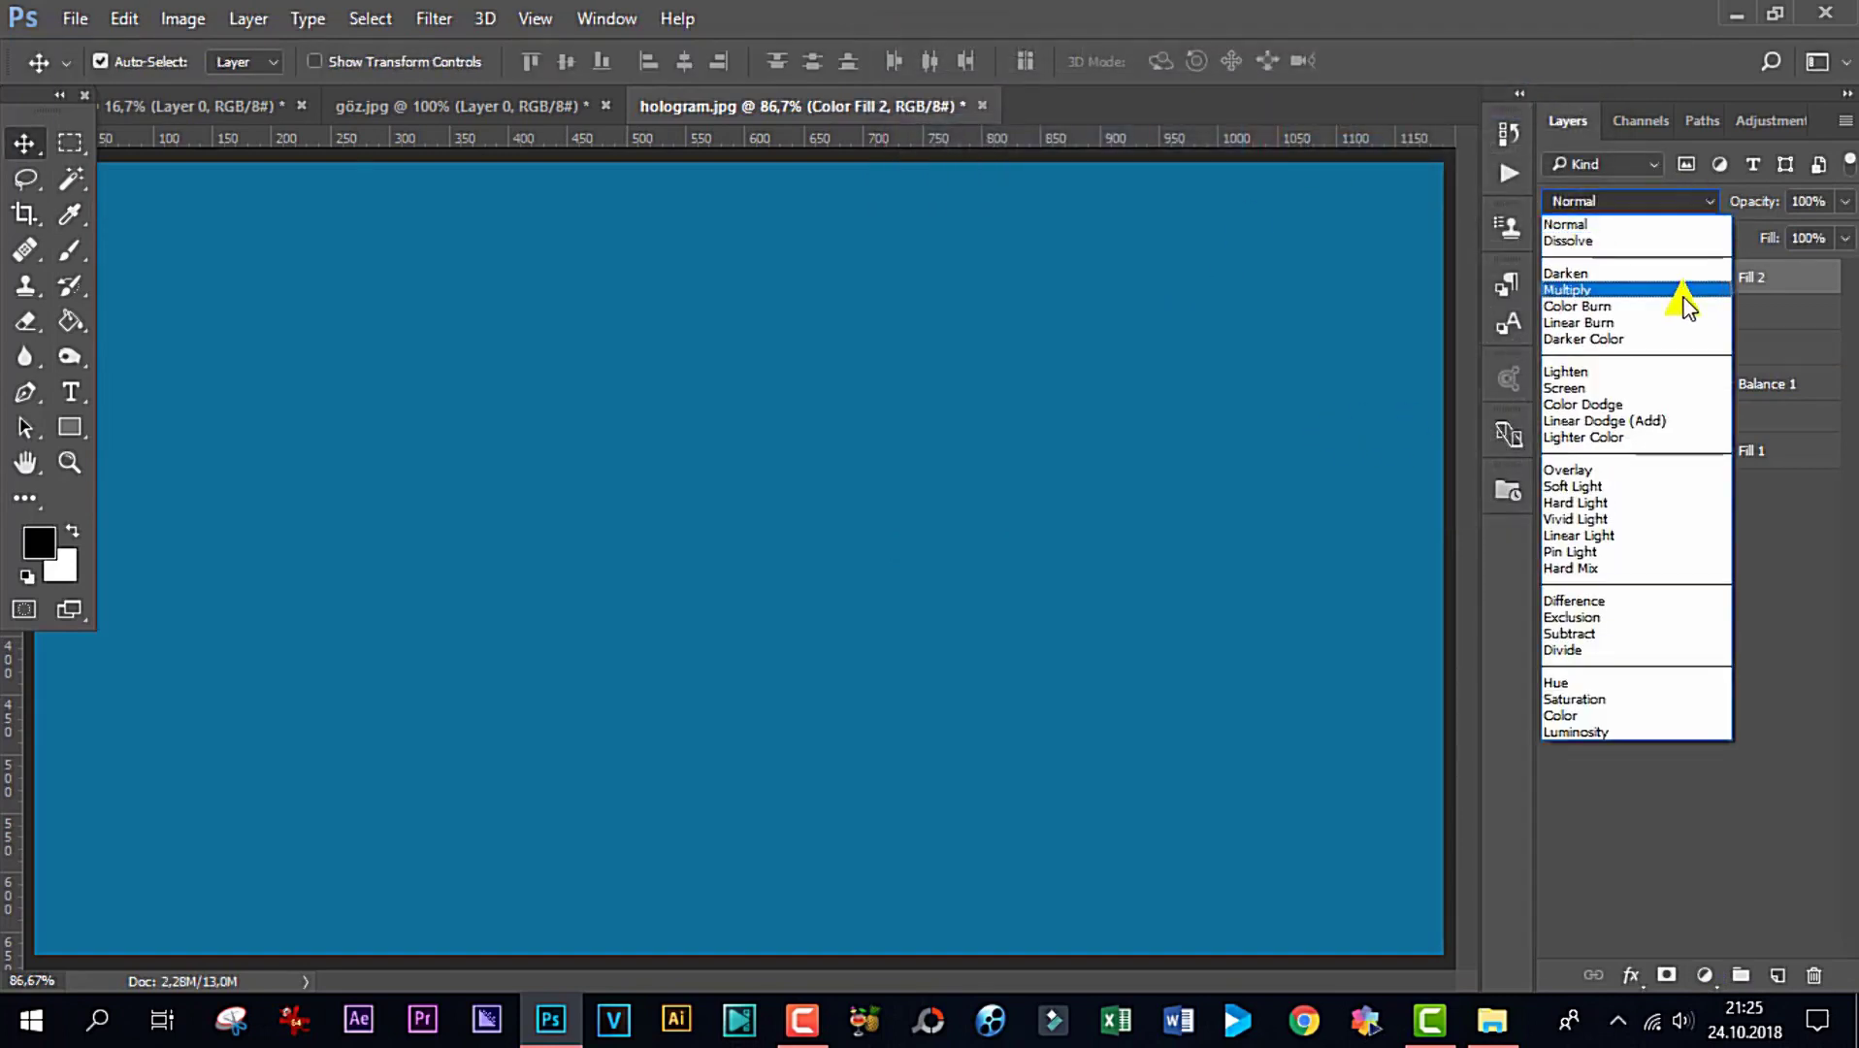
pyautogui.click(1603, 479)
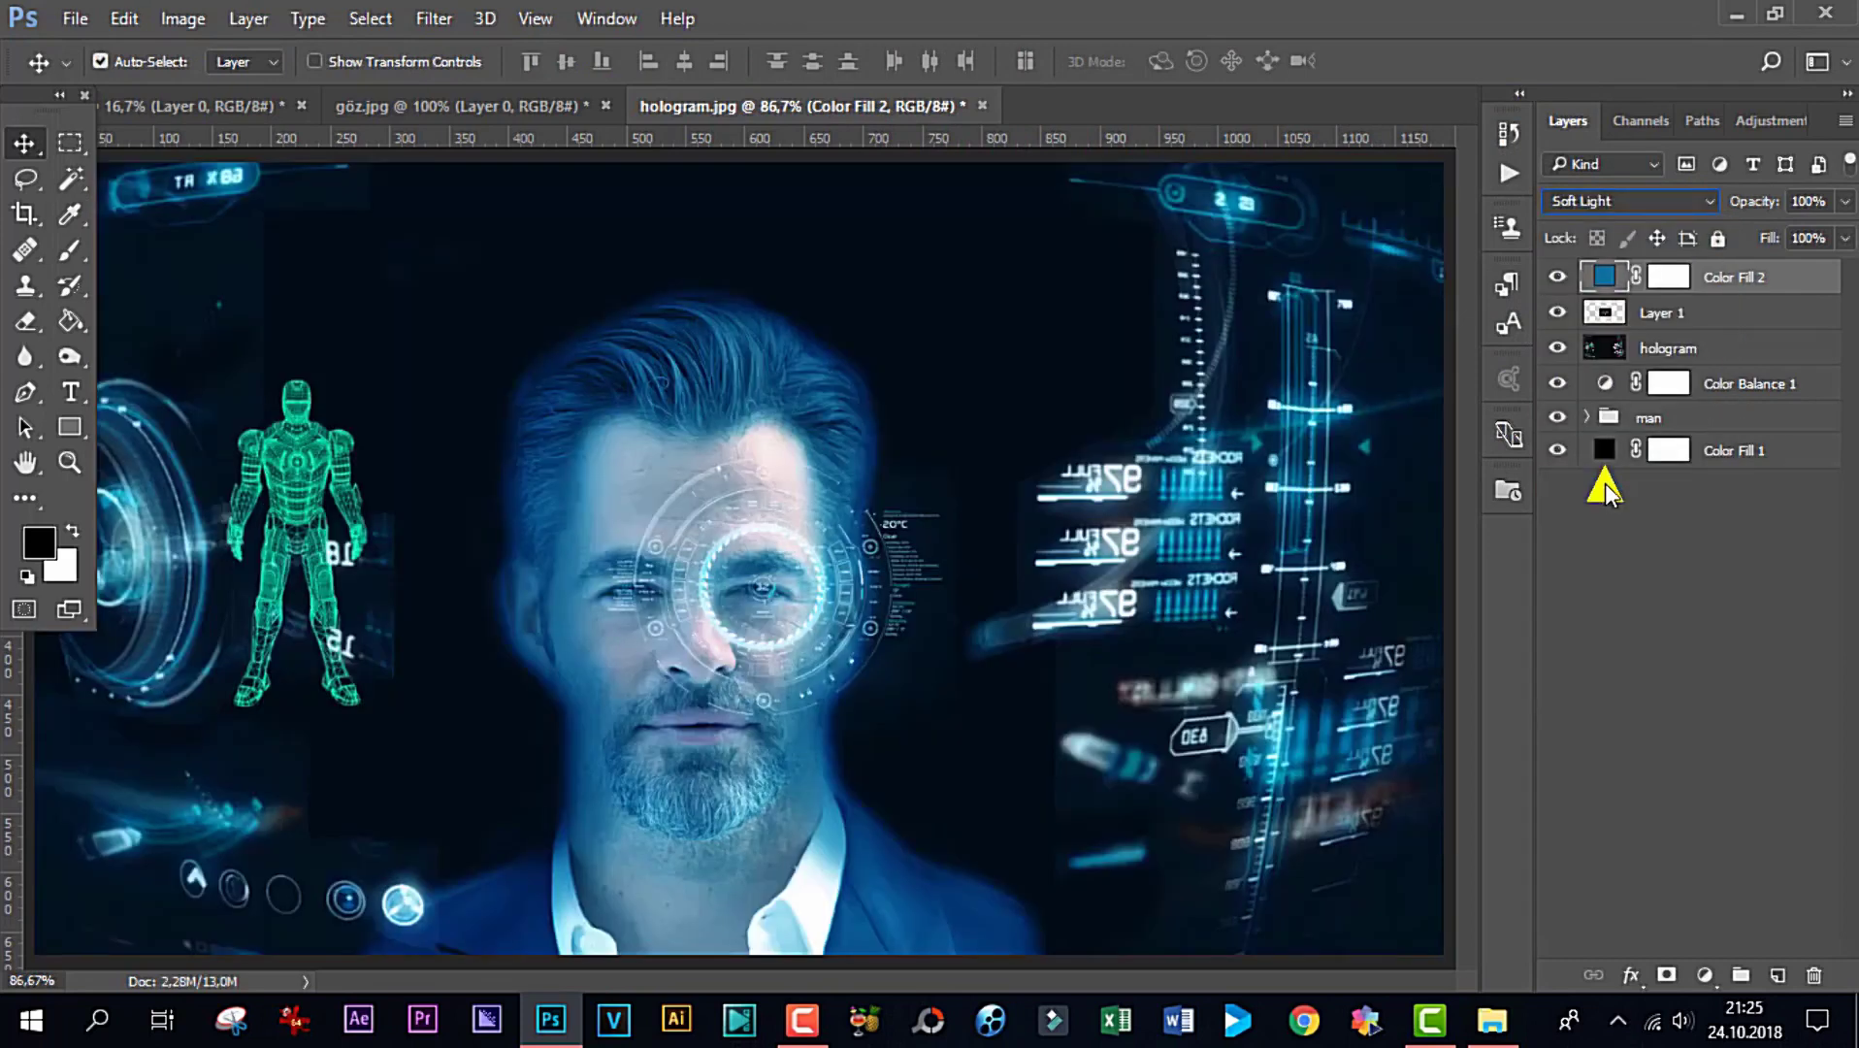